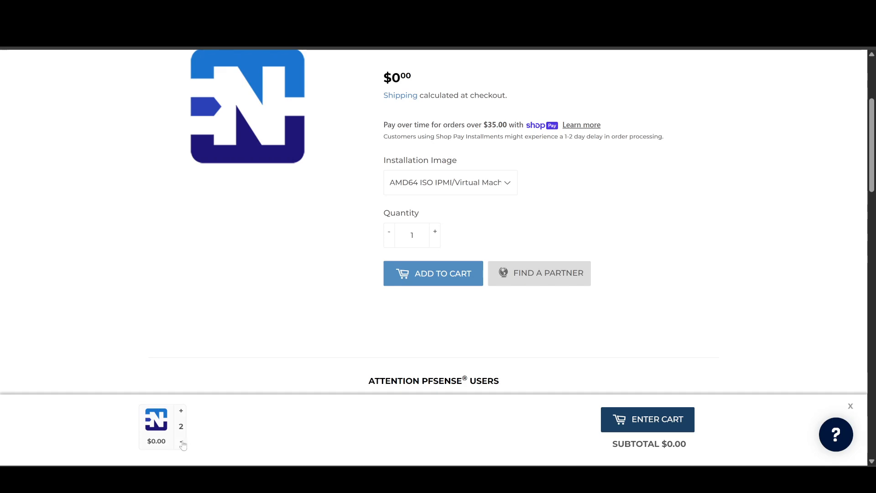
Replace the cart contents with one Netgate Installer using the AMD64 ISO IPMI/Virtual Machines image and proceed to checkout
click(180, 441)
click(180, 444)
click(463, 275)
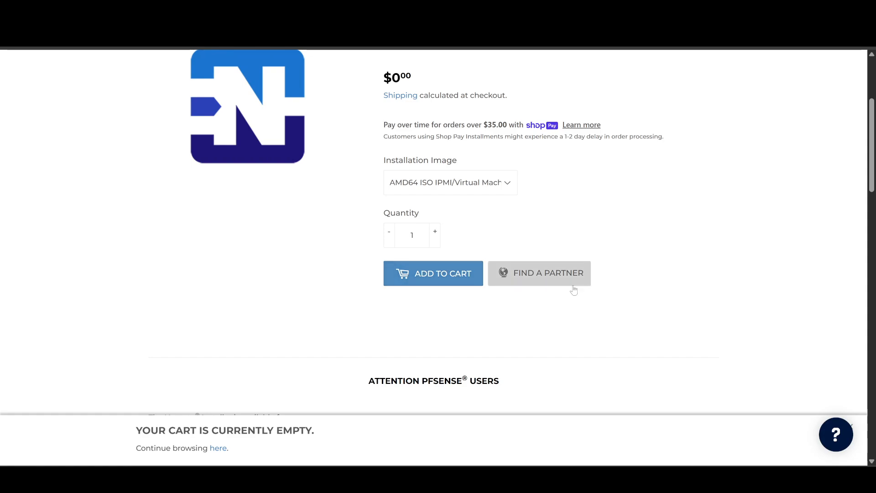
click(642, 419)
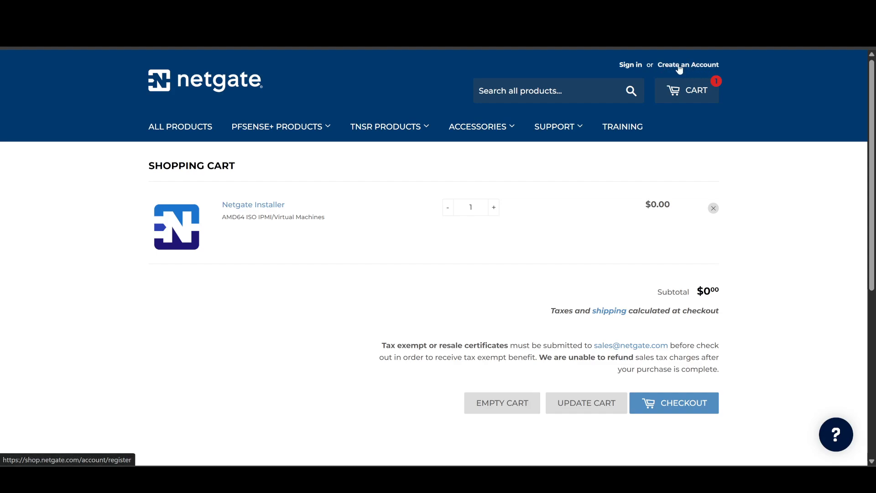
click(683, 408)
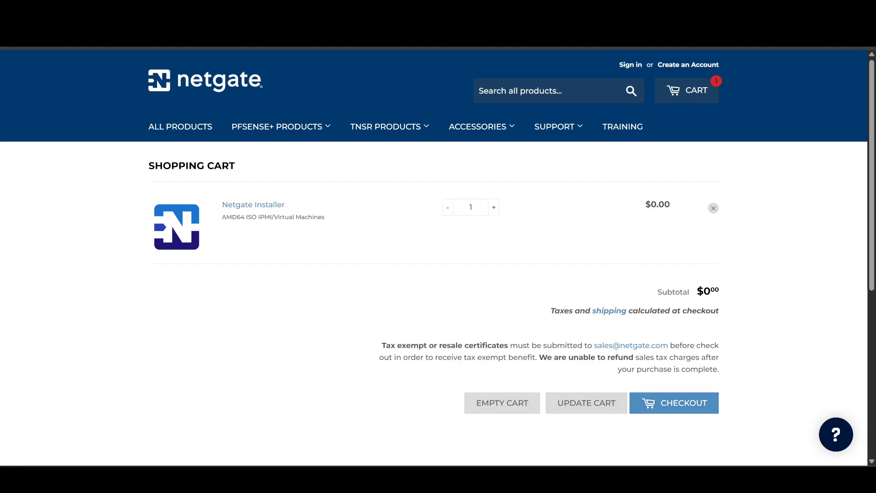
Switch to File Explorer and examine the downloaded netgate-installer-amd64.iso.gz archive and its available file actions
click(408, 432)
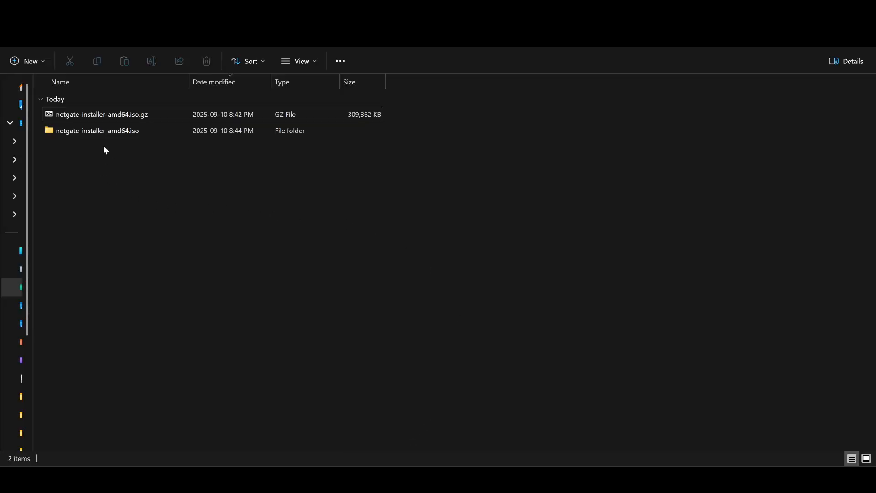
click(138, 134)
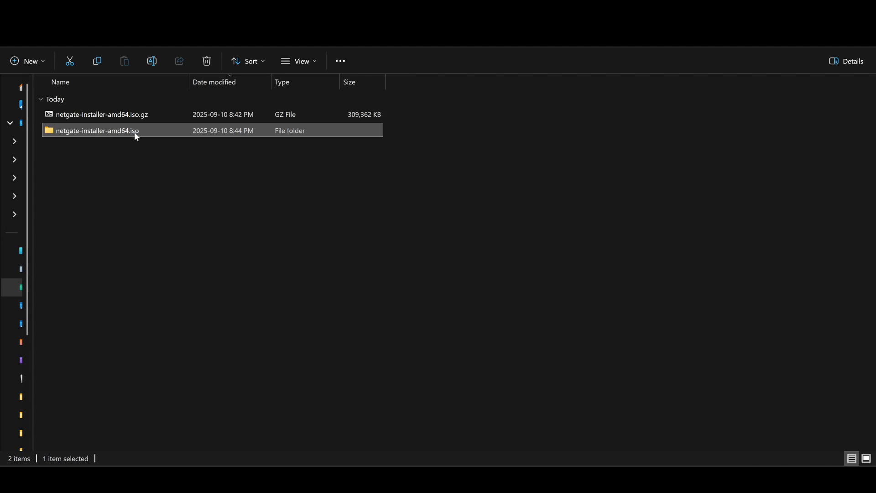
click(140, 117)
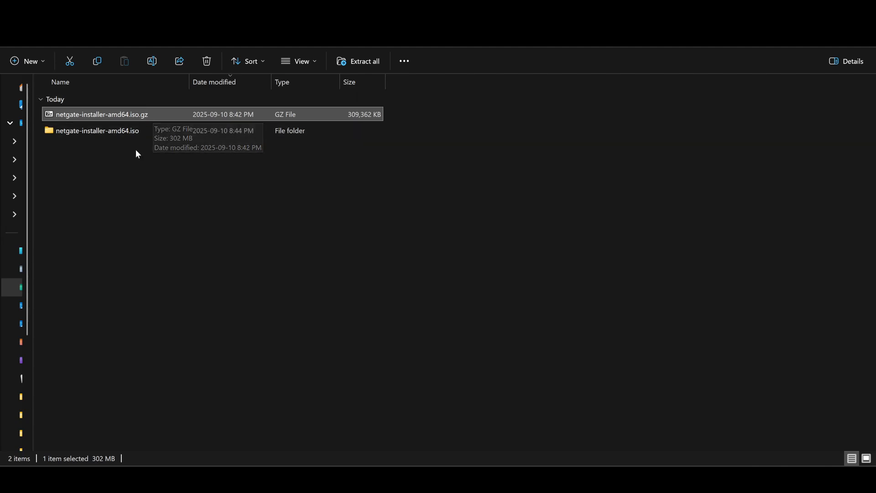
right_click(146, 112)
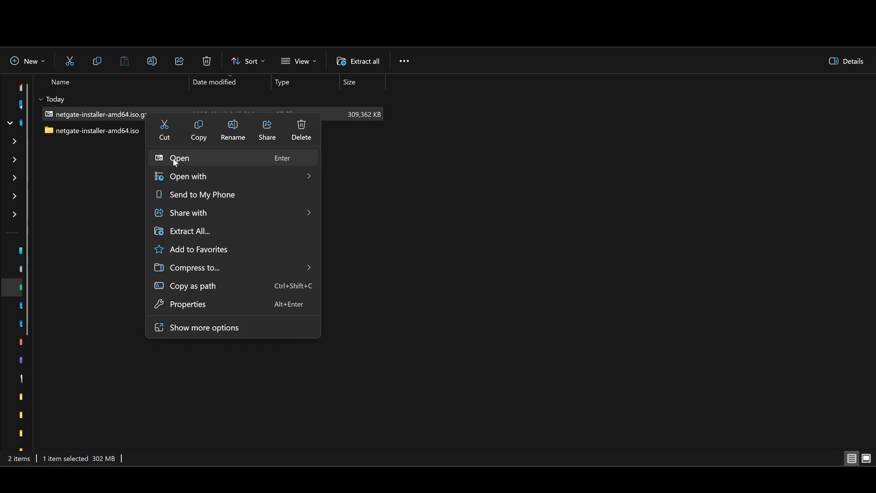
click(130, 155)
Open the extracted netgate-installer-amd64.iso folder and widen the Name column to show the full image file name
click(119, 132)
double_click(119, 132)
drag(189, 83, 282, 85)
click(149, 119)
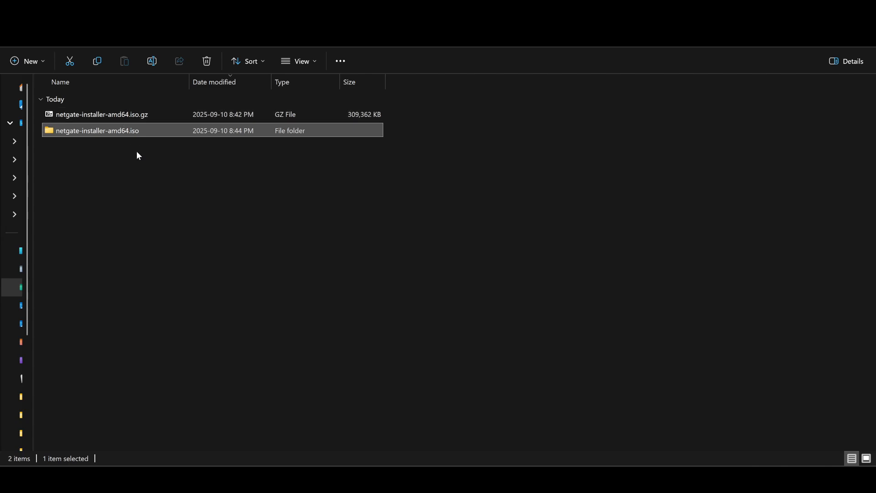
Review the file actions for netgate-installer-amd64.iso.gz again and reopen the extracted netgate-installer-amd64.iso folder
right_click(138, 114)
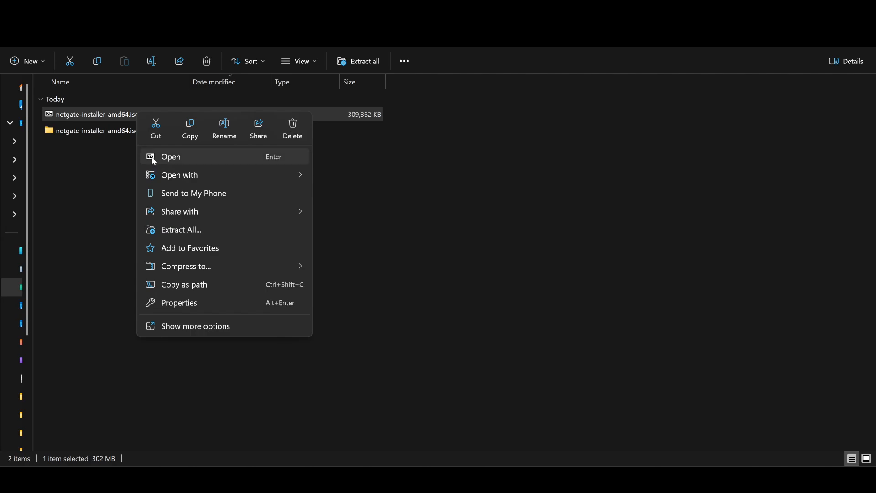
click(122, 157)
double_click(123, 131)
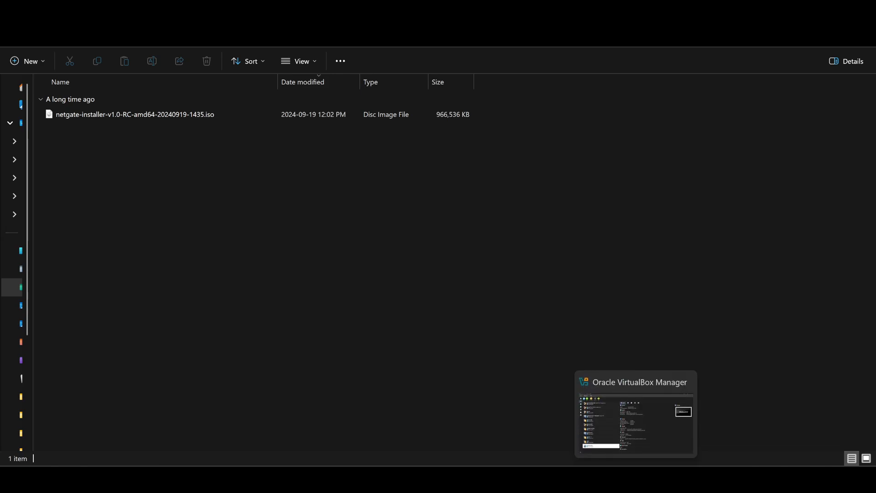
Switch to Oracle VirtualBox Manager and create a virtual machine named new-pfsense with Linux as its operating system
click(635, 479)
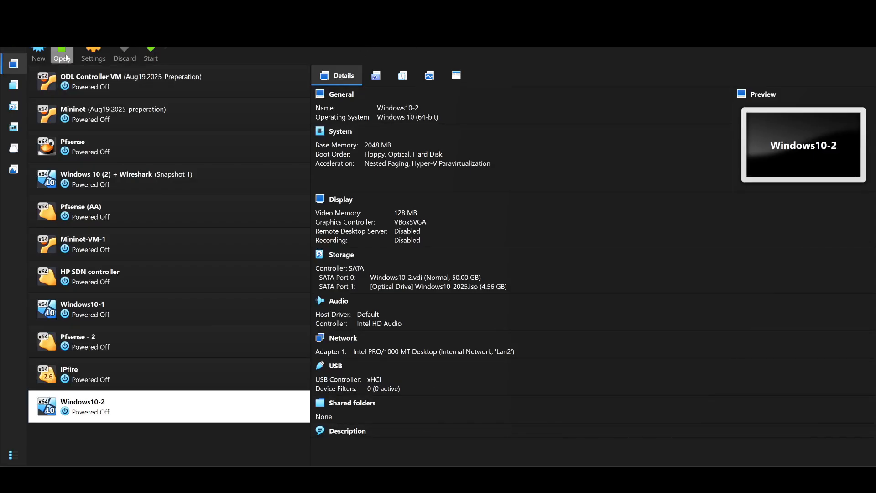
click(39, 54)
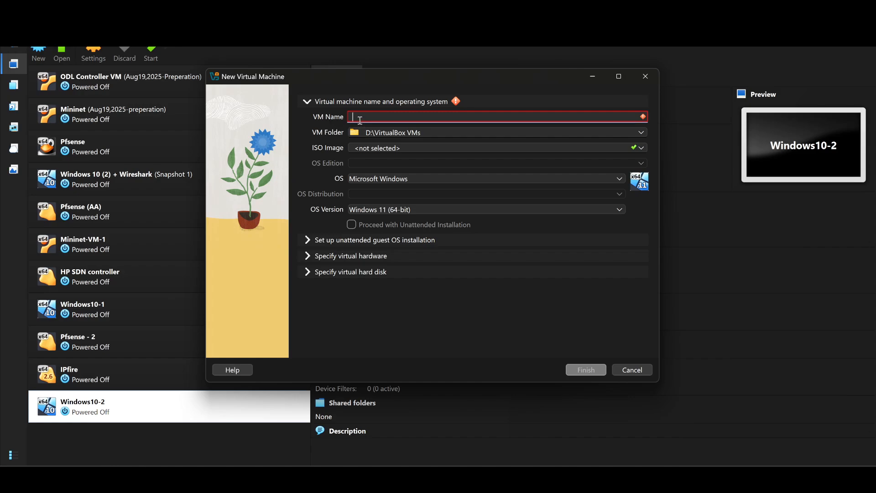
text(new-)
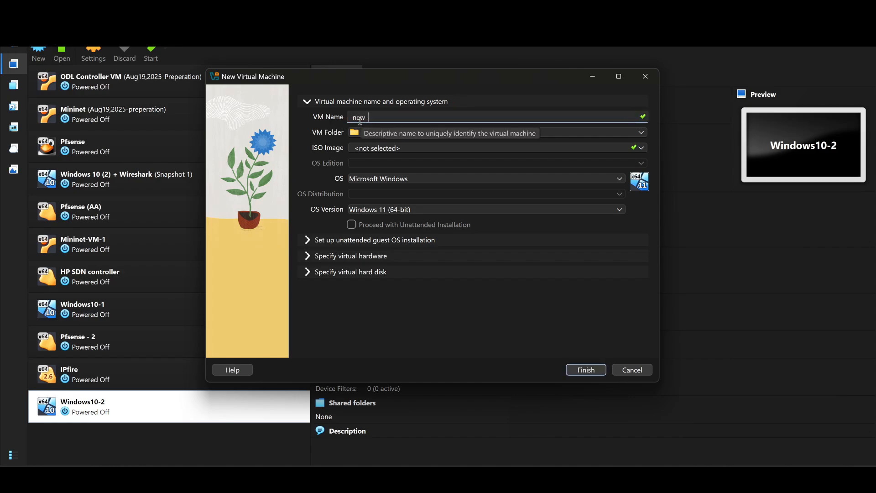
text(pfsense)
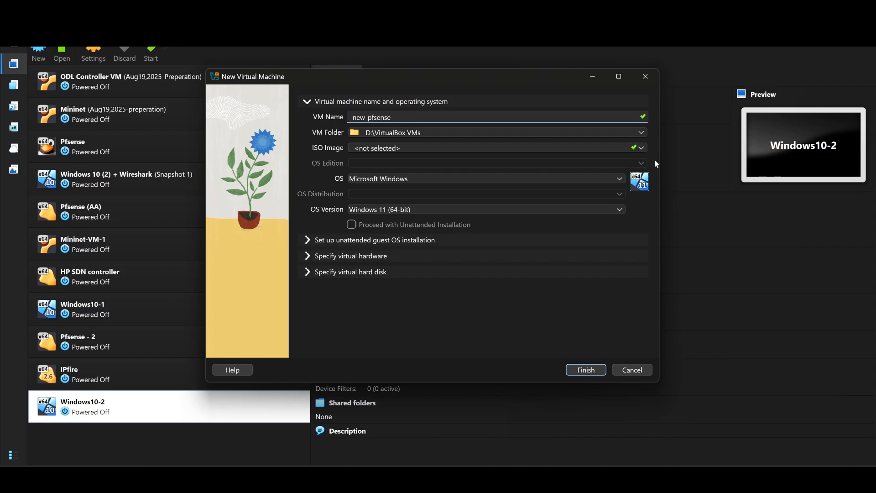
click(583, 179)
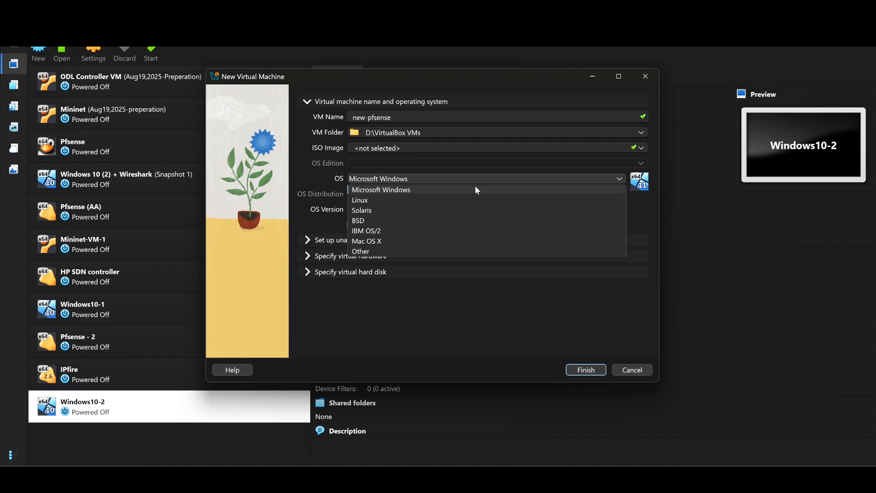
click(389, 201)
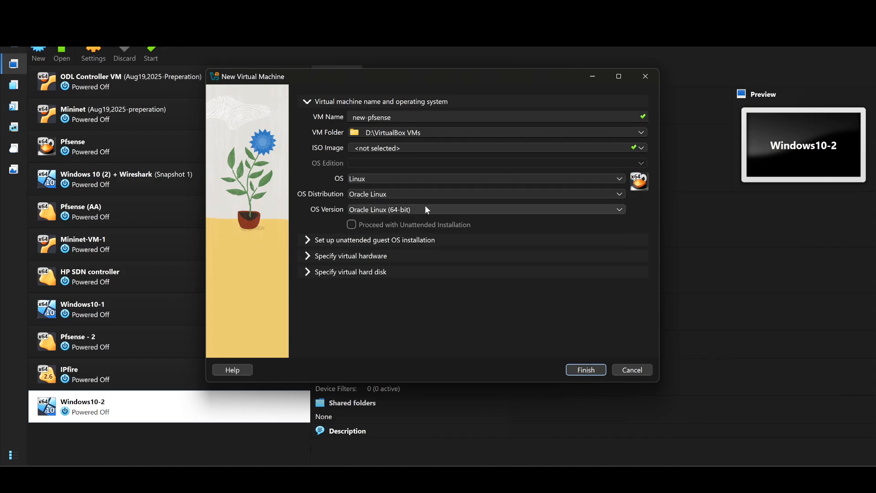
click(592, 371)
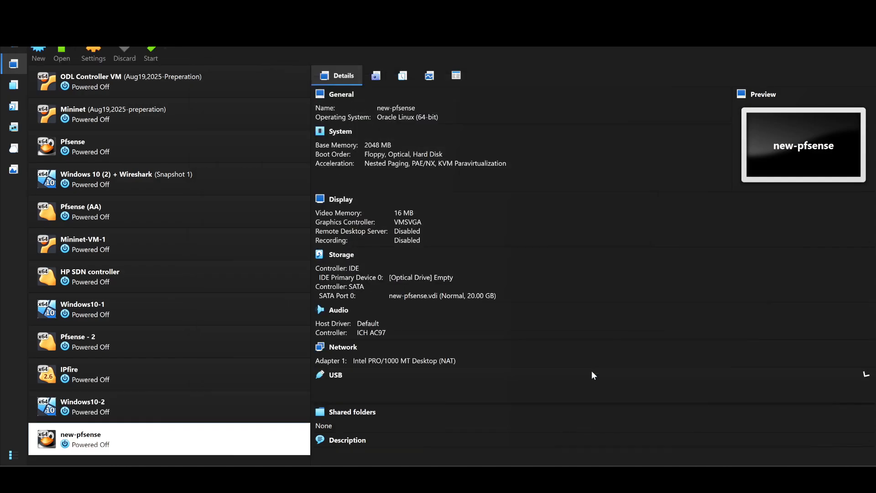
Start the new-pfsense virtual machine and switch its window to scaled mode
double_click(179, 442)
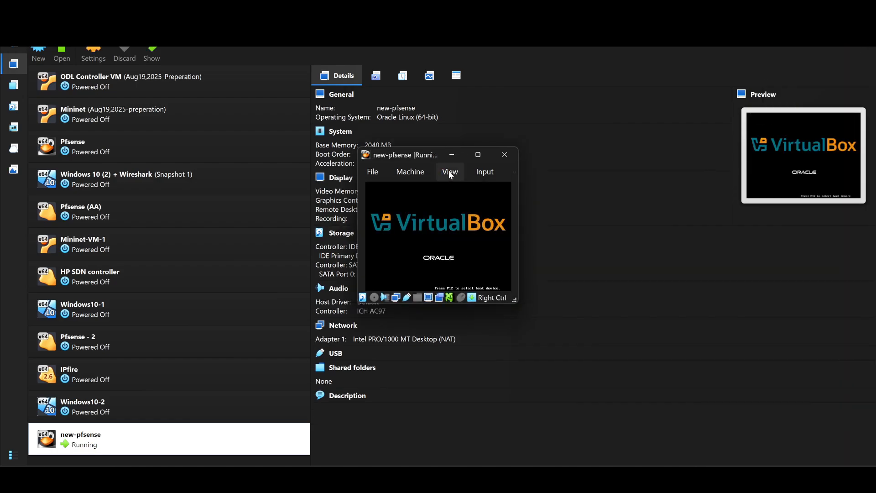
click(447, 172)
click(465, 216)
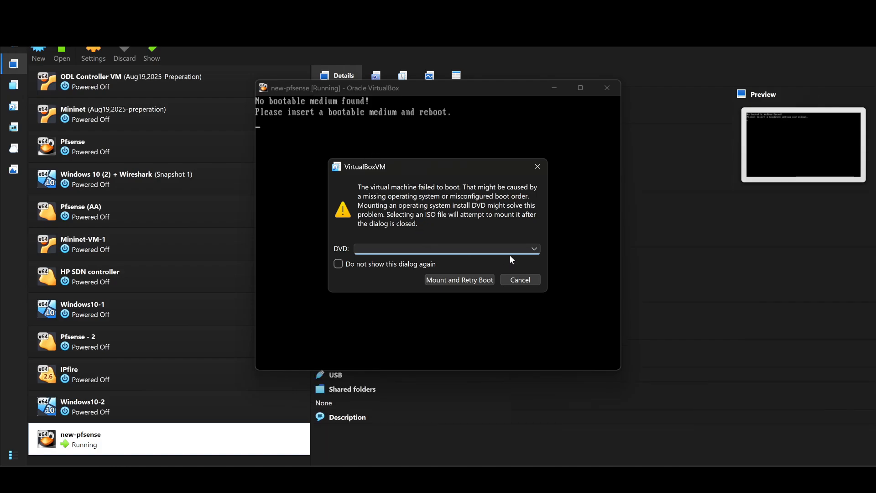
click(533, 249)
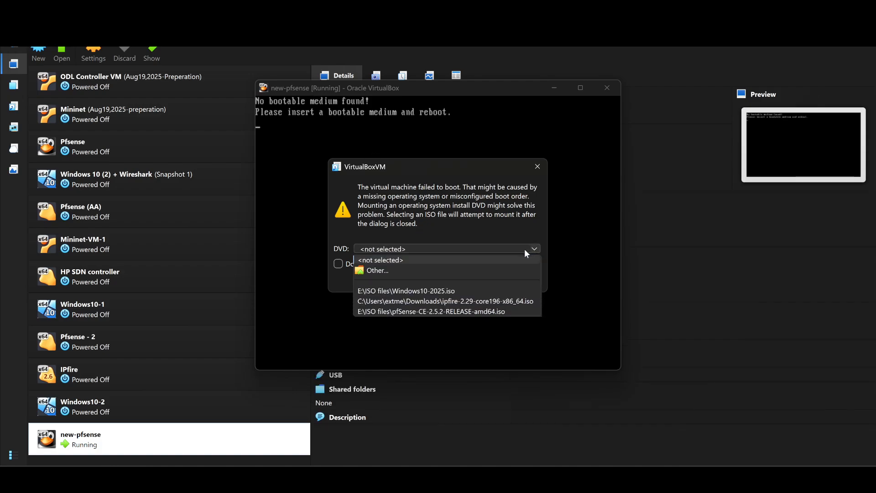
click(376, 271)
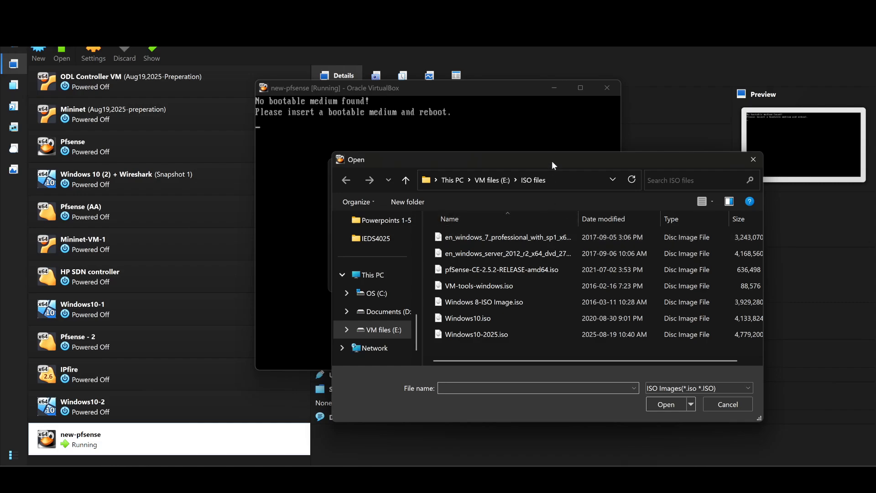
drag(544, 157, 510, 181)
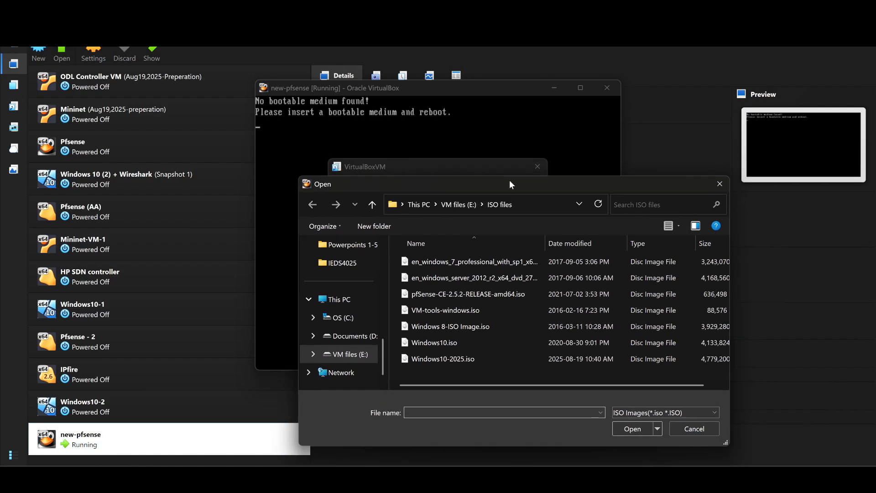
drag(509, 180, 875, 143)
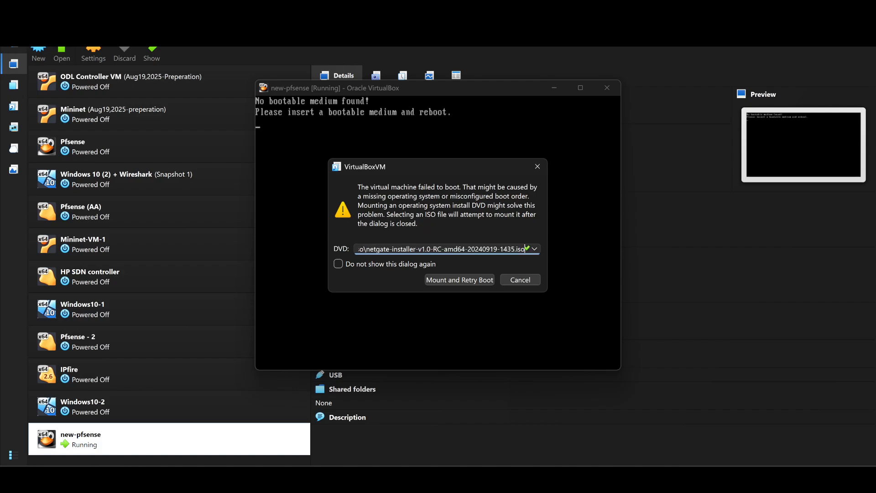
click(459, 280)
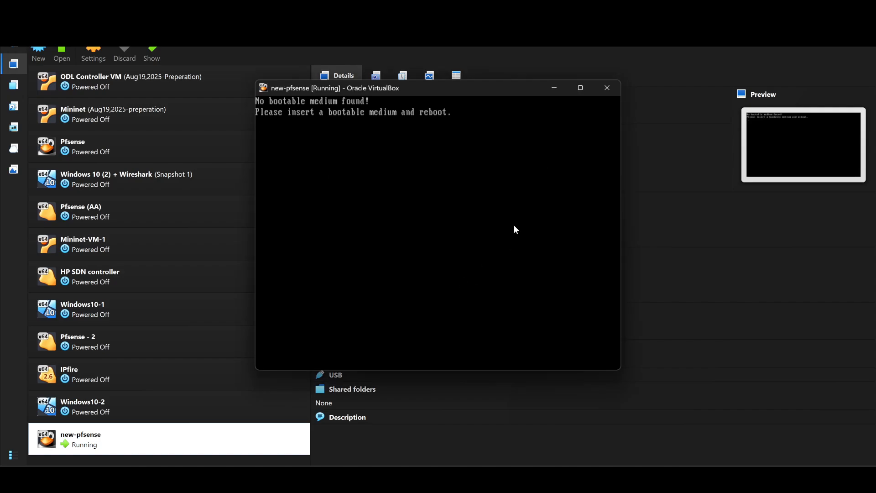
Decline capturing the mouse in the virtual machine and widen its window
click(514, 225)
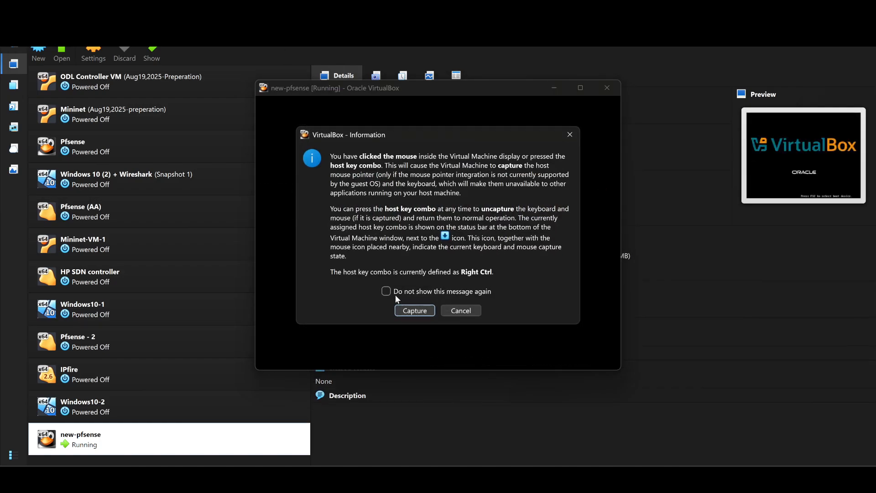
click(471, 312)
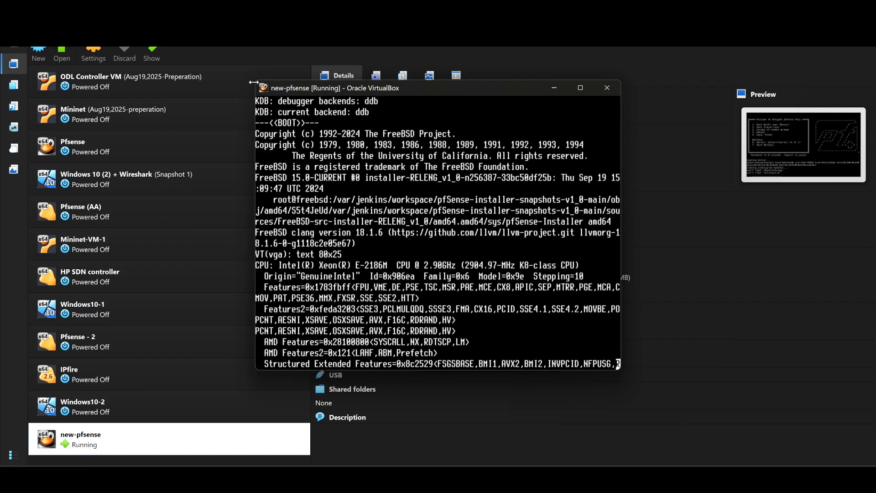
drag(253, 82, 210, 83)
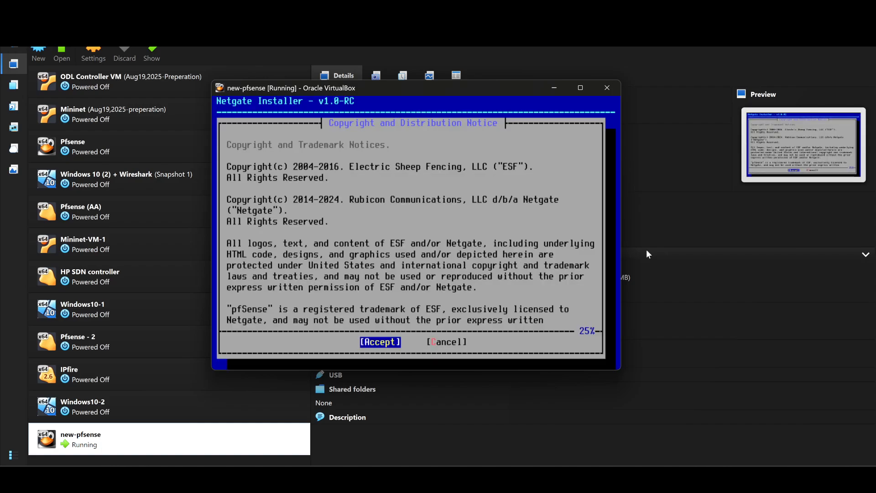
Accept the Netgate copyright and distribution notice and choose to install pfSense
key(Return)
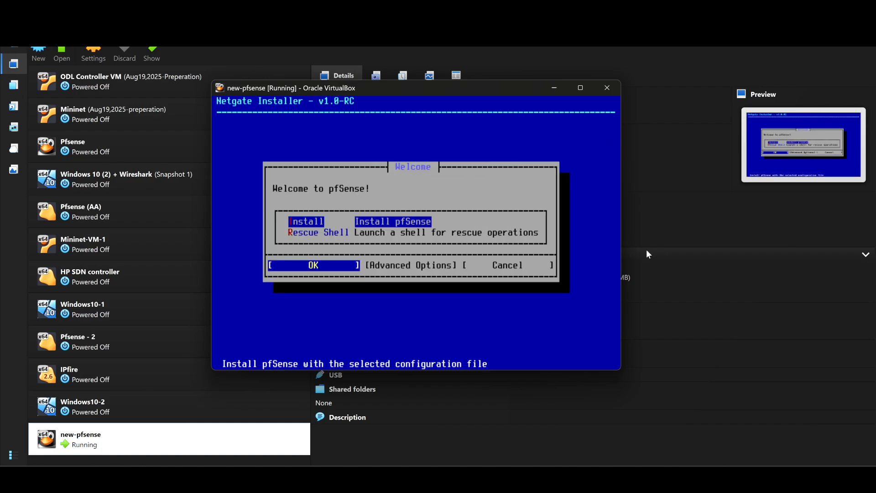
key(Return)
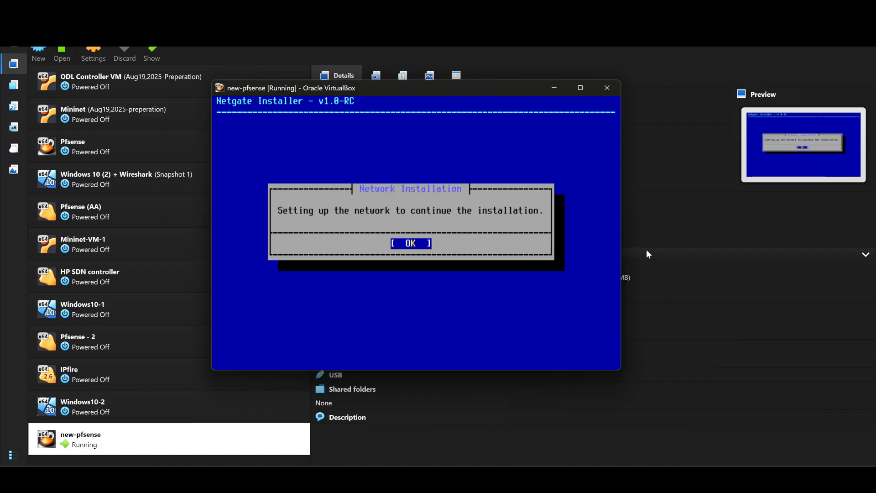
Set up the installer's network with em0 as the WAN interface in DHCP client mode, leaving LAN unassigned
key(Return)
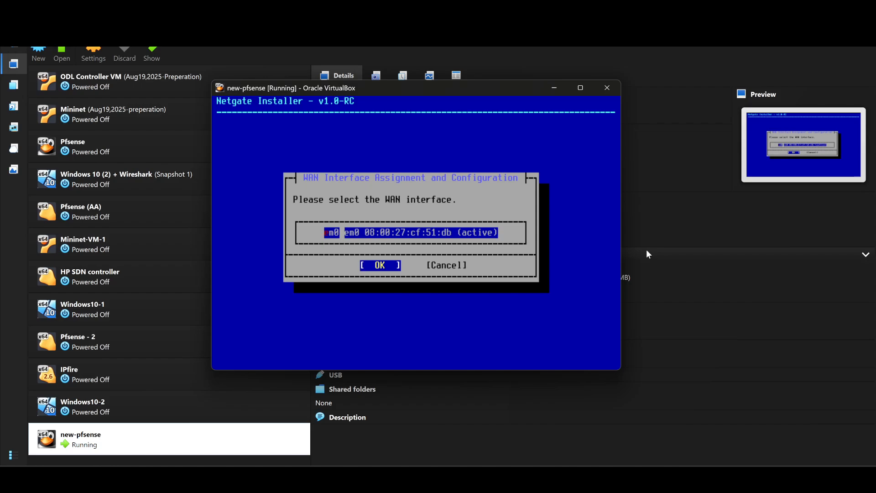
key(Return)
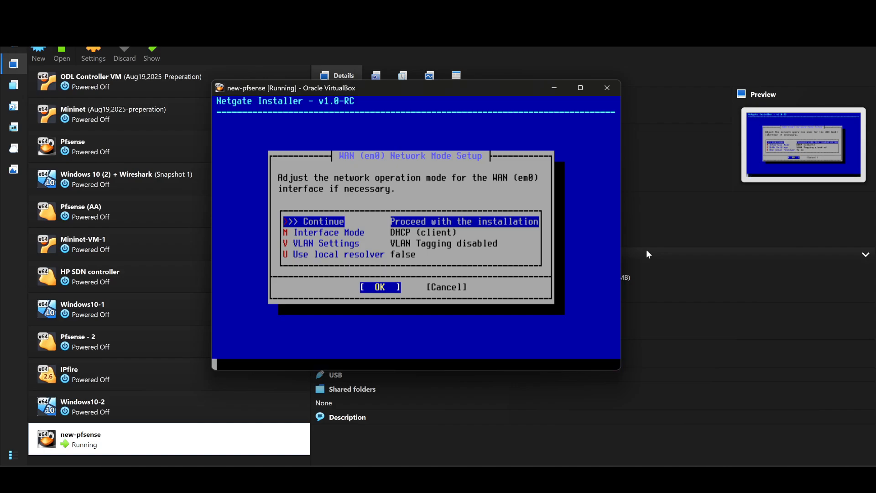
key(Return)
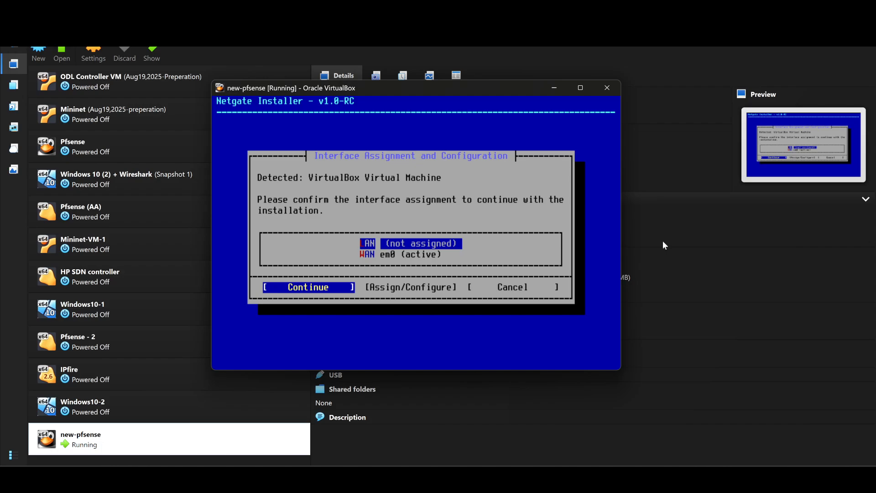
key(Return)
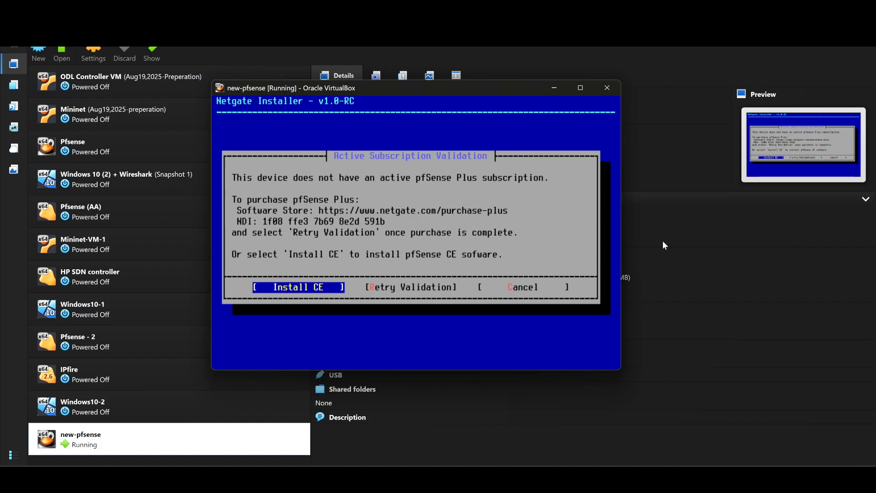
Choose the pfSense CE edition and continue with the ZFS file system and GPT partition scheme
key(Return)
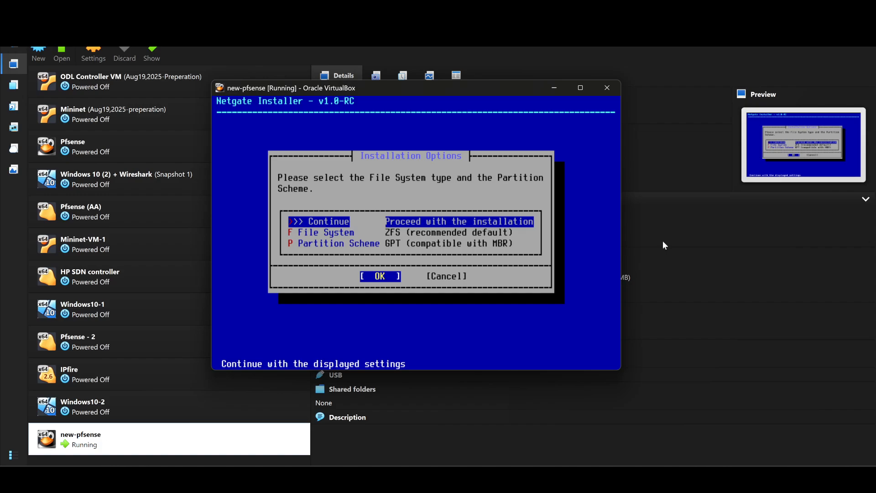
key(Return)
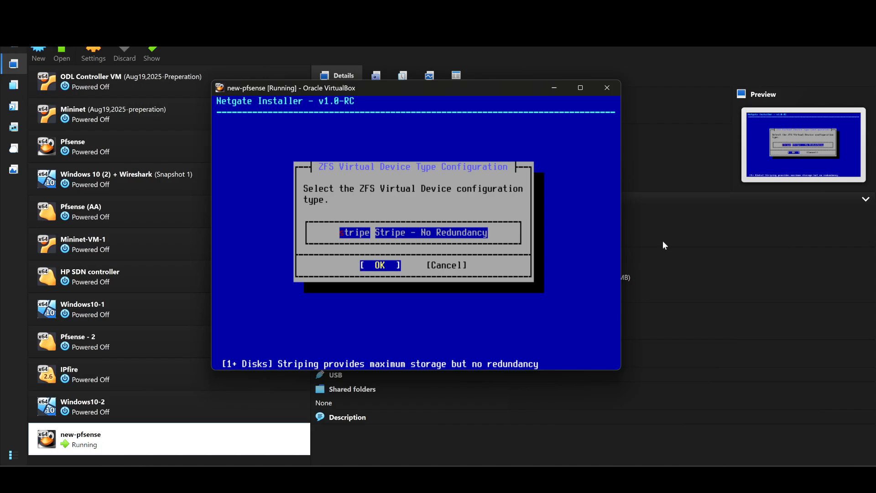
Install the current stable version (2.8.1) on disk ada0 as a stripe without redundancy, agreeing to destroy the disk's contents
key(Return)
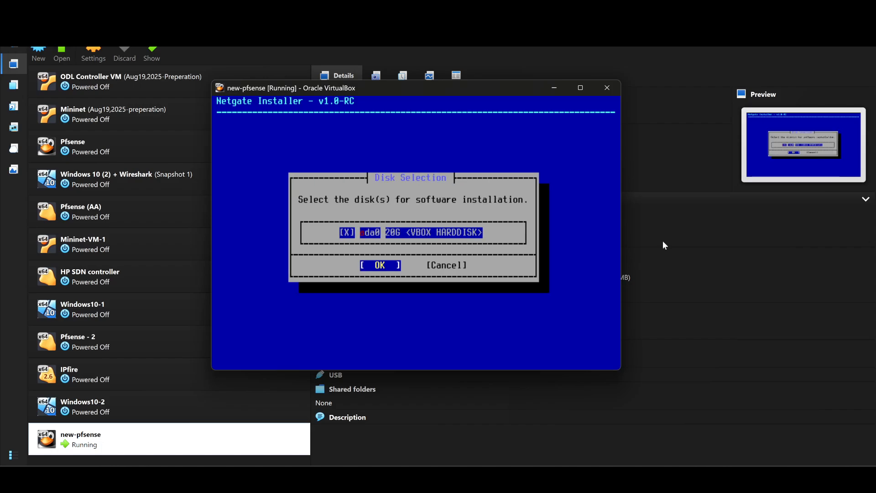
key(Return)
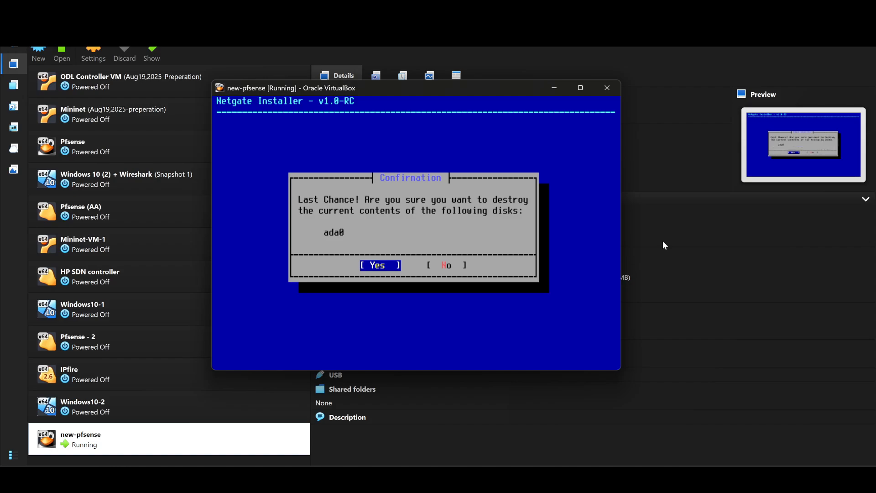
key(Return)
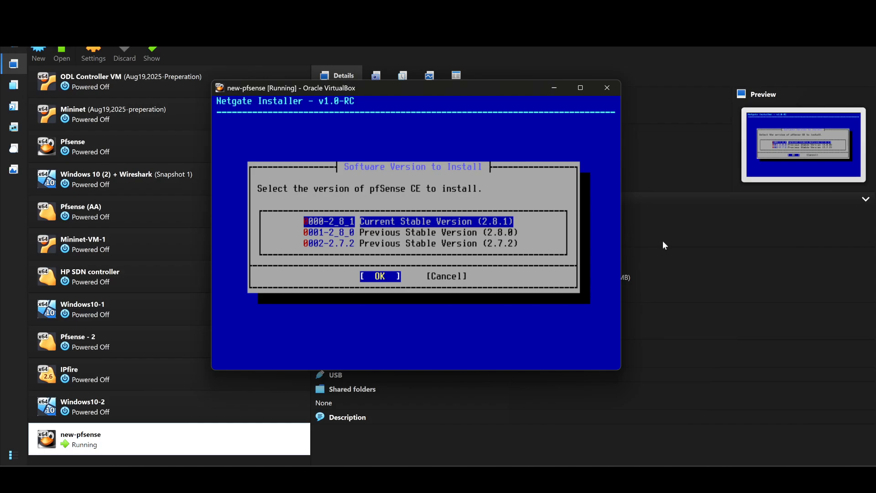
key(Return)
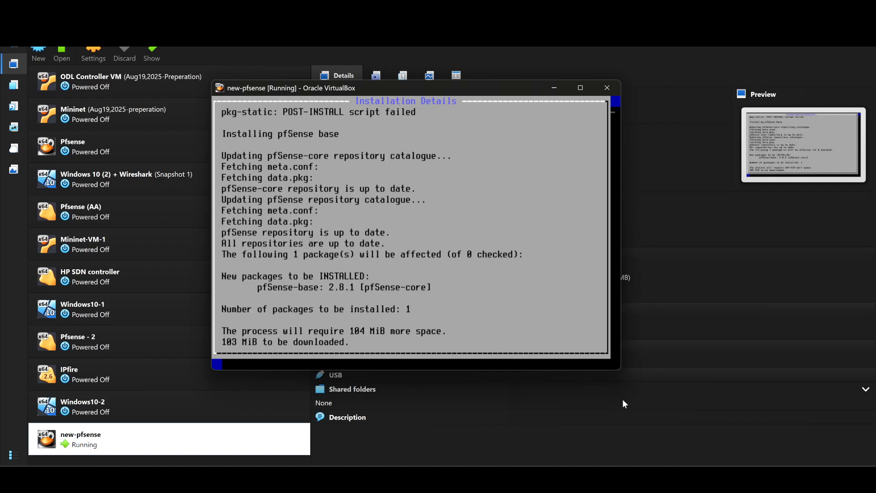
Look at the network diagram in the Pfsense lab document in Word and place the virtual machine window beside PC 2
mouse_move(561, 478)
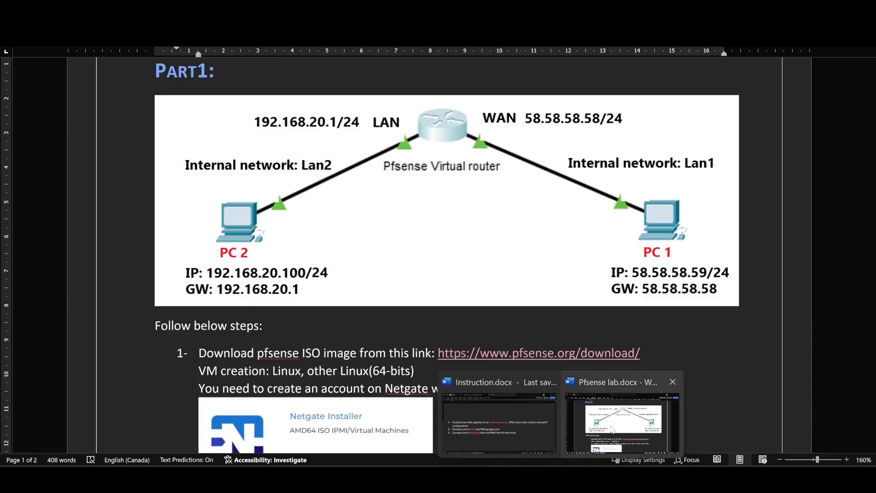
click(613, 420)
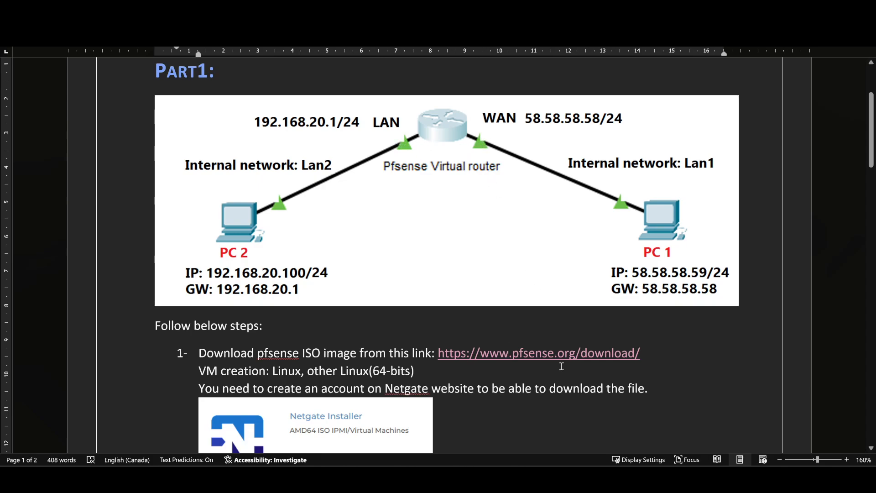
mouse_move(635, 479)
click(635, 438)
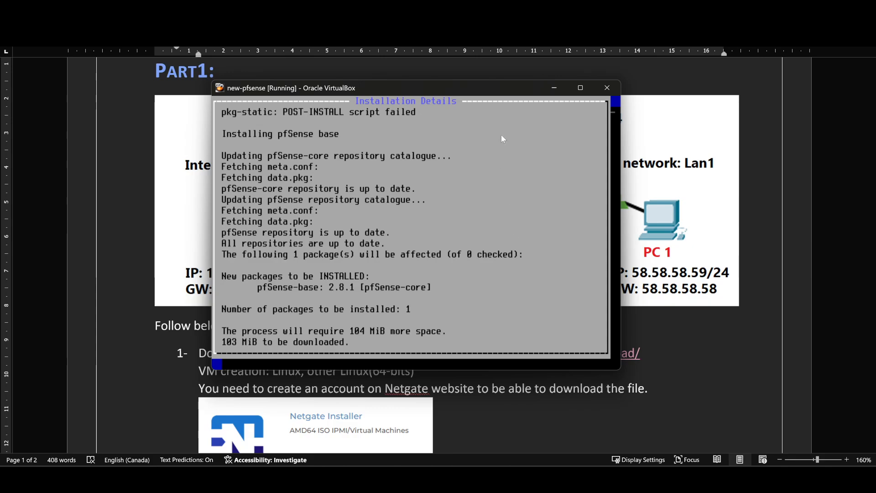
drag(449, 86, 627, 91)
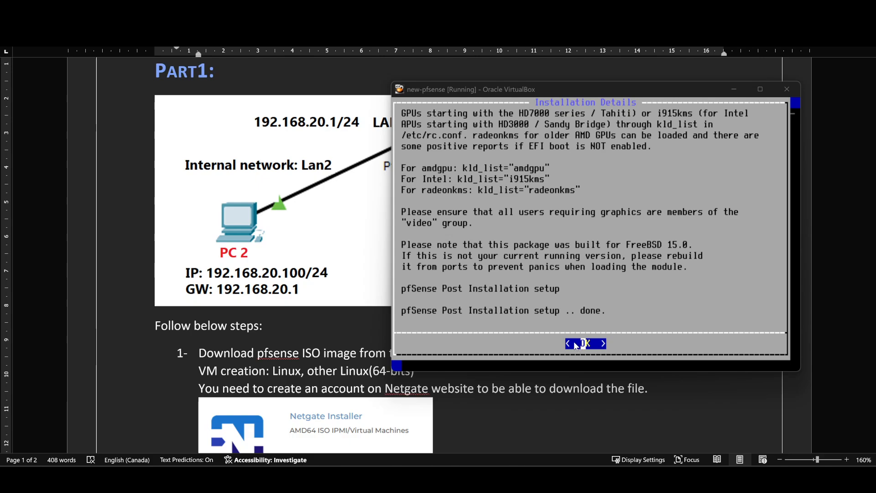
Decline capturing the mouse, acknowledge the installation details and reboot into the installed system
click(646, 336)
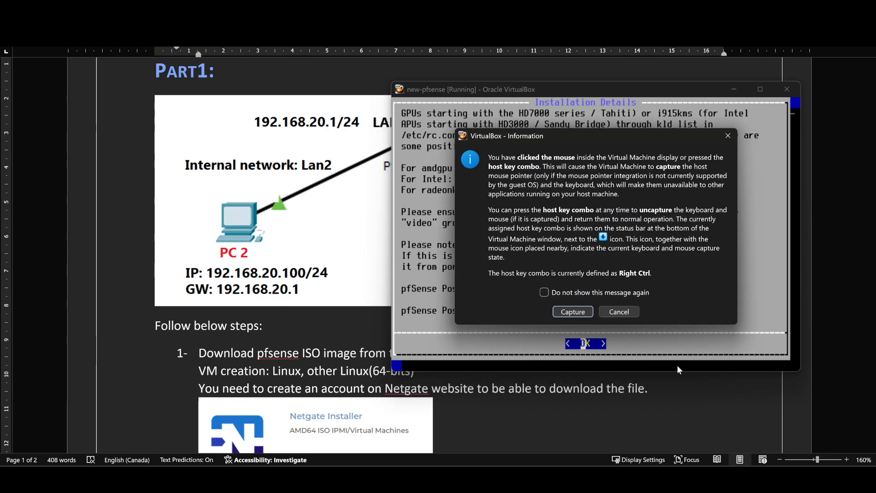
click(627, 313)
key(Return)
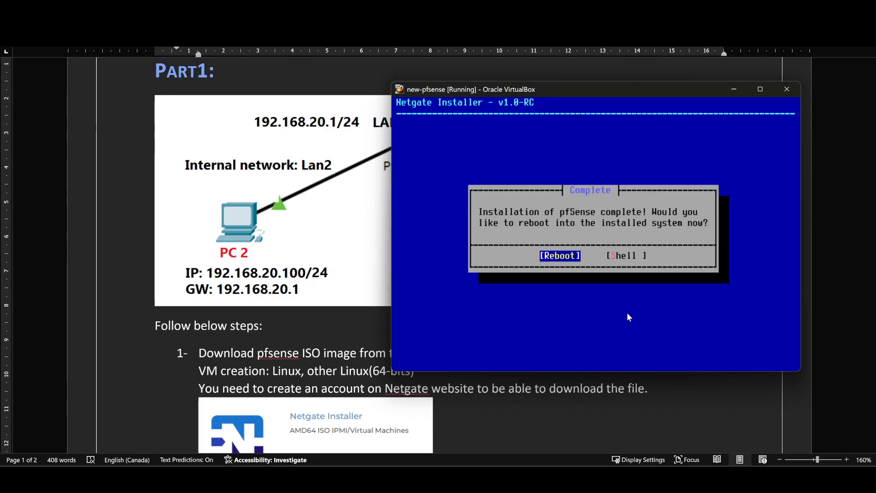
key(Return)
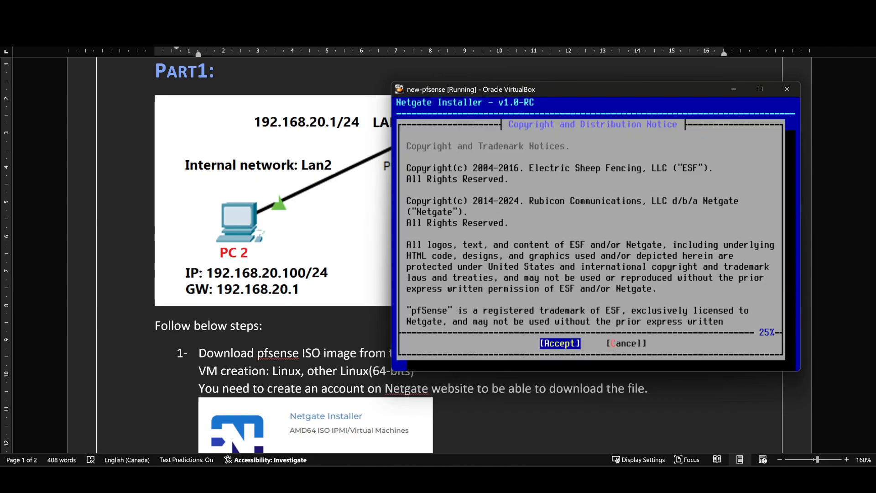
Accept the reloaded installer's copyright notice, and power off the new-pfsense virtual machine
key(Return)
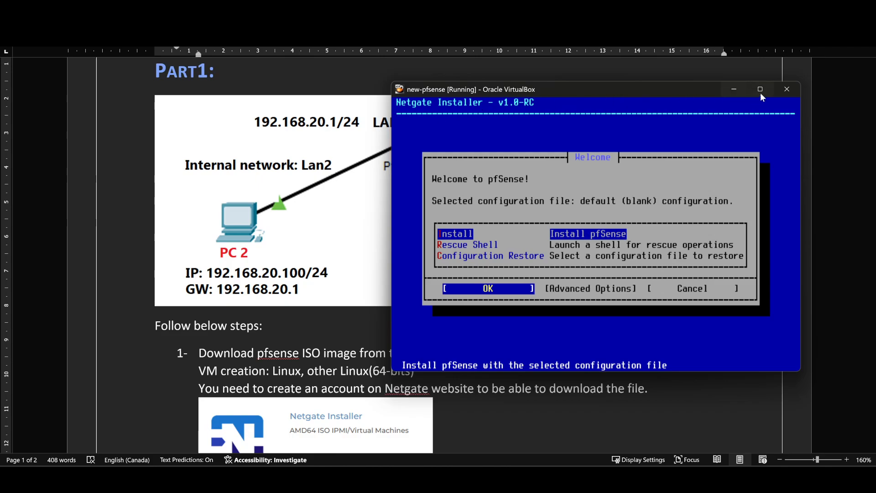
click(790, 87)
click(570, 246)
click(561, 265)
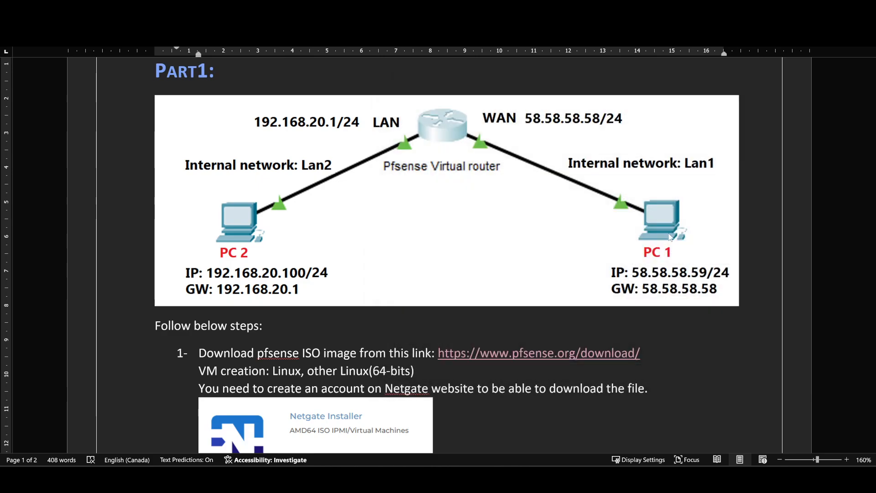
Switch to the VirtualBox Manager and remove the optical drive holding the Netgate installer ISO from new-pfsense's storage
key(alt+Tab)
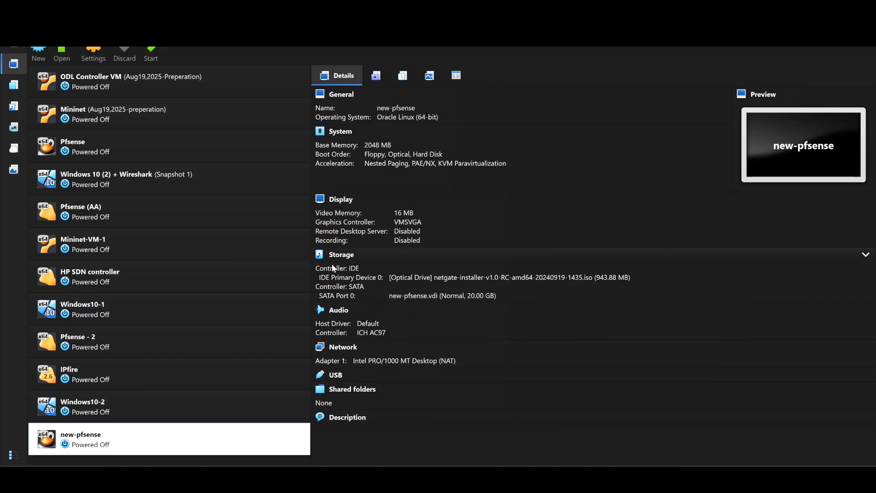
click(341, 255)
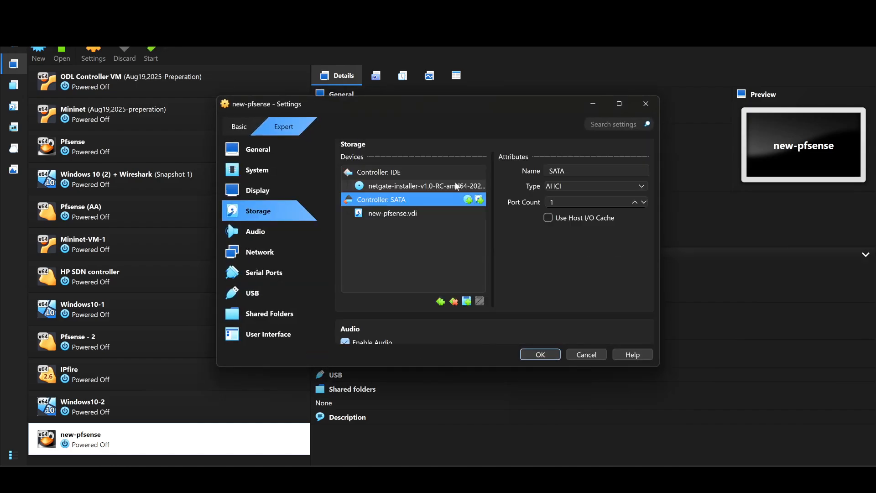
click(403, 187)
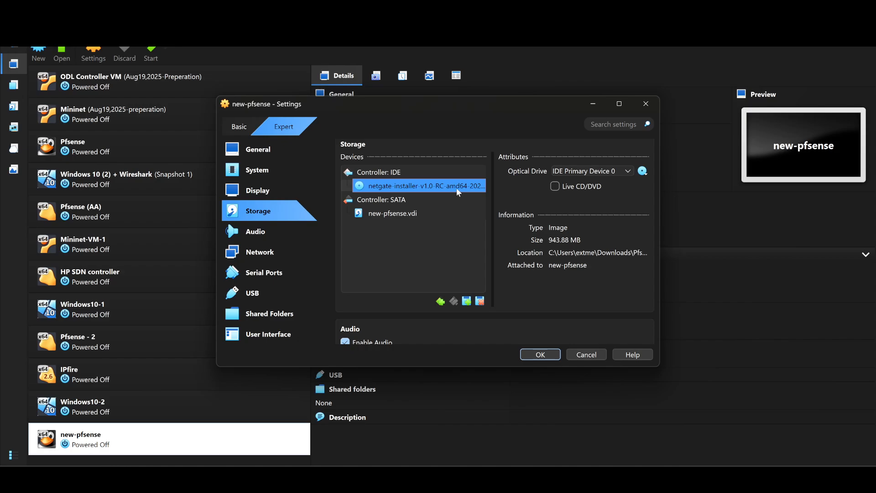
click(479, 301)
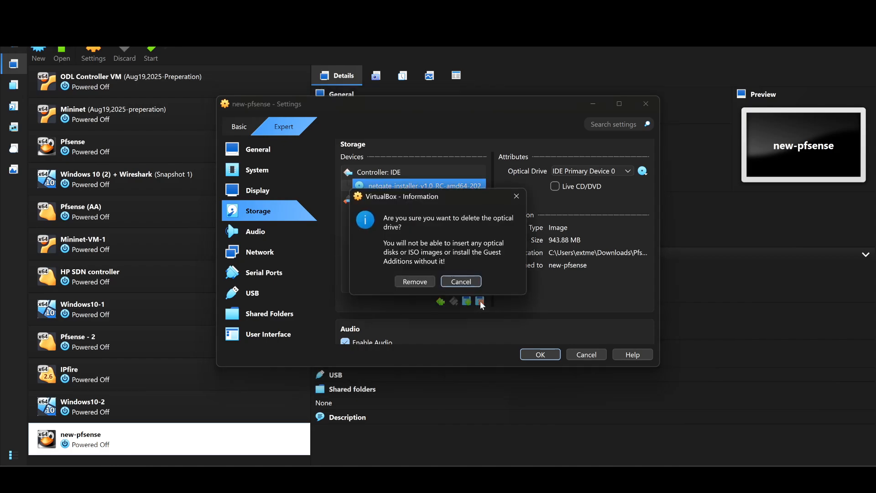
click(414, 282)
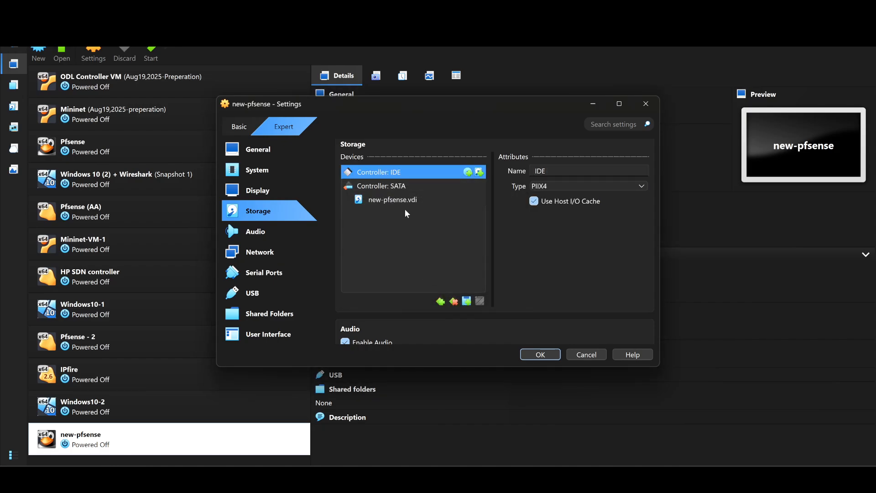
click(401, 202)
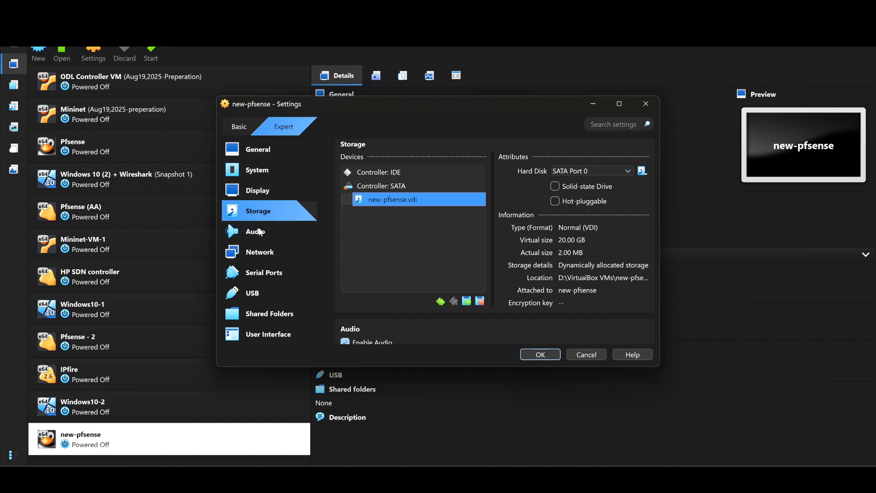
Enable network Adapter 2 of new-pfsense and attach it to NAT
click(261, 255)
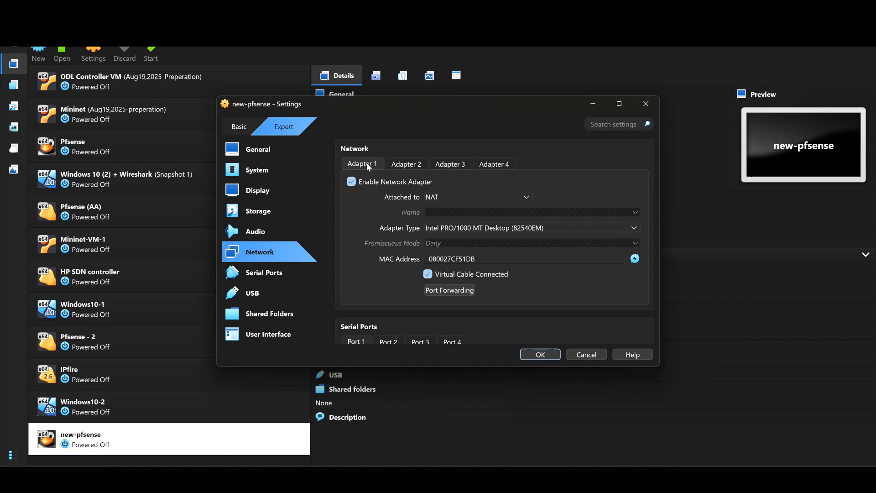
click(416, 165)
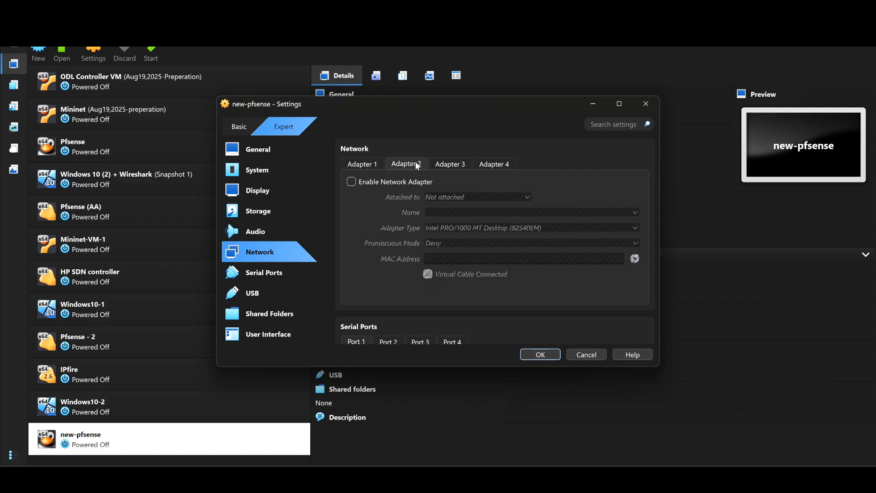
click(351, 181)
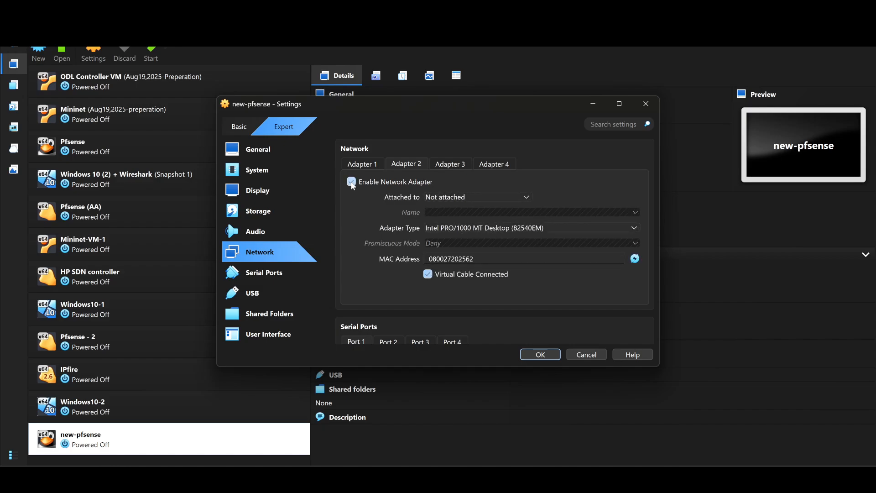
click(461, 196)
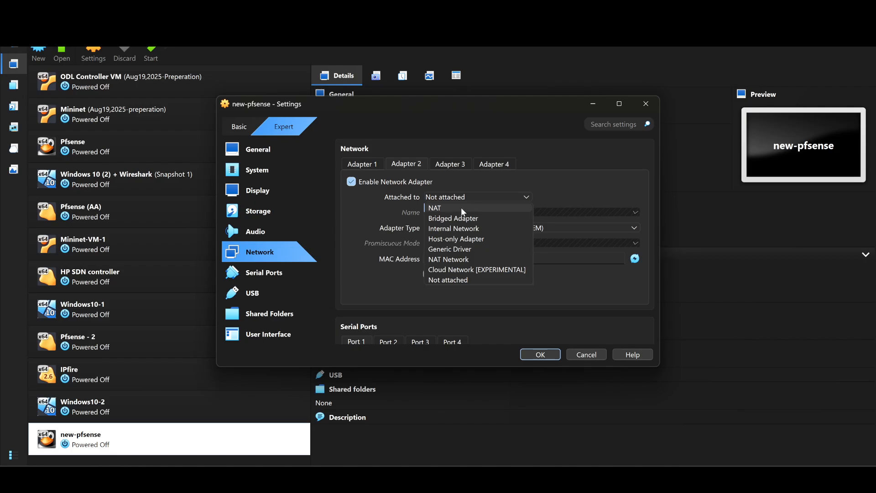
click(460, 208)
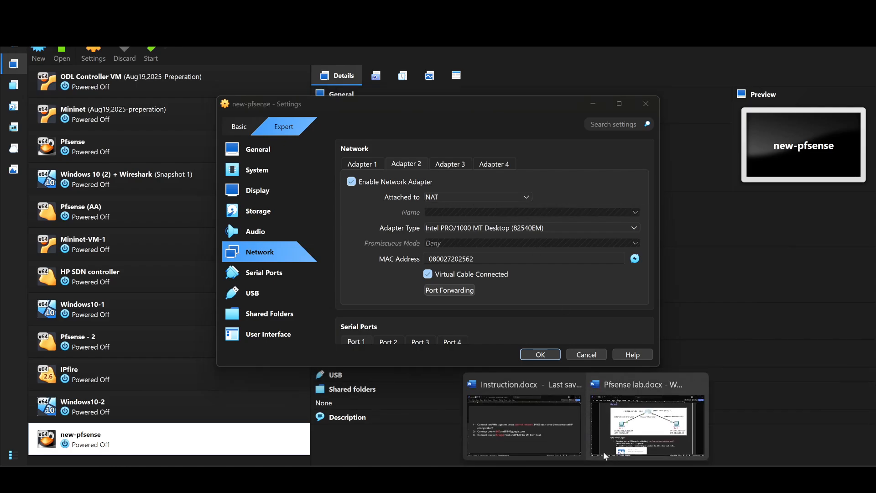
Consult the lab's network diagram in Word and attach new-pfsense's Adapter 1 to the internal network Lan1
click(640, 429)
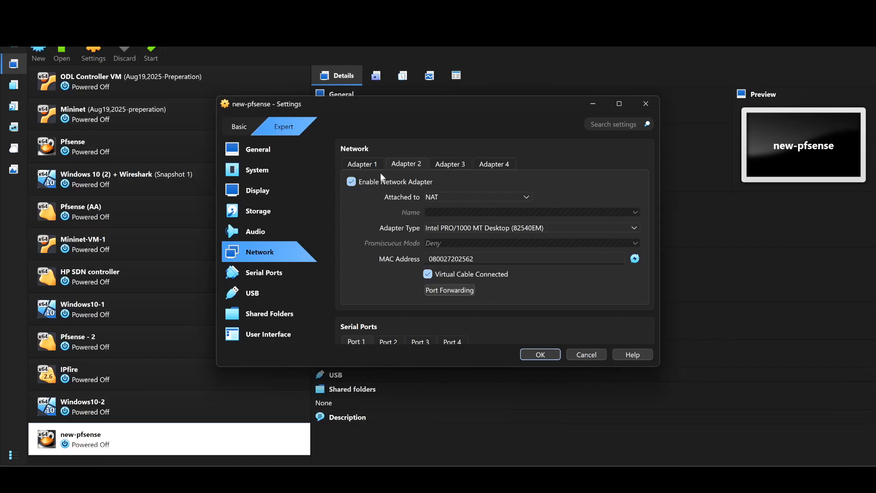
click(366, 164)
click(467, 196)
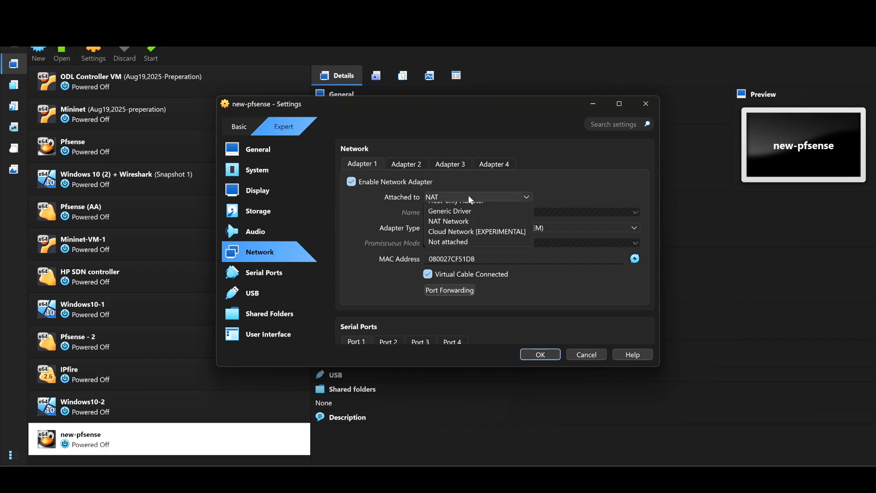
click(469, 229)
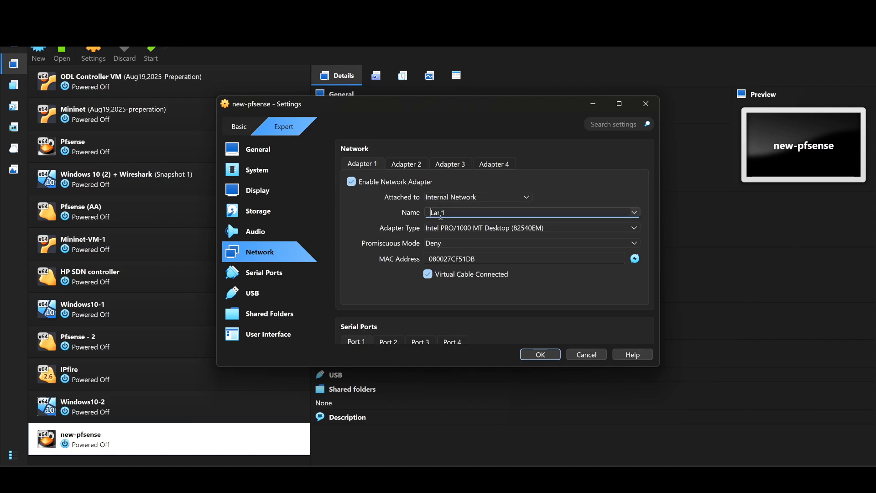
Attach Adapter 2 to the internal network Lan2, check both adapters and save the virtual machine's settings
click(410, 166)
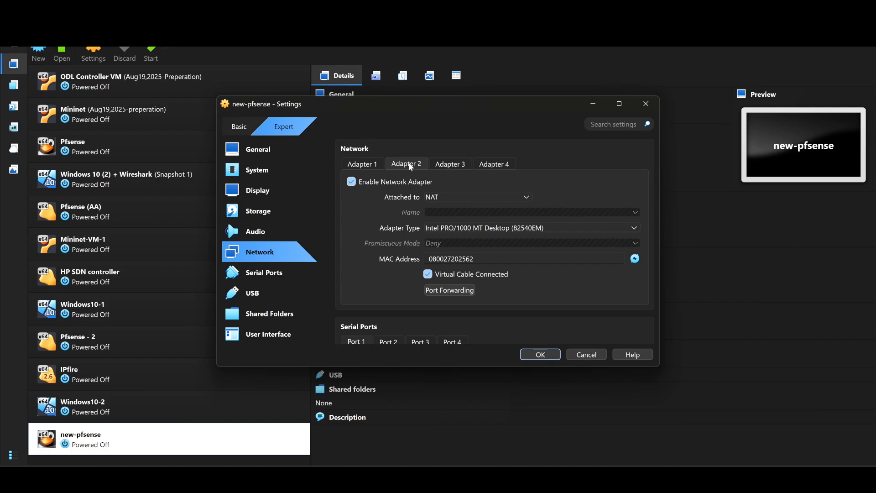
click(464, 192)
click(467, 227)
click(456, 212)
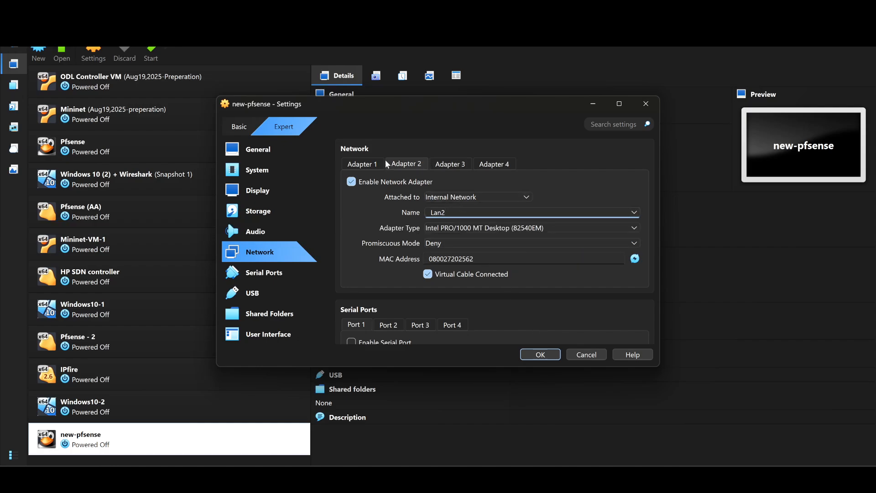
click(367, 163)
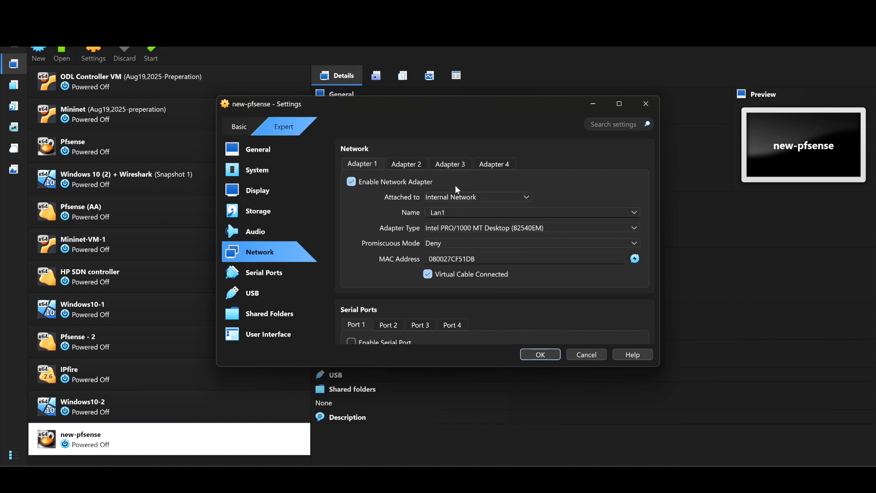
click(409, 164)
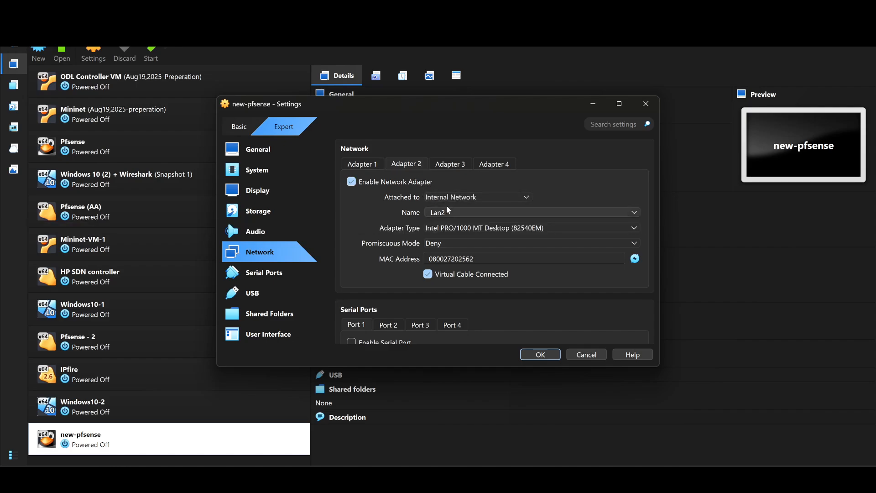
click(536, 356)
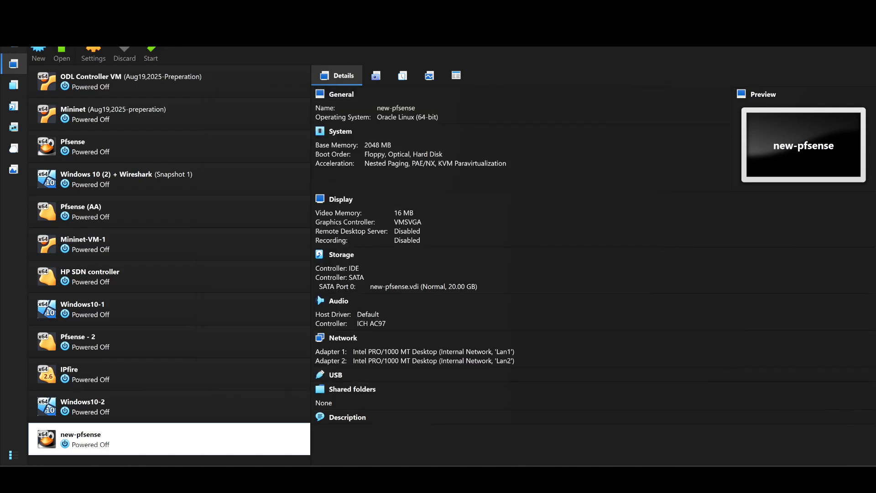
Review the lab's network diagram in Word, and return to VirtualBox to start the new-pfsense virtual machine
click(648, 415)
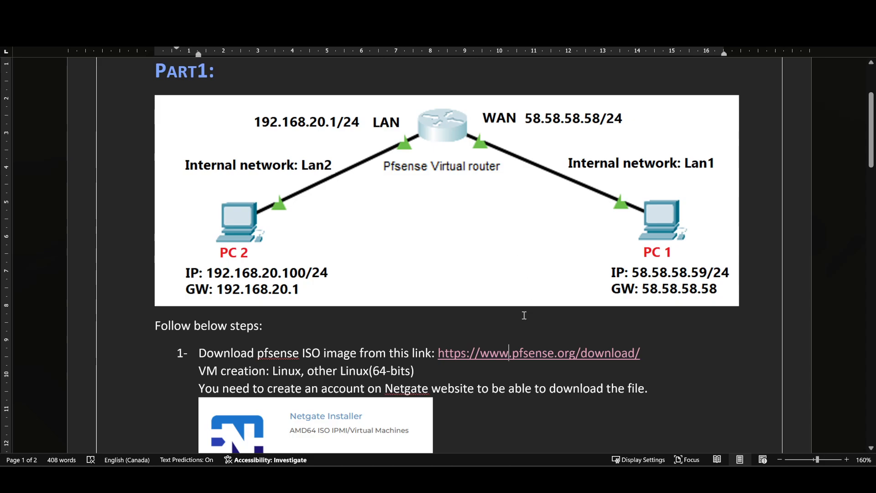
click(393, 477)
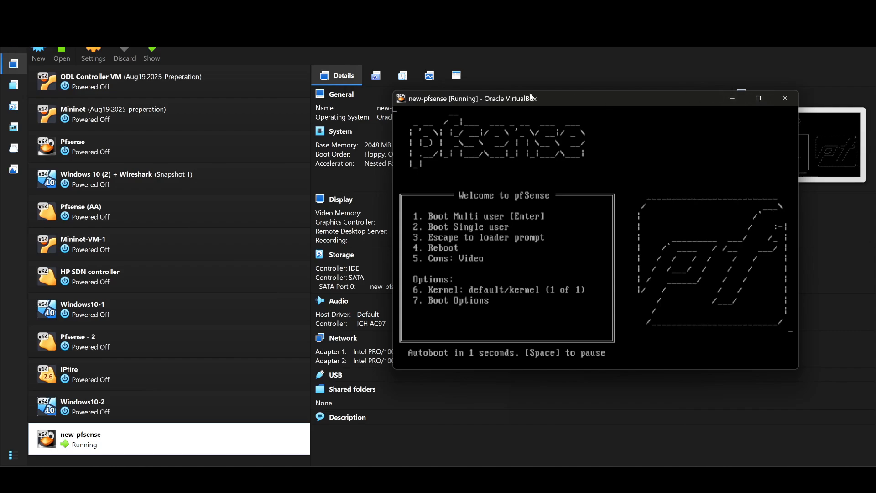
drag(547, 100, 436, 71)
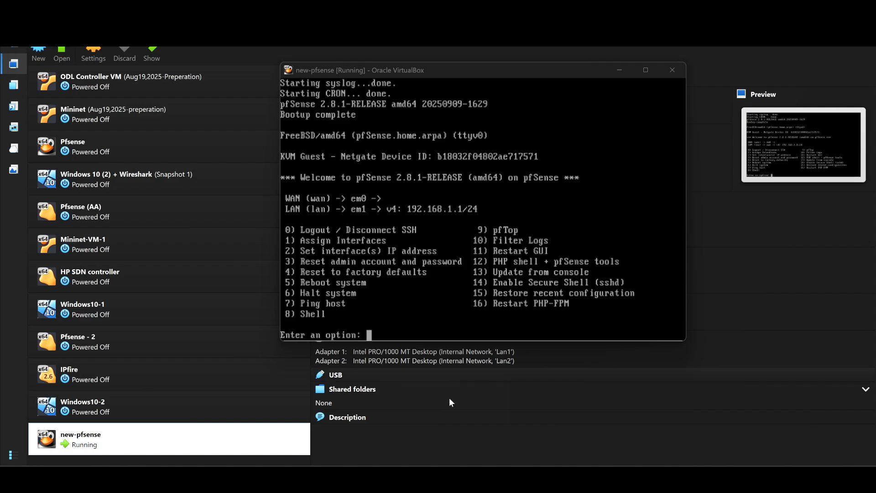
mouse_move(484, 479)
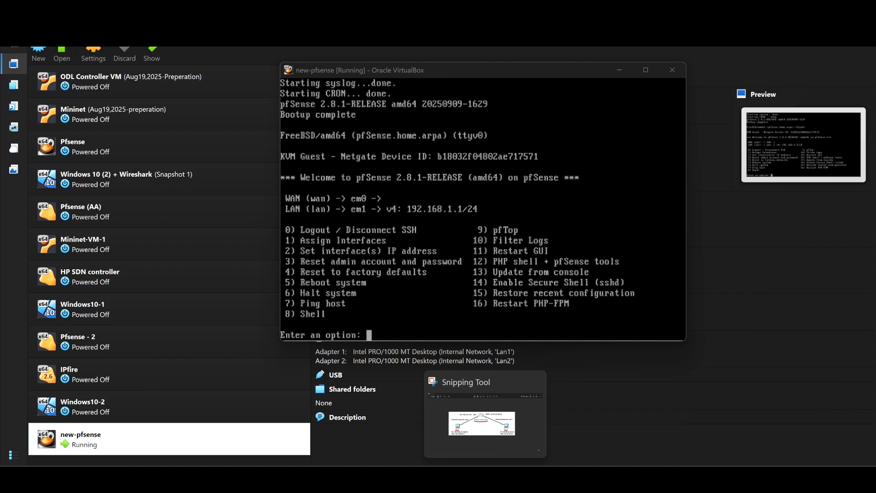
click(484, 424)
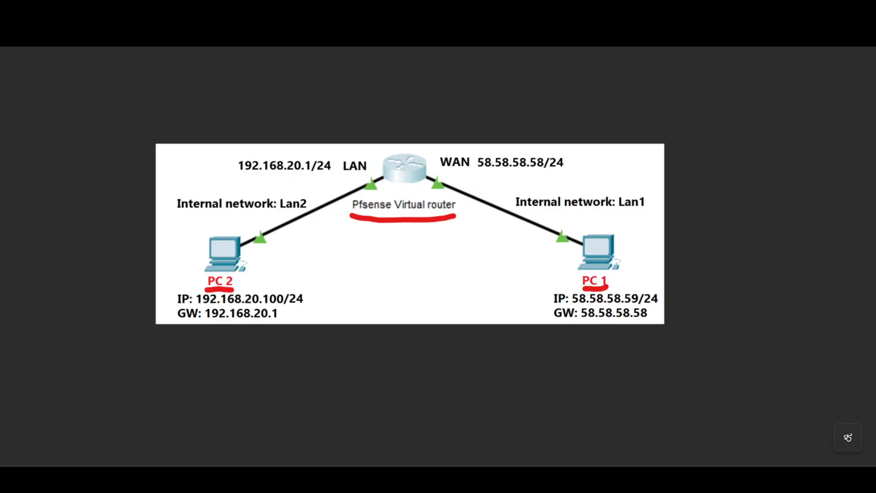
double_click(37, 28)
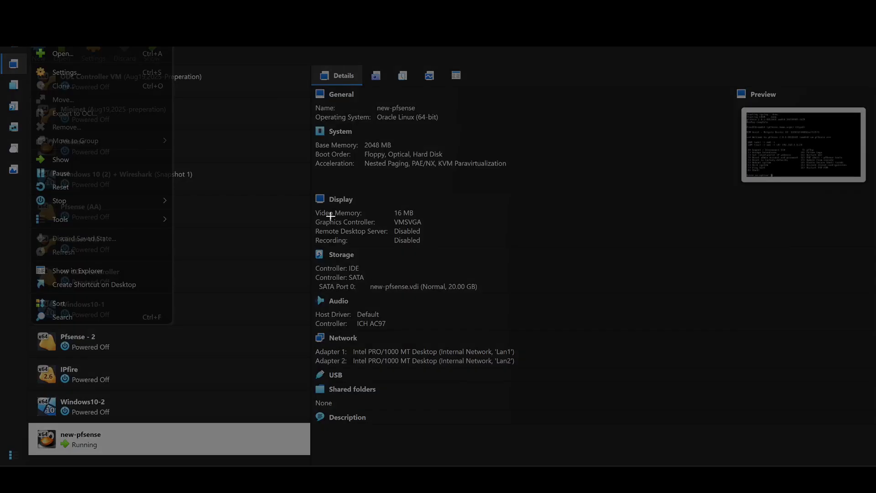
key(Escape)
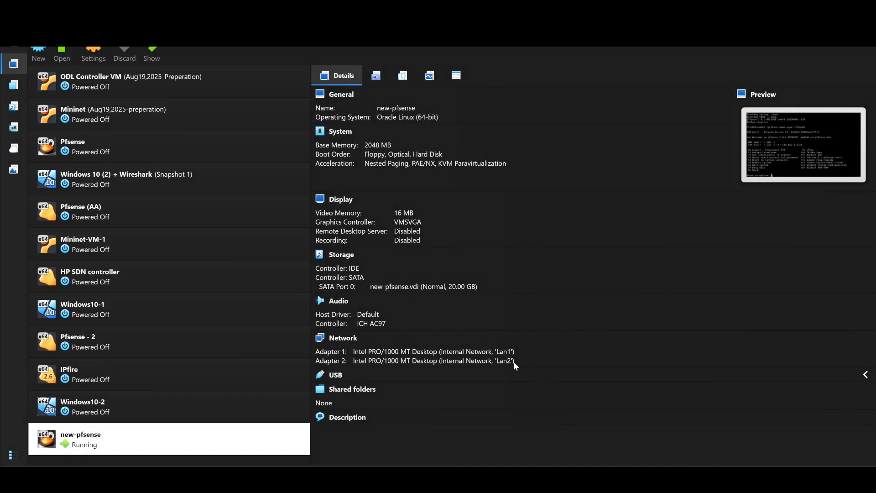
click(586, 477)
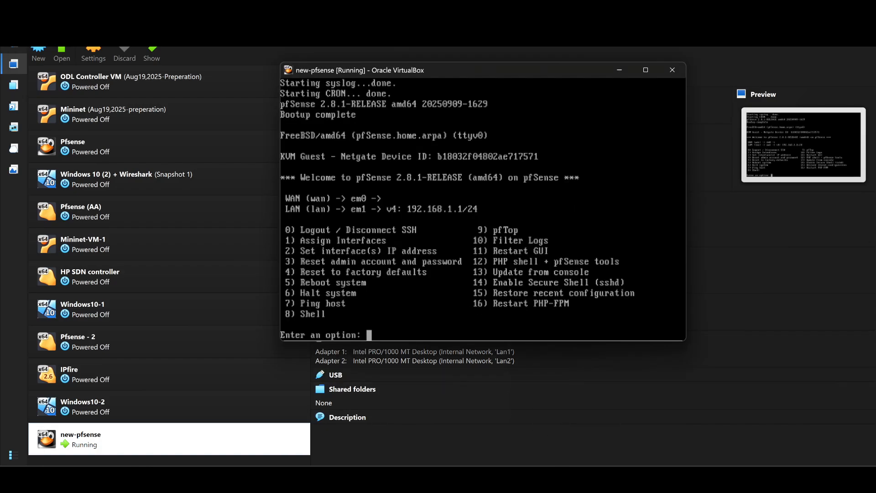
Capture a screenshot of the new-pfsense console window with Snipping Tool
mouse_move(586, 477)
mouse_move(484, 477)
click(485, 420)
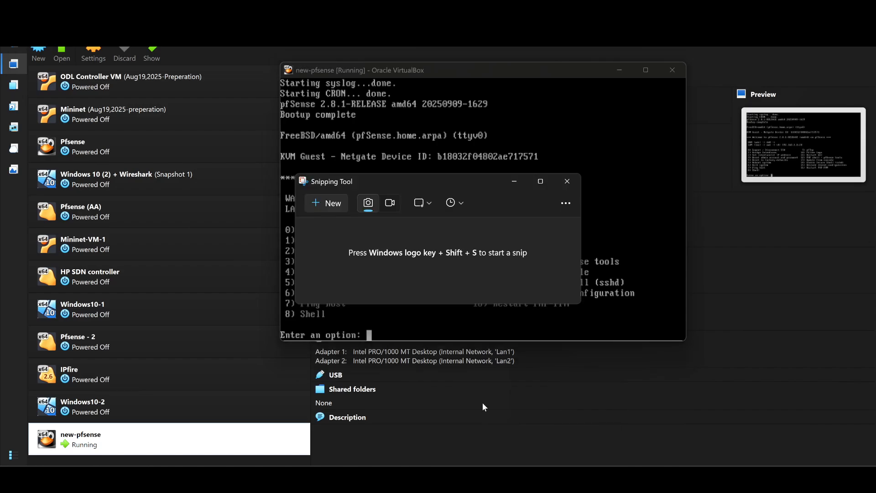
click(323, 203)
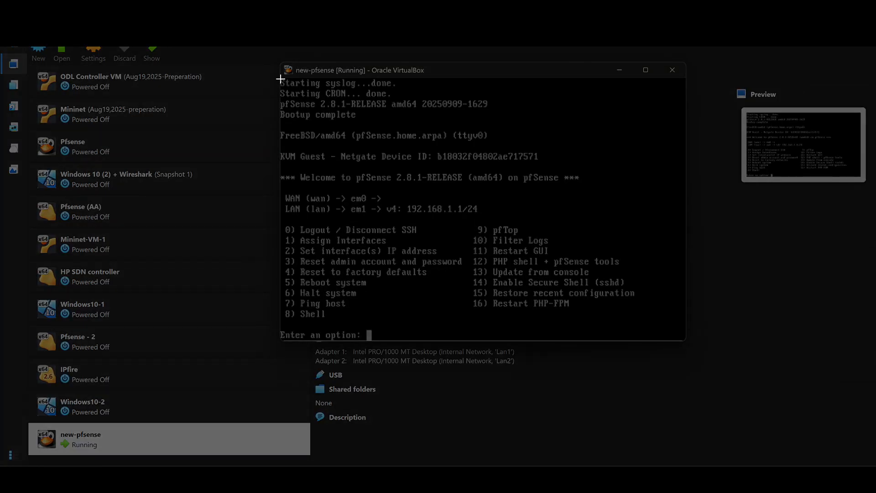
drag(279, 61, 670, 342)
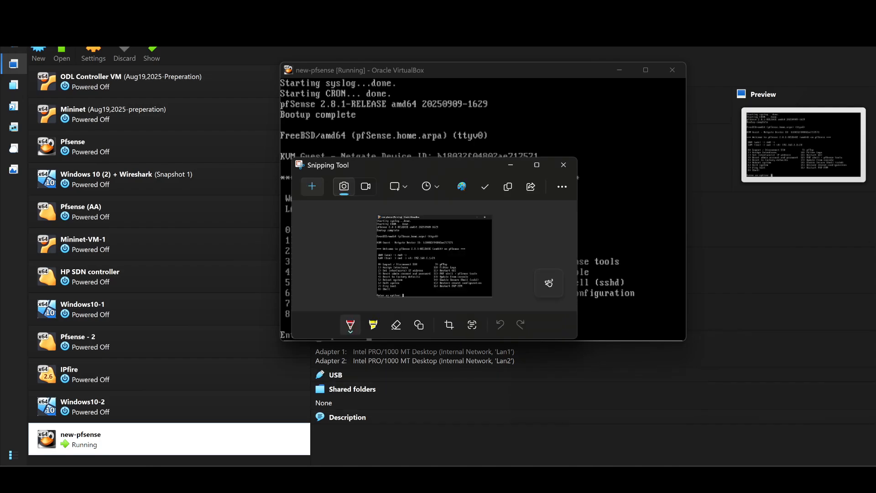
Switch to the Word lab document, paste the console screenshot below the 7-zip line in step 1 and shrink it to about two thirds of its width
mouse_move(561, 477)
click(621, 436)
scroll(463, 300, down, 3)
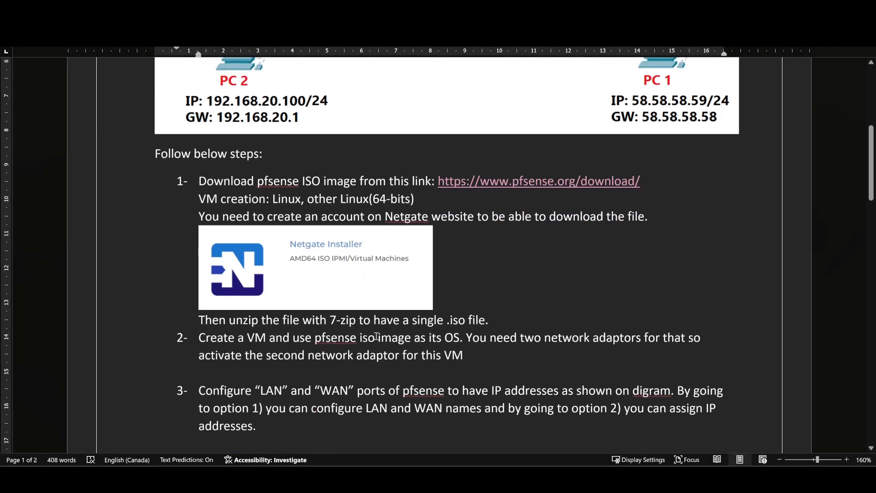
scroll(466, 304, down, 1)
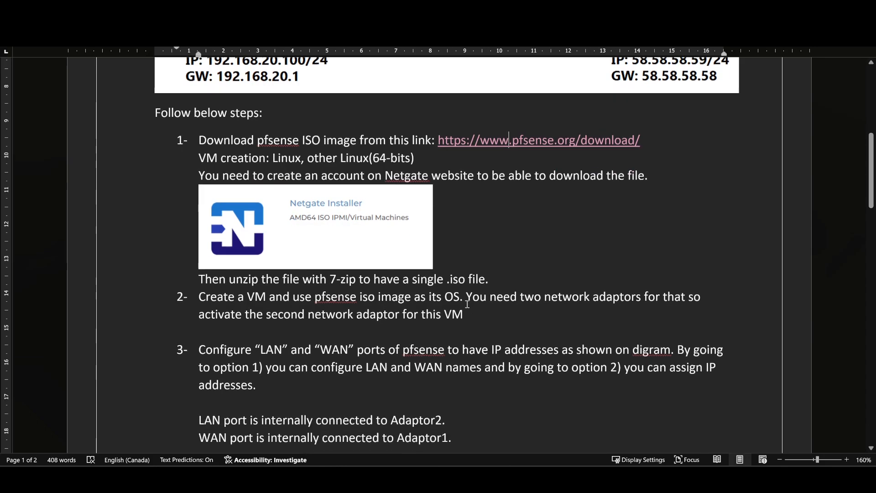
click(496, 275)
key(Return)
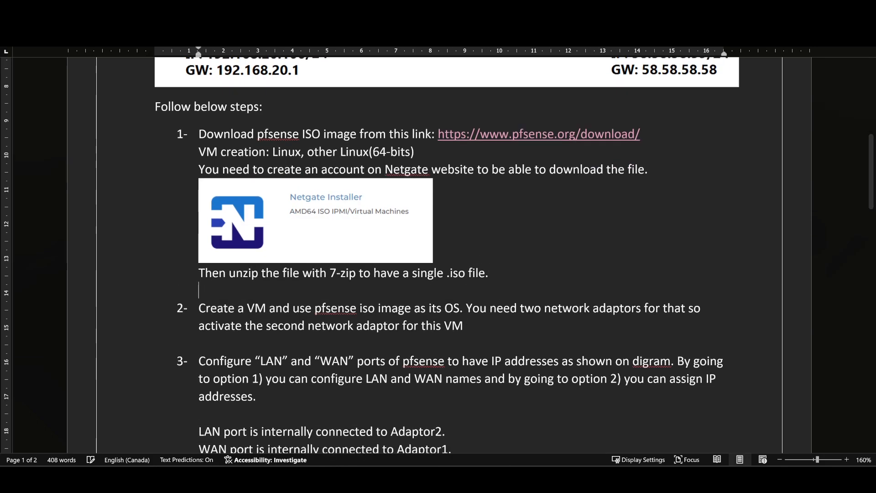
key(ctrl+v)
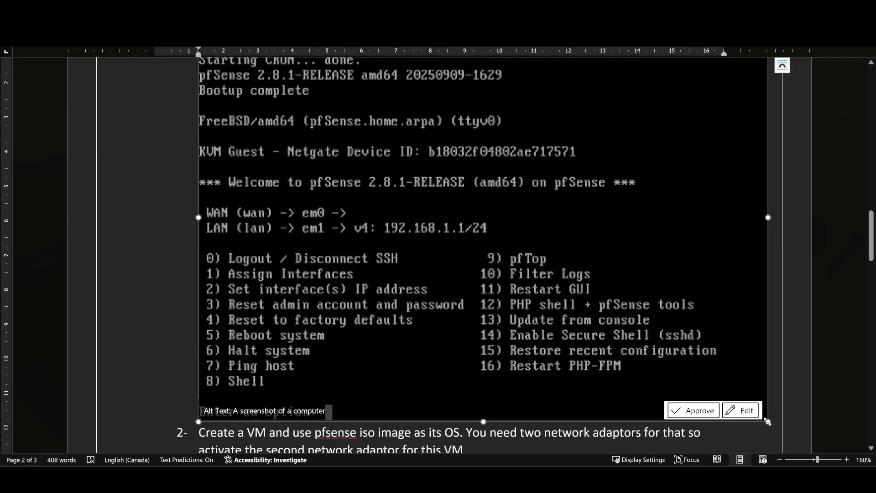
drag(689, 343, 566, 276)
click(614, 243)
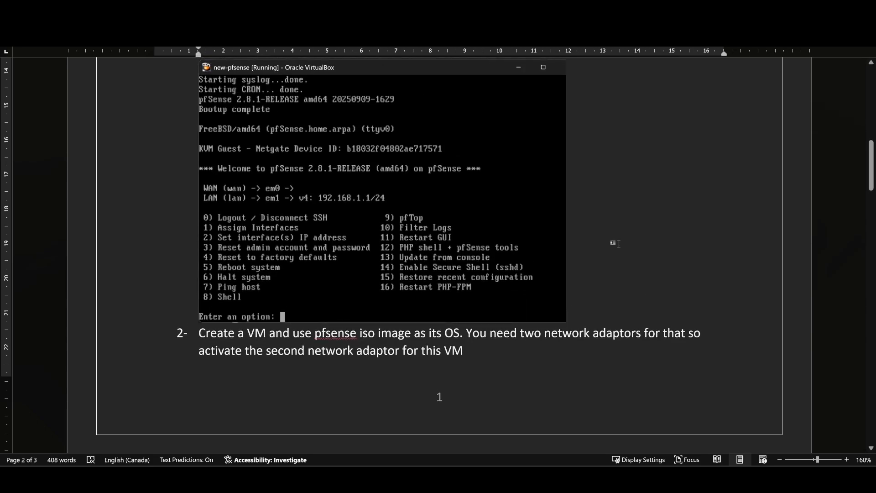
Review the lab's network diagram in Word and place the new-pfsense console over the document, declining mouse and keyboard capture
scroll(620, 244, up, 3)
scroll(619, 244, up, 7)
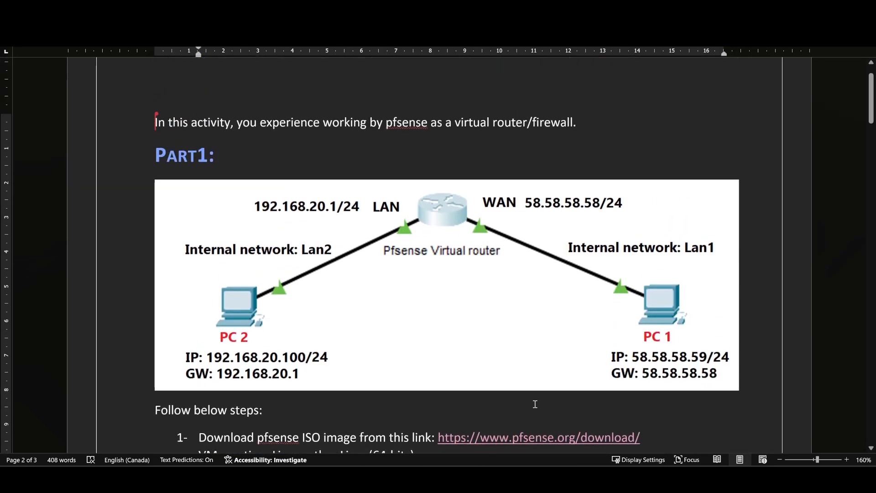
scroll(552, 328, down, 1)
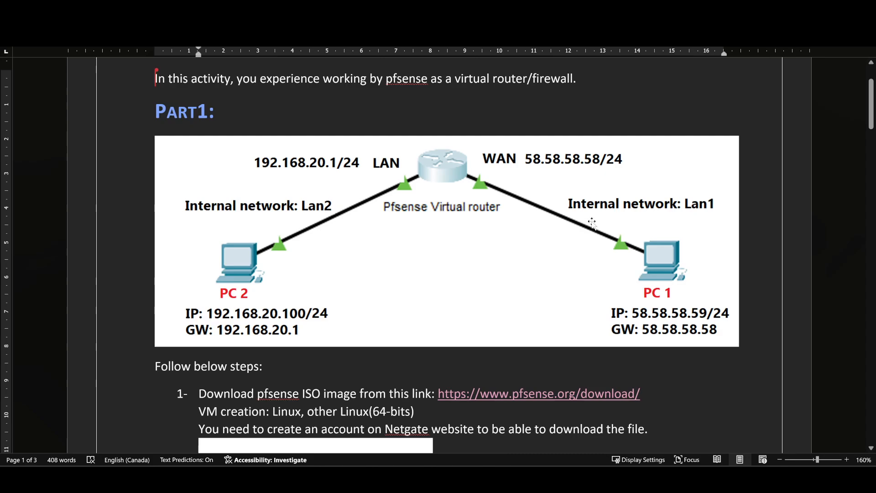
scroll(586, 218, down, 1)
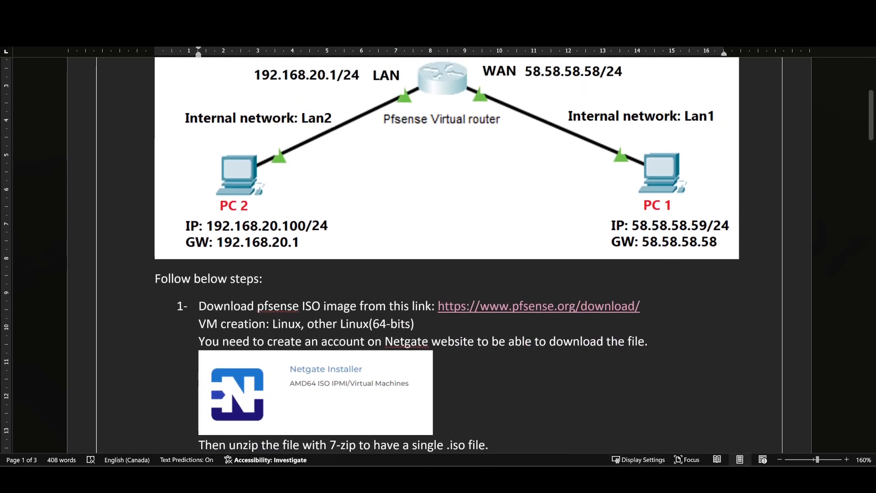
click(638, 463)
drag(511, 75, 492, 144)
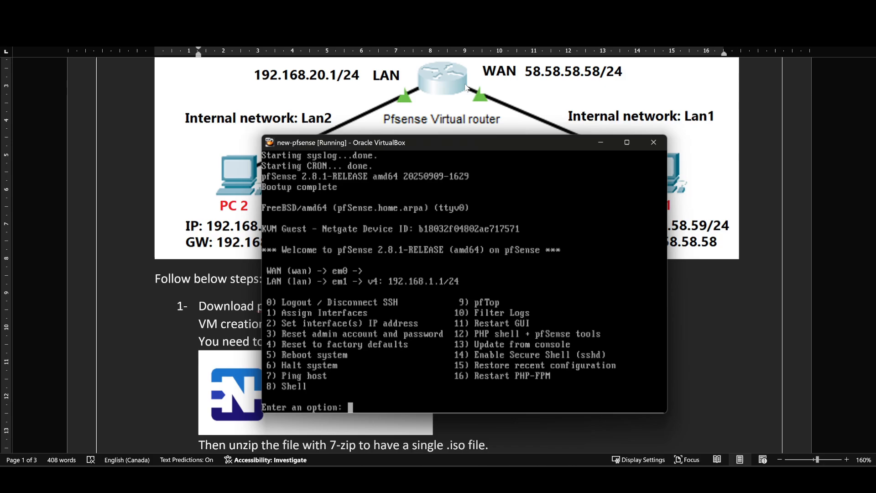
click(386, 398)
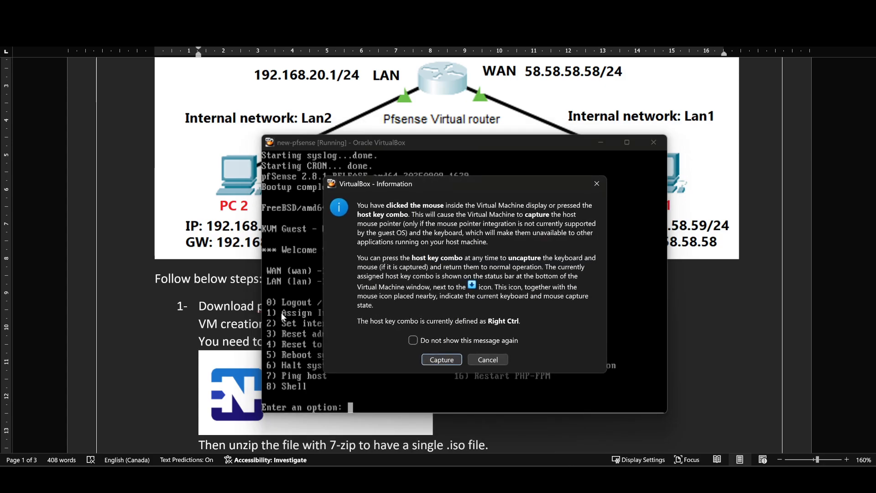
click(482, 360)
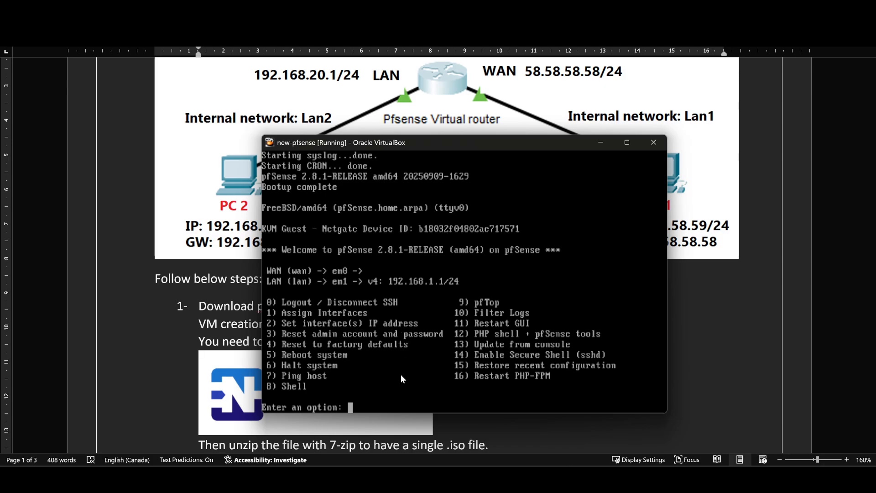
Assign the pfSense interfaces without setting up VLANs, using em0 for WAN and em1 for LAN, and confirm the assignment
text(1)
key(Return)
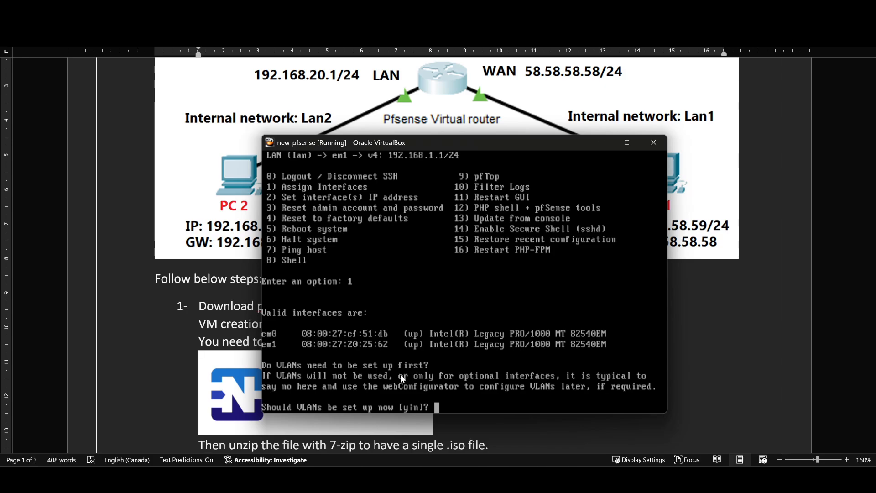
text(n)
key(Return)
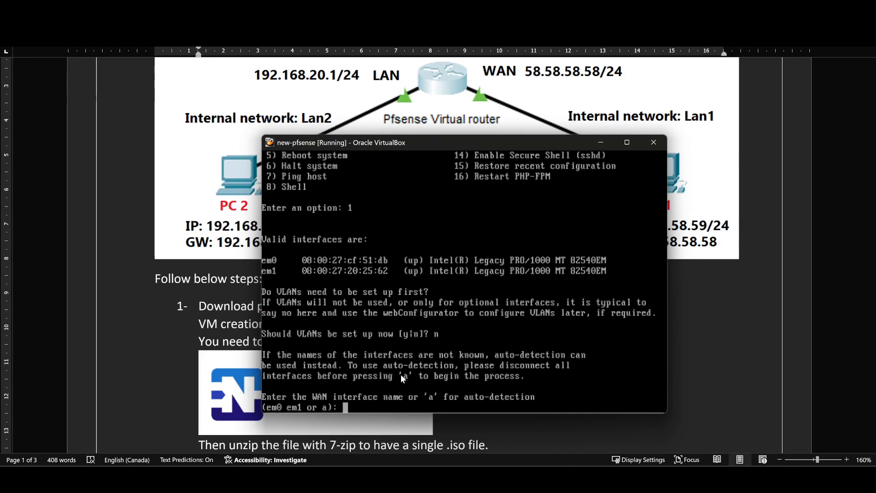
text(em0)
key(Return)
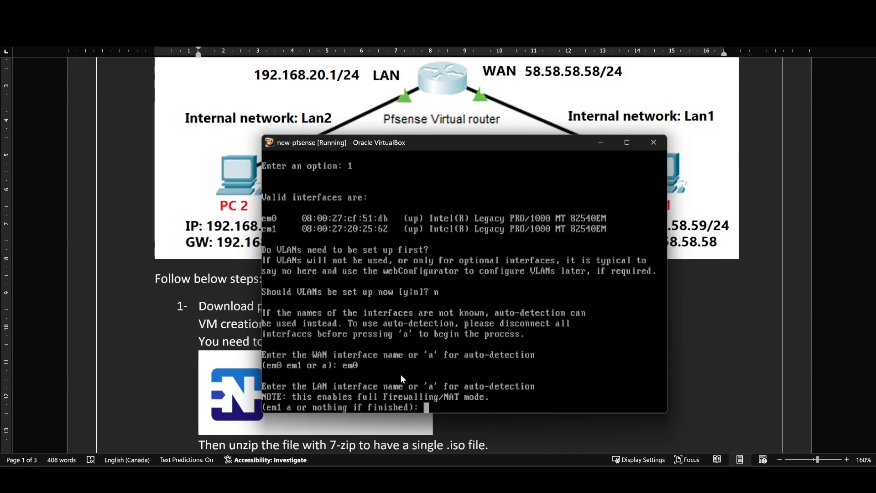
text(em1)
key(Return)
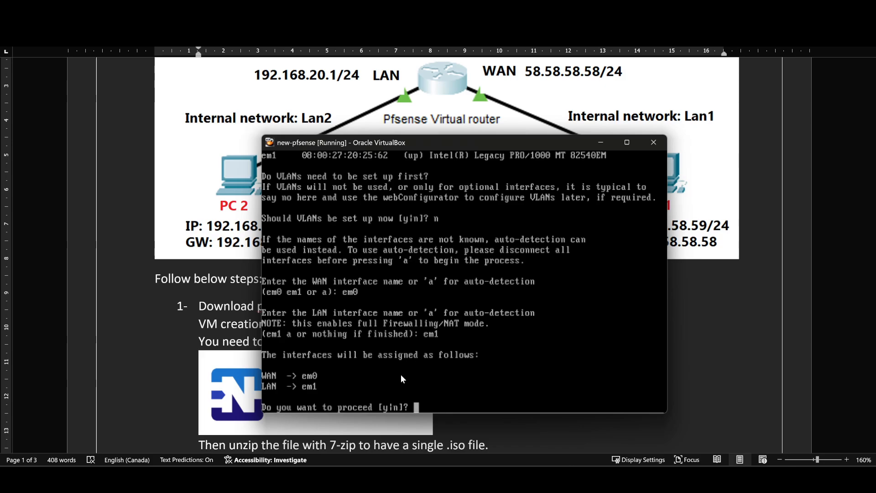
text(y)
key(Return)
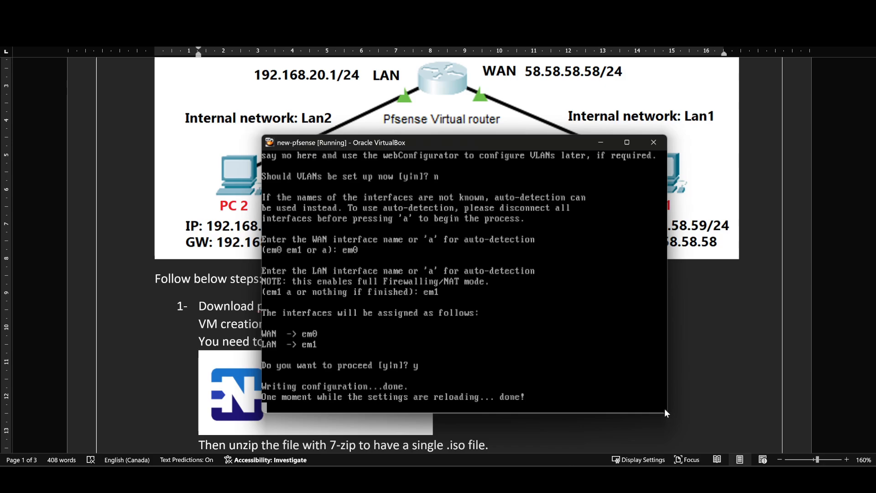
Enlarge the console window and start the WAN interface's IP address configuration, declining DHCP for IPv4
drag(667, 414, 723, 452)
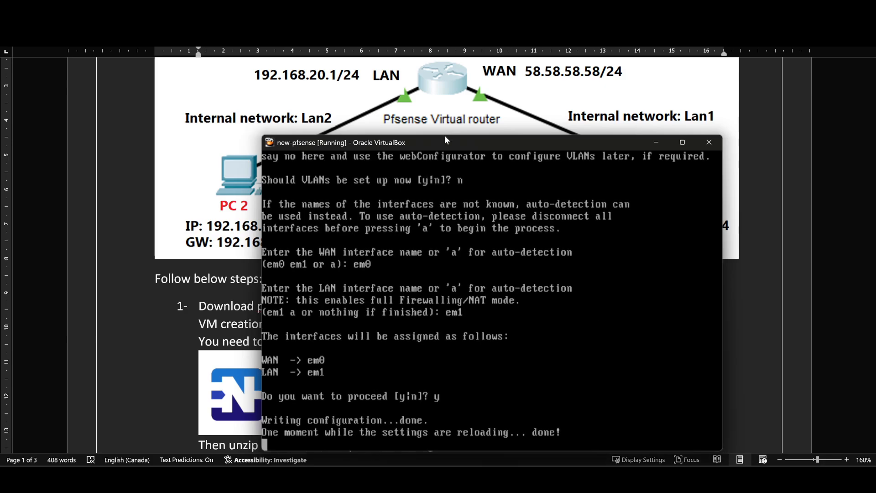
drag(444, 145, 413, 118)
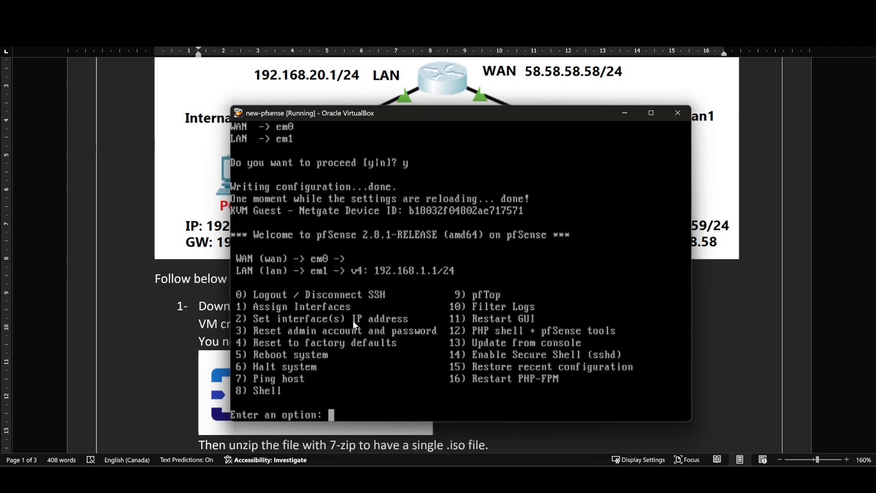
text(2)
key(Return)
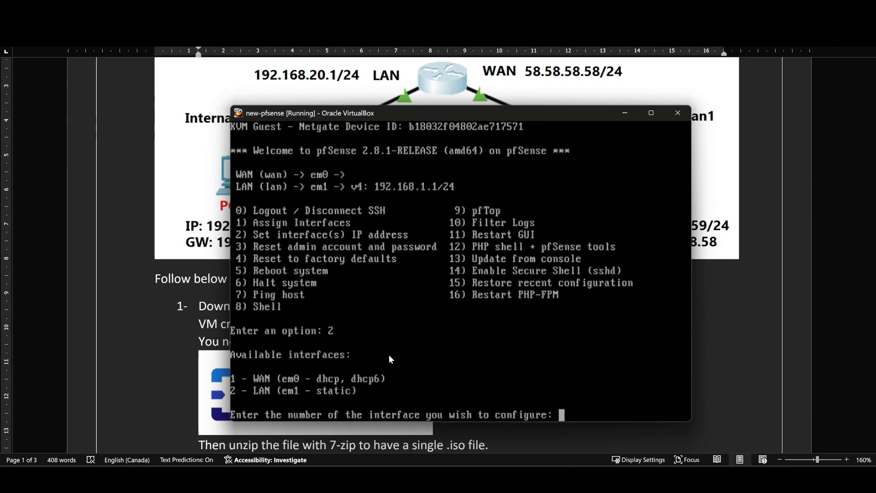
text(1)
key(Return)
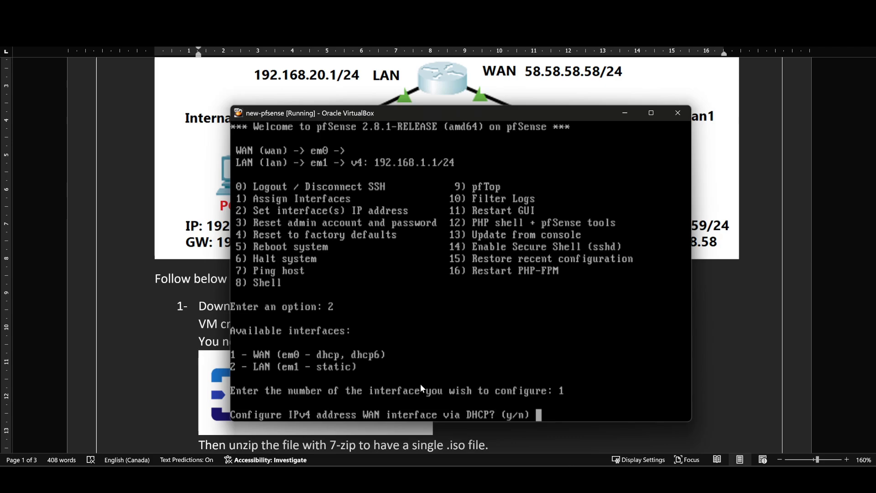
text(n)
key(Return)
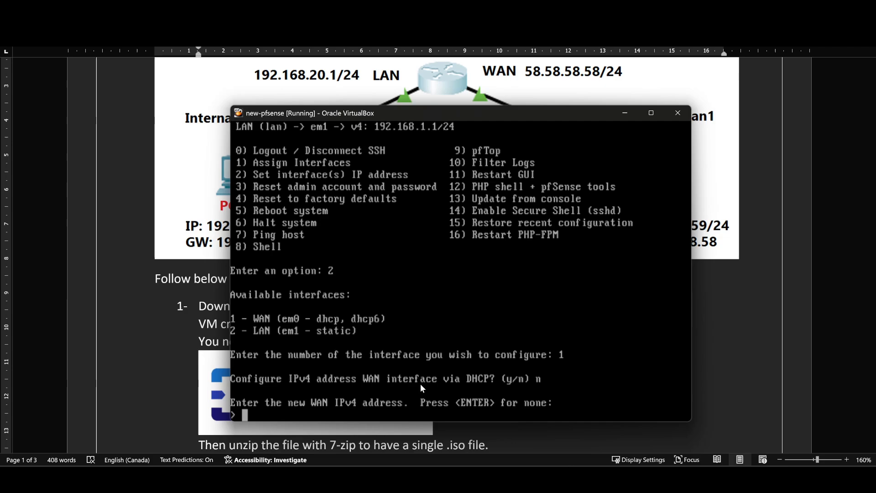
Set the WAN interface's IPv4 address to 58.58.58.58/24
key(Up)
key(BackSpace)
key(BackSpace)
key(BackSpace)
text(58.58.58.58)
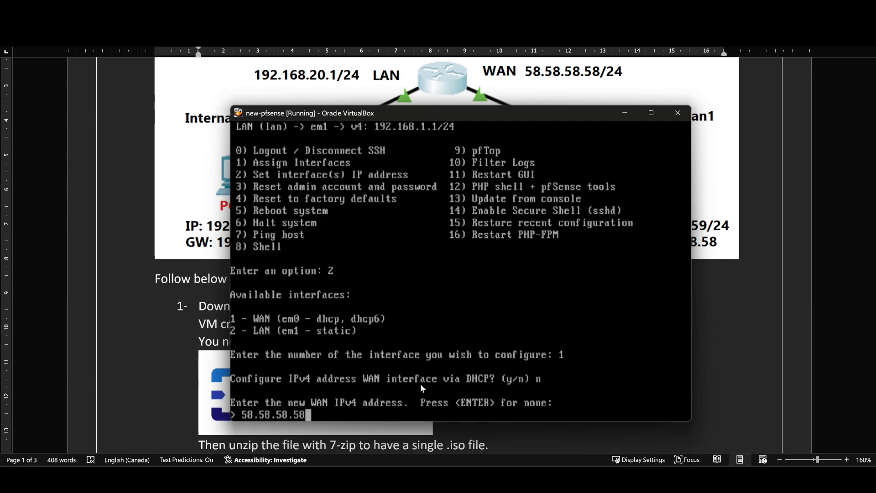
text(/25)
key(BackSpace)
text(4)
drag(584, 116, 593, 95)
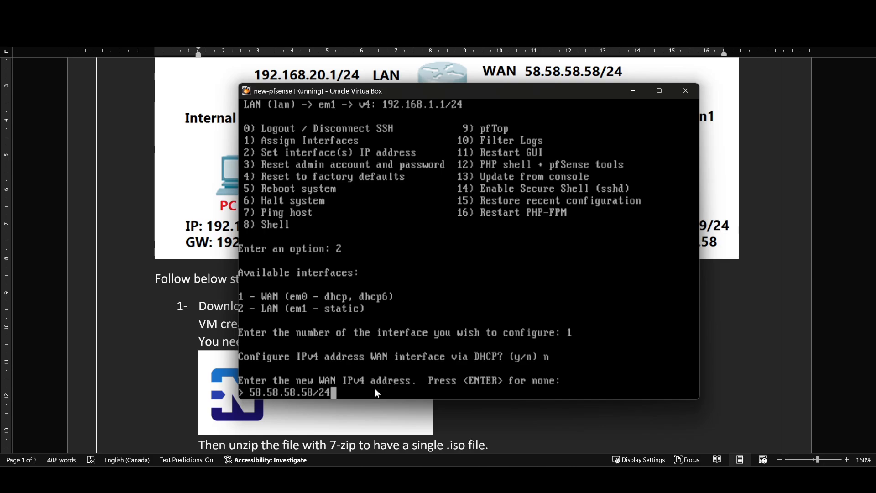
key(Return)
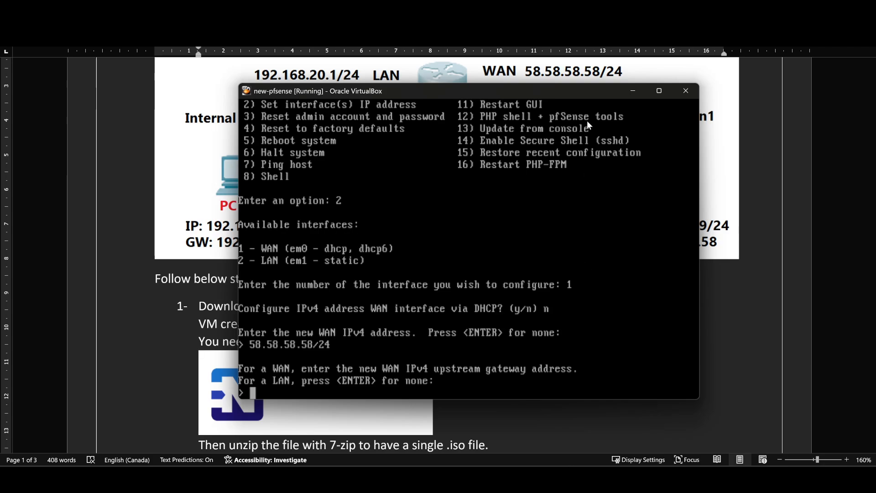
double_click(580, 93)
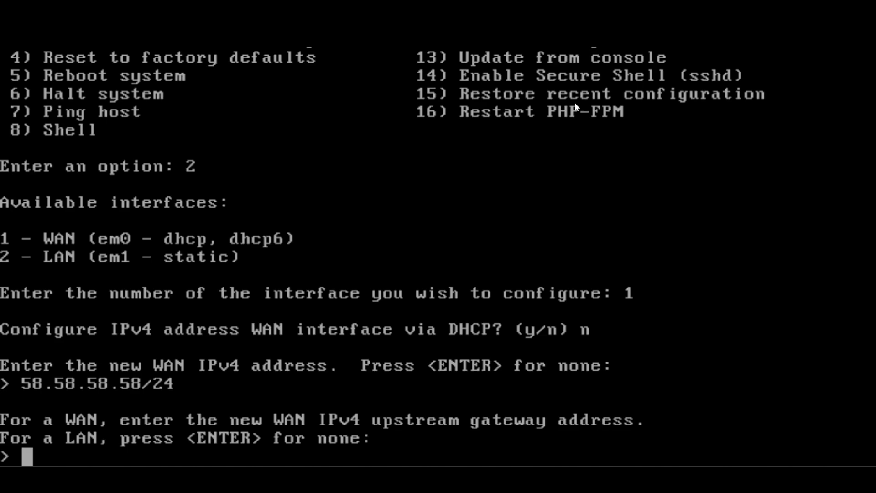
double_click(580, 7)
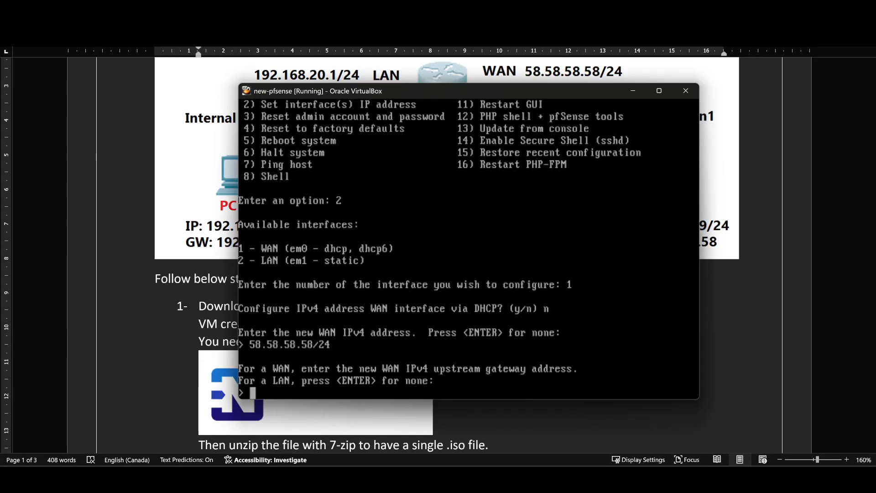
Leave the WAN interface without an upstream gateway, decline DHCP6, and specify no IPv6 address, uncovering PC 1 in the diagram behind the console
drag(537, 91, 475, 107)
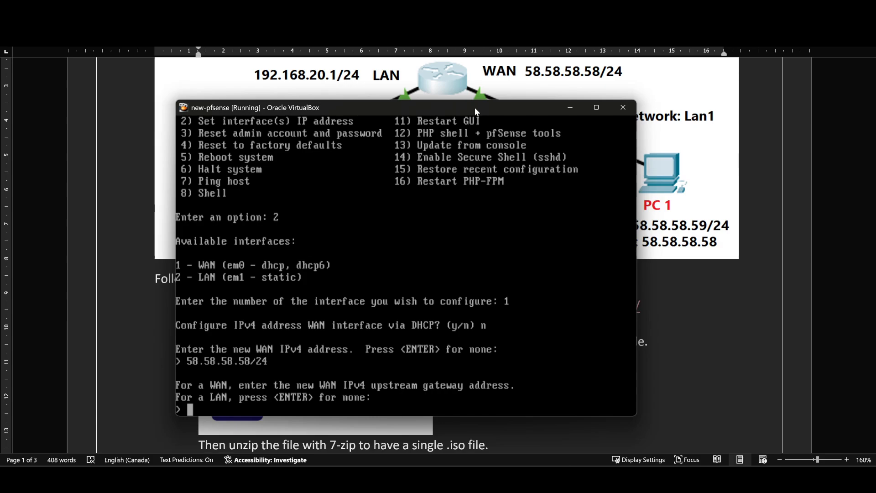
key(Return)
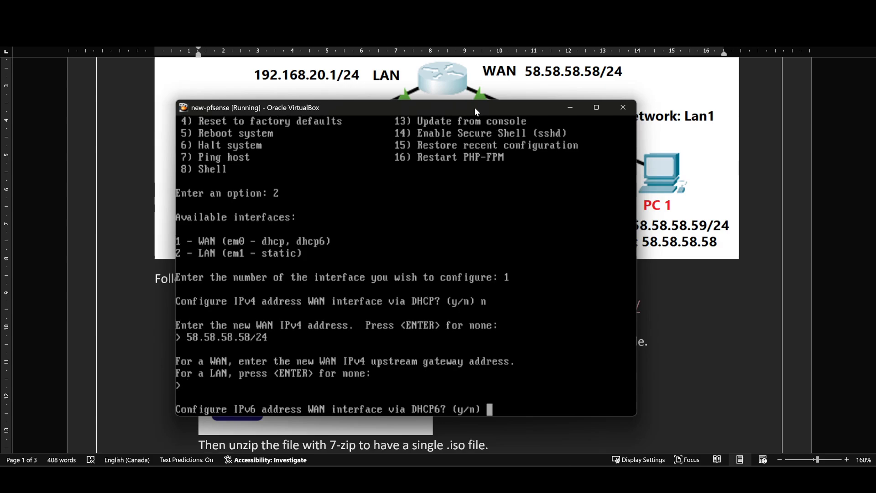
text(n)
key(Return)
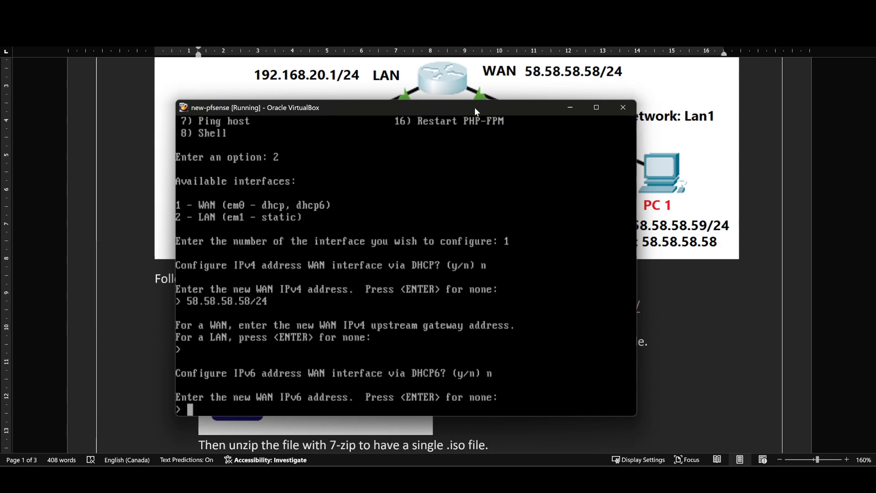
key(Return)
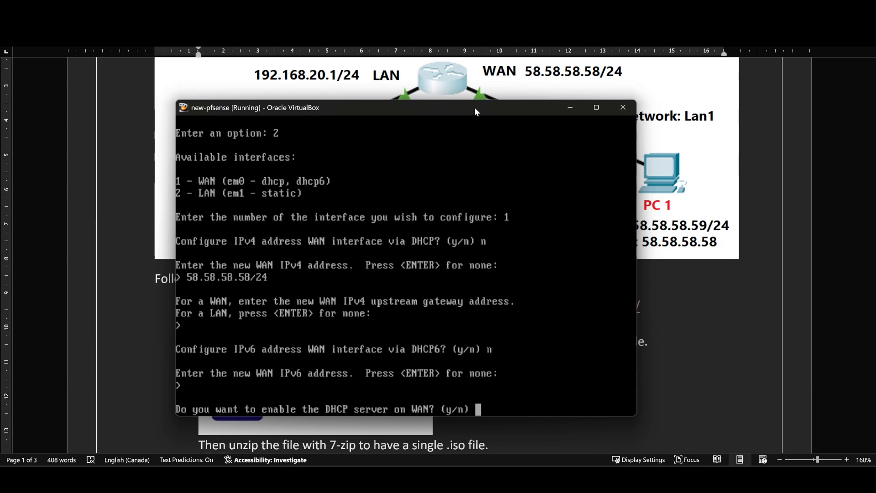
Decline the DHCP server on WAN and the reversion to HTTP for the webConfigurator, and return to the pfSense console menu
text(n)
key(Return)
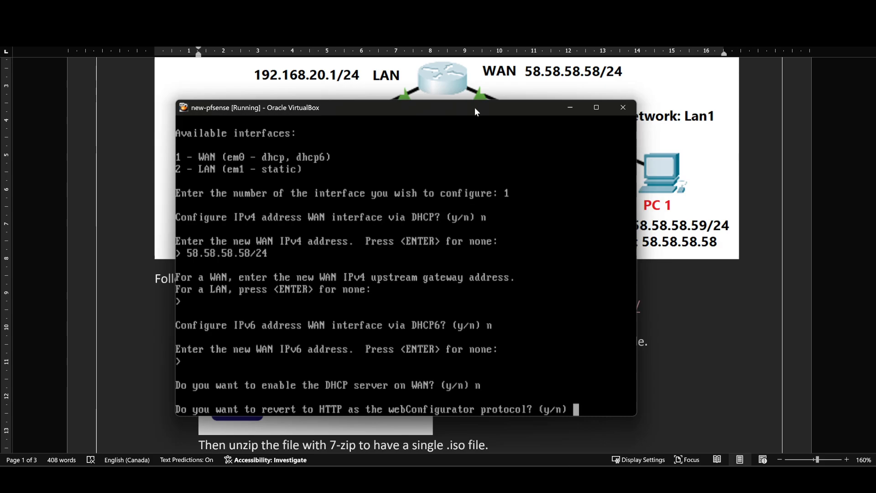
text(n)
key(Return)
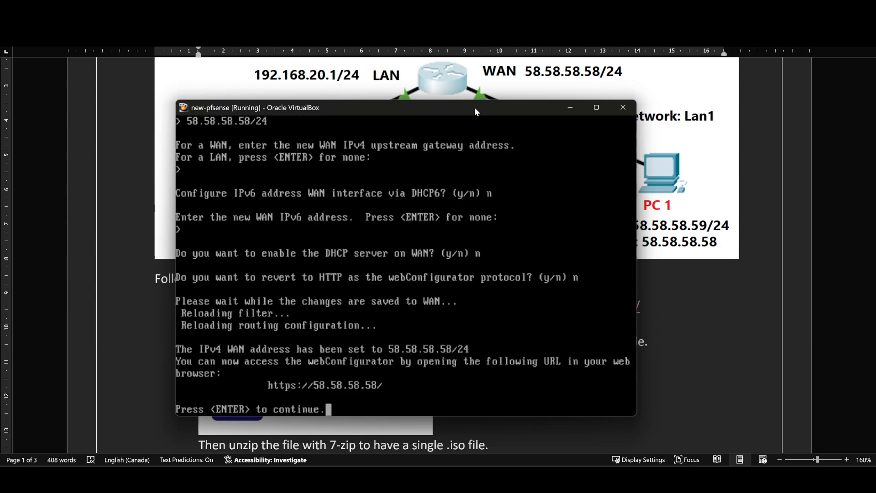
key(Return)
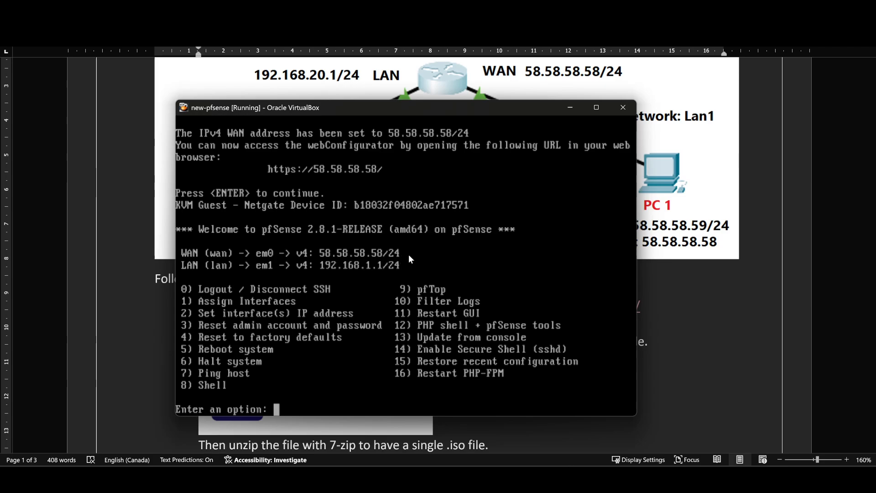
Configure the LAN interface's IPv4 address without DHCP, setting it to 192.168.20.1/24
text(2)
key(Return)
text(2)
key(Return)
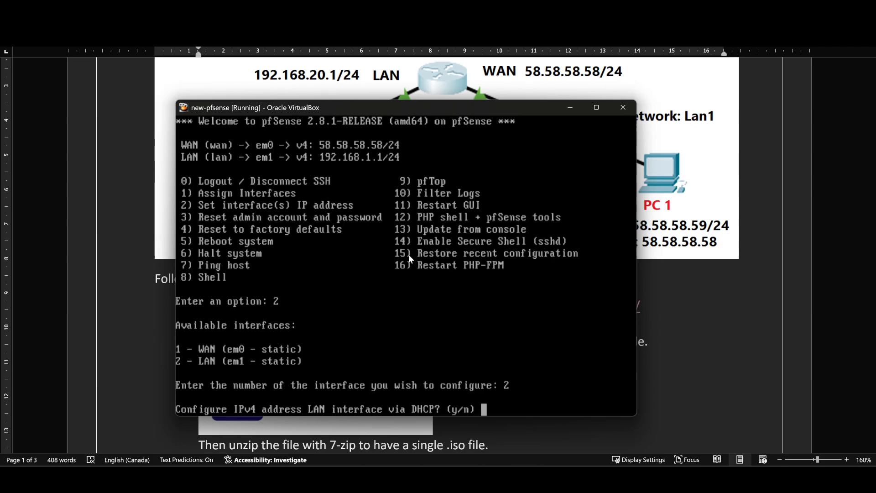
text(n)
key(Return)
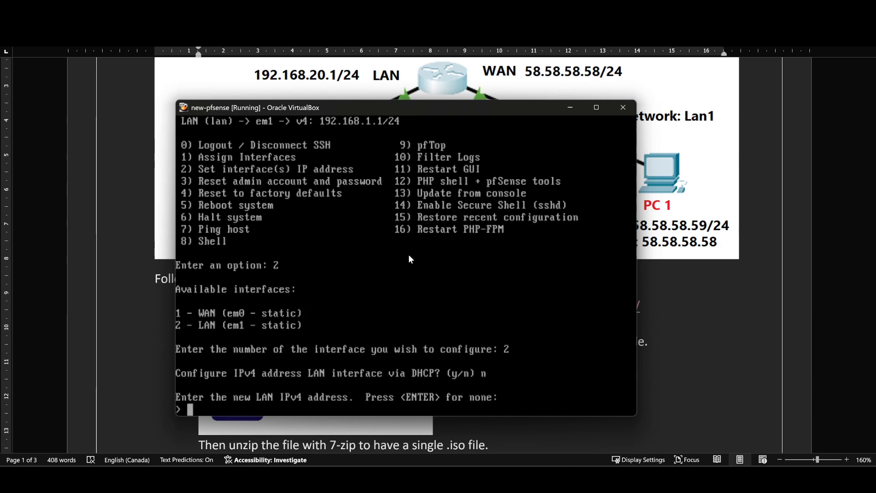
text(192.168.20.1/24)
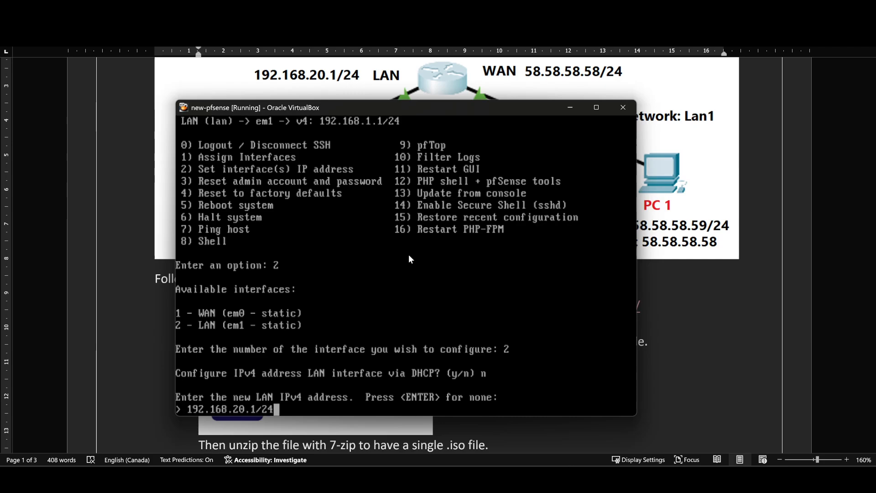
key(Return)
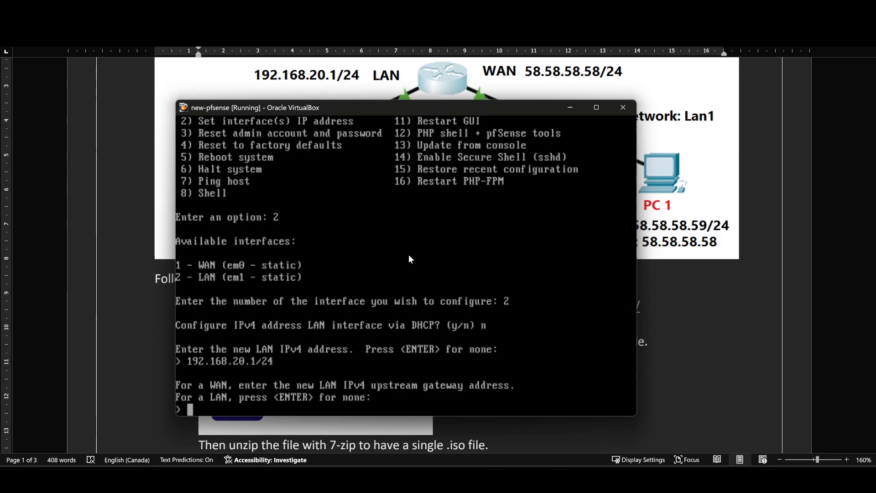
Leave the LAN interface without an upstream gateway, decline DHCP6, and specify no IPv6 address
key(Return)
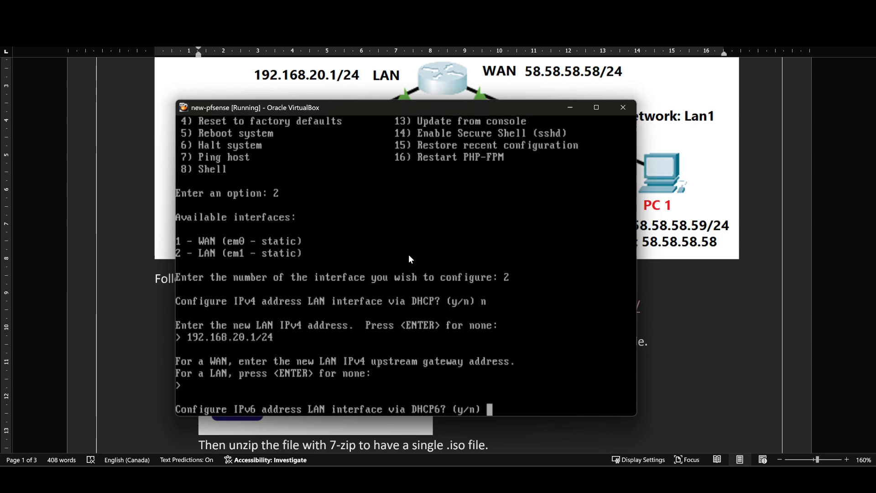
text(n)
key(Return)
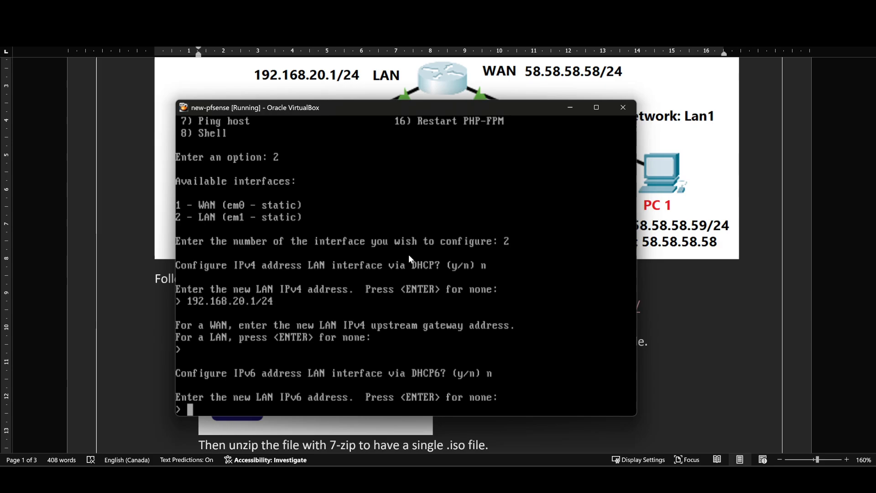
key(Return)
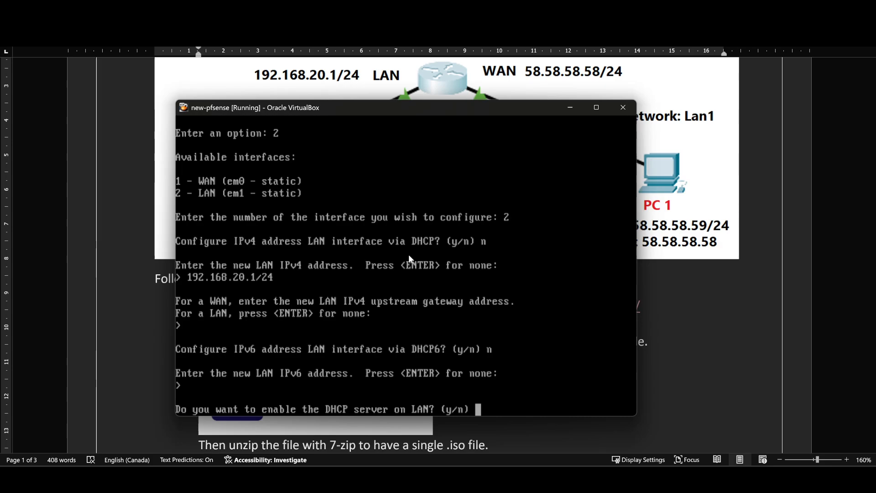
Decline the DHCP server on LAN and the reversion to HTTP for the webConfigurator, and return to the pfSense console menu
text(n)
key(Return)
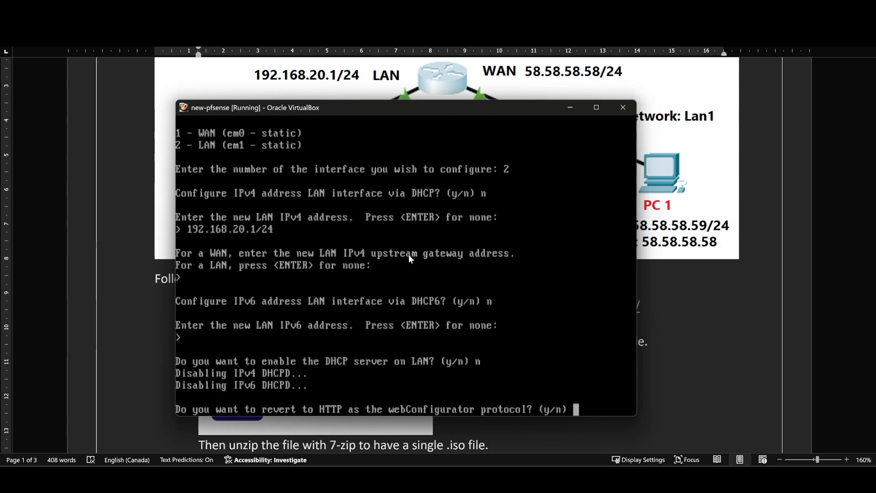
text(n)
key(Return)
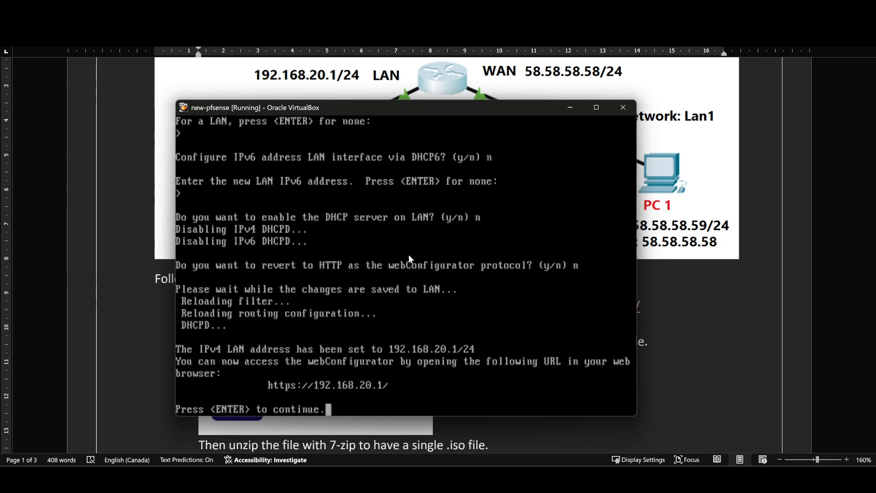
key(Return)
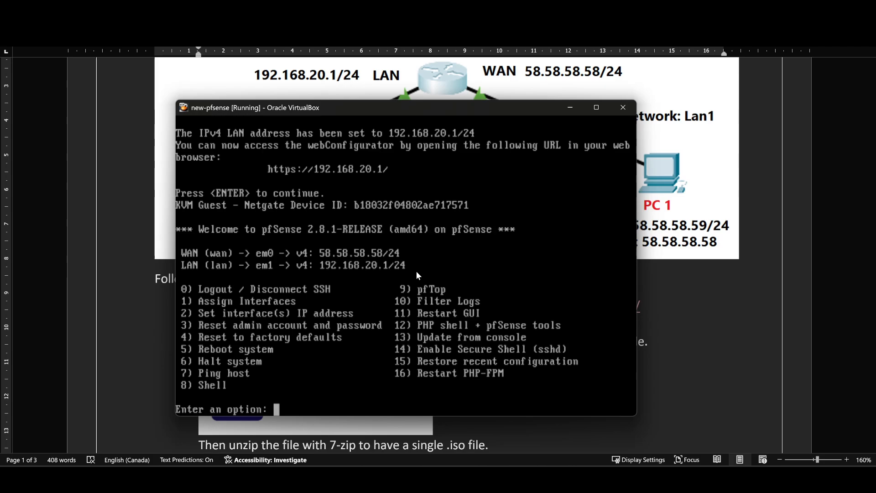
Examine the virtual machine list in VirtualBox Manager and the lab document's network diagram and setup instructions in Word
double_click(473, 111)
double_click(472, 6)
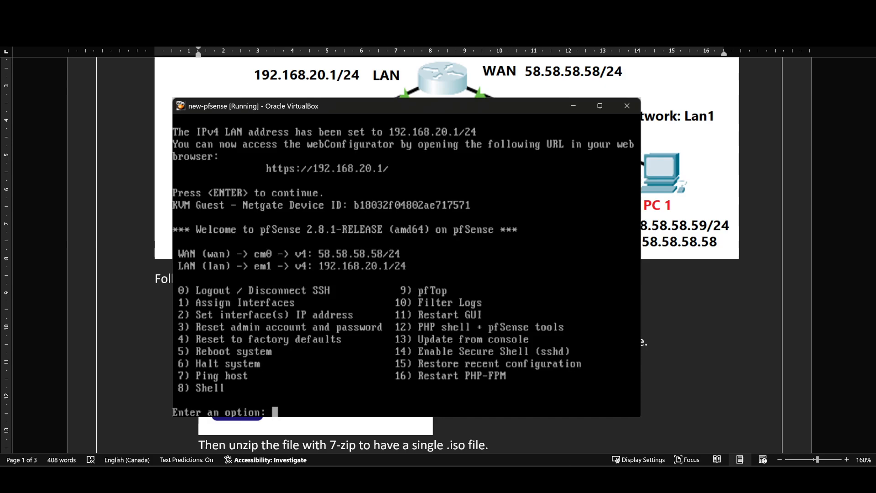
click(671, 93)
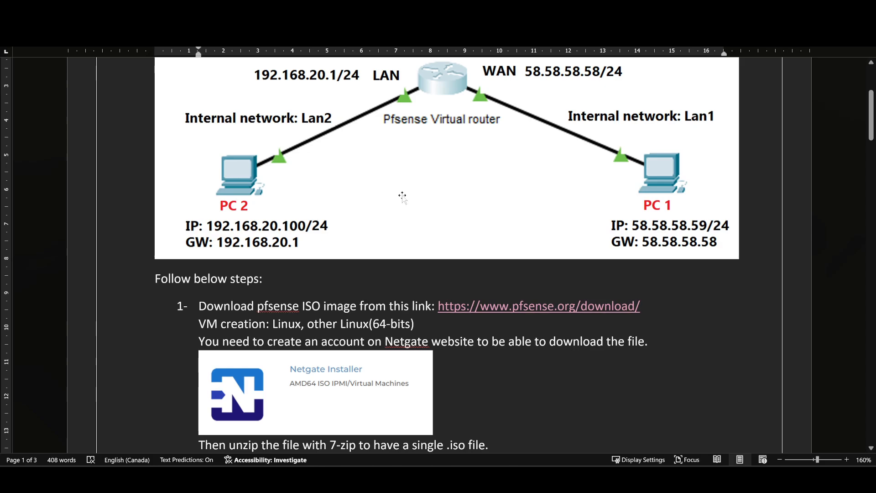
click(609, 478)
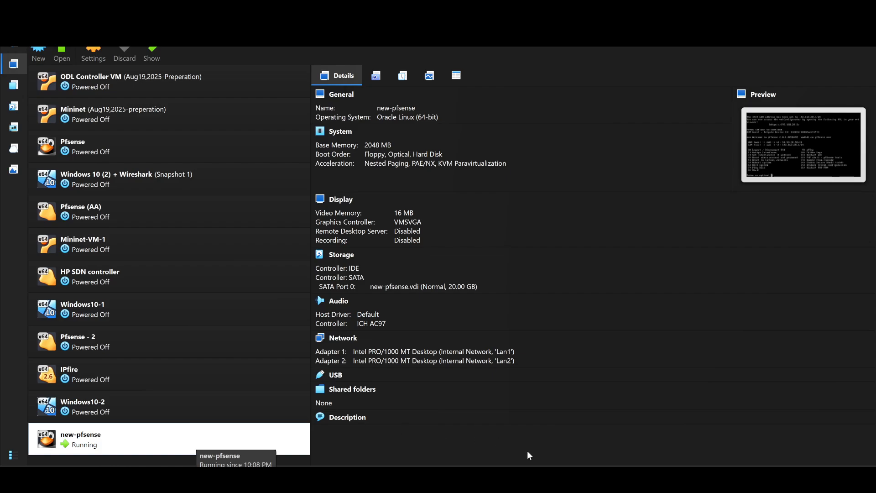
mouse_move(635, 479)
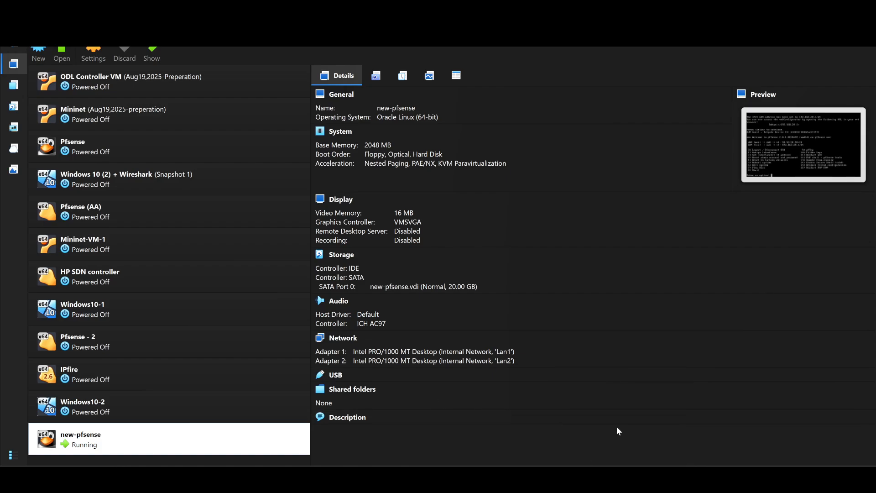
mouse_move(561, 479)
click(615, 435)
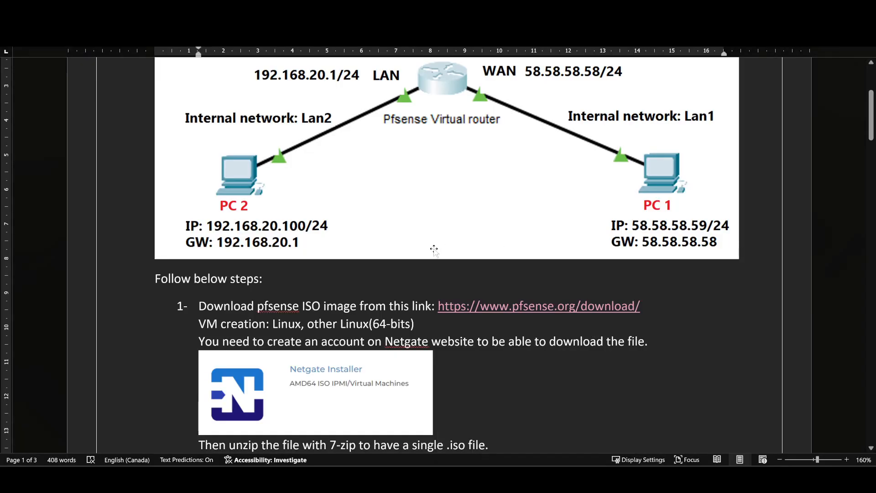
scroll(388, 249, up, 2)
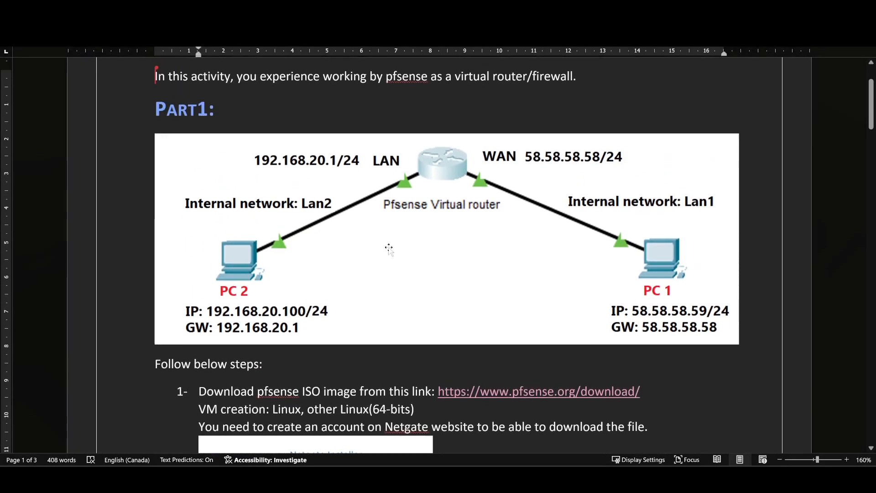
scroll(410, 232, down, 3)
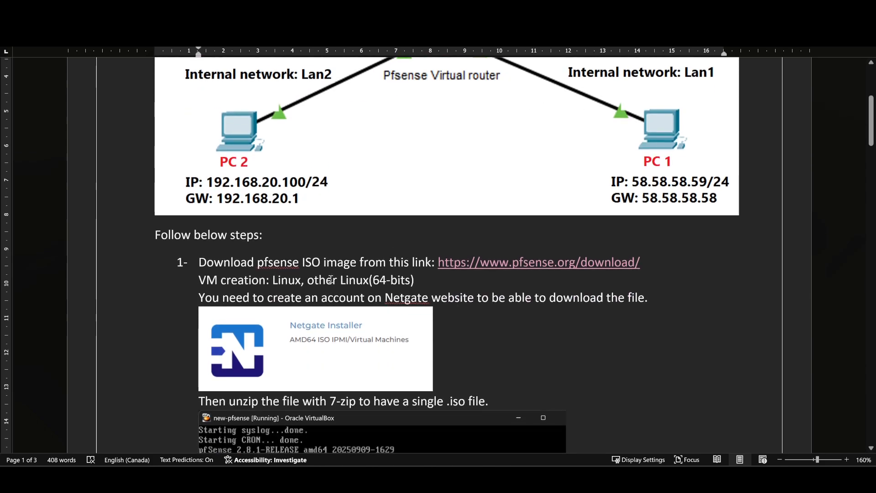
scroll(374, 276, down, 4)
scroll(374, 276, down, 3)
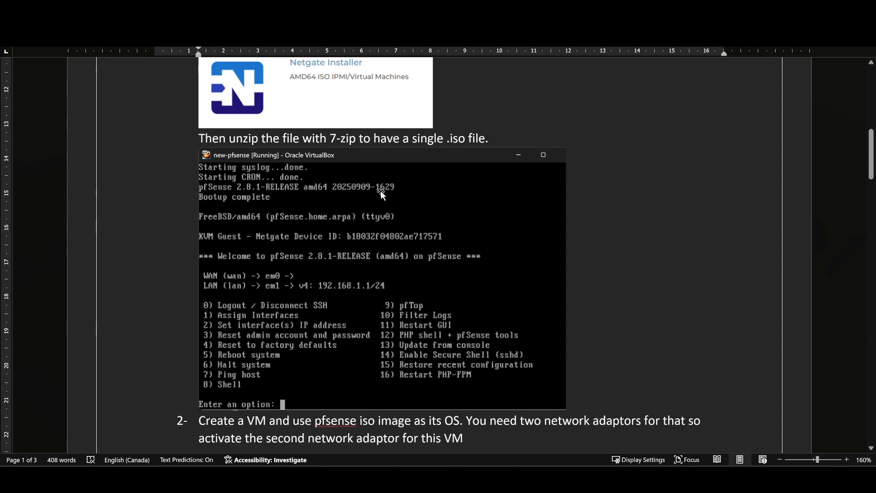
scroll(400, 324, down, 1)
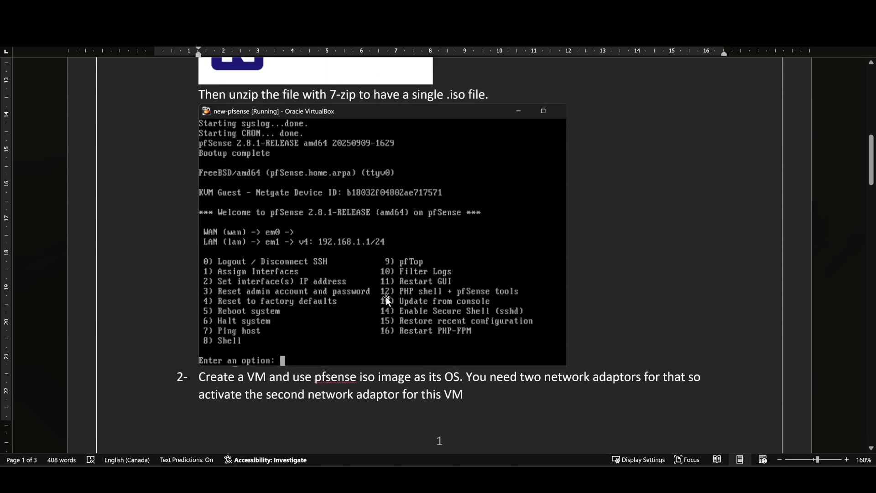
Switch to the Windows10-1 virtual machine and open the Internet Protocol Version 4 properties of its Ethernet adapter
click(549, 479)
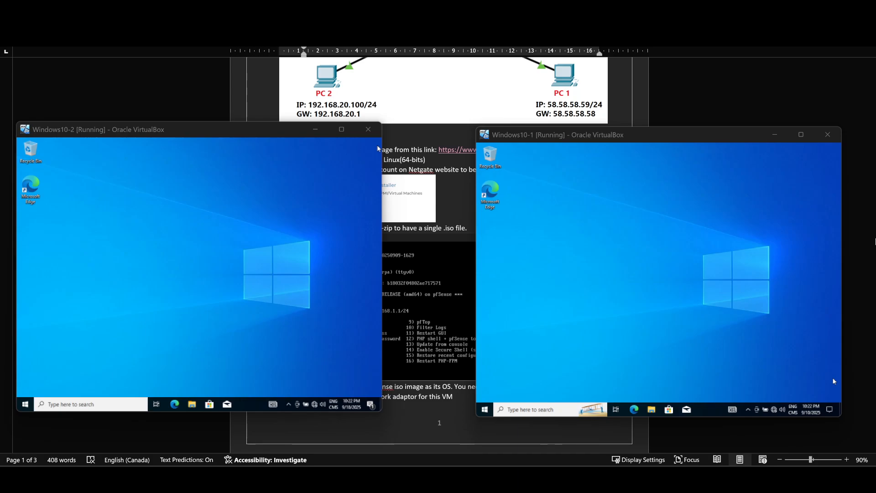
click(774, 410)
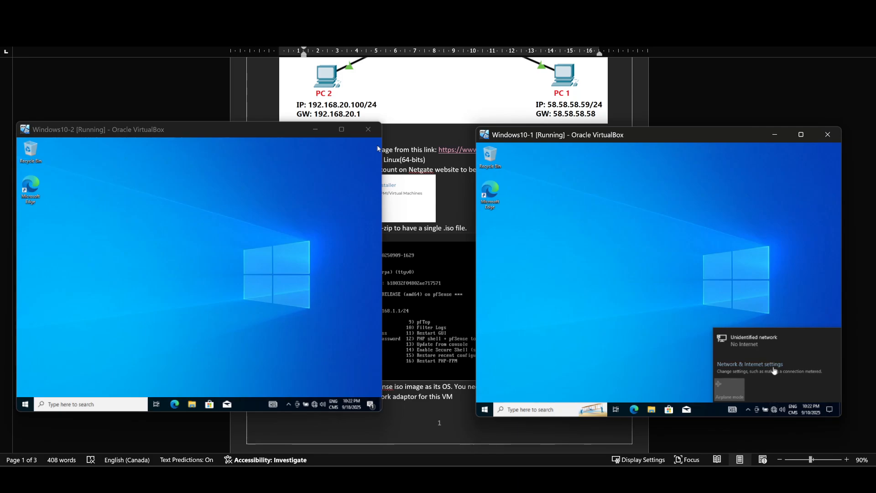
click(774, 368)
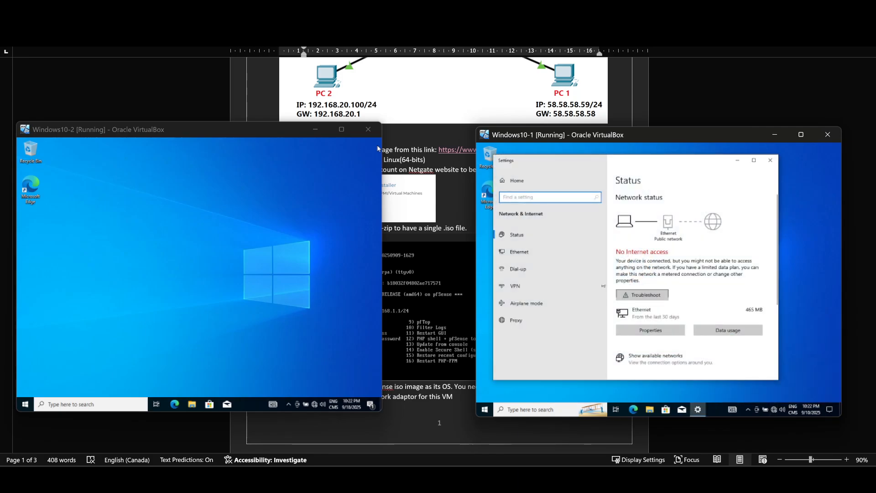
click(529, 252)
click(665, 249)
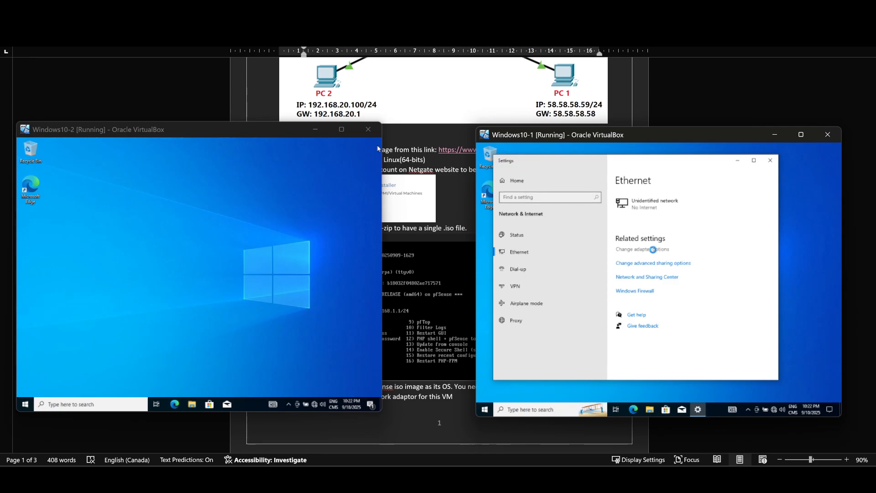
double_click(551, 224)
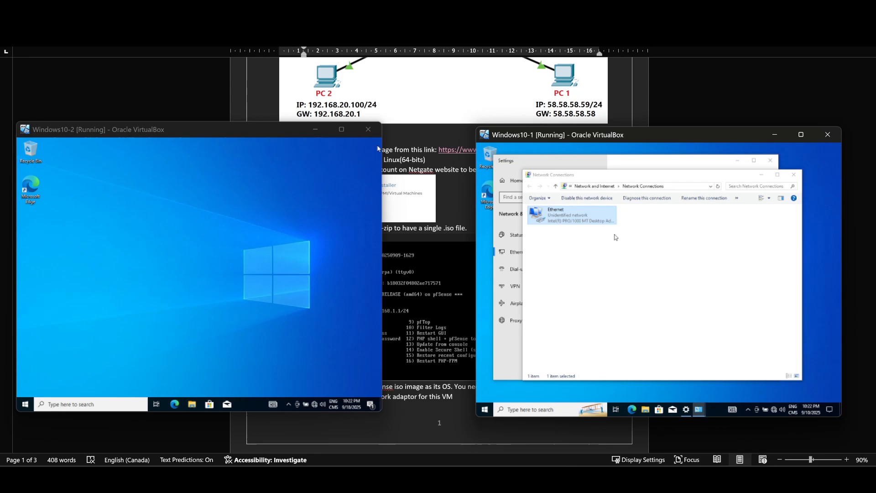
click(617, 334)
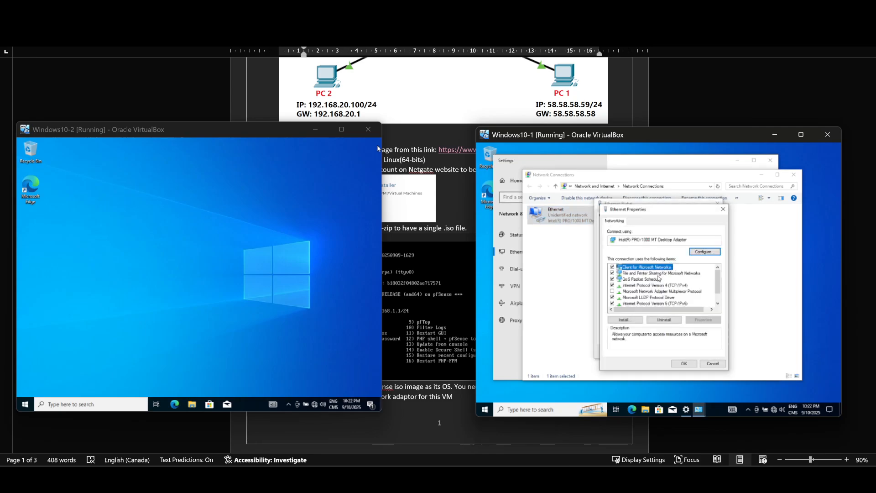
click(656, 286)
double_click(656, 286)
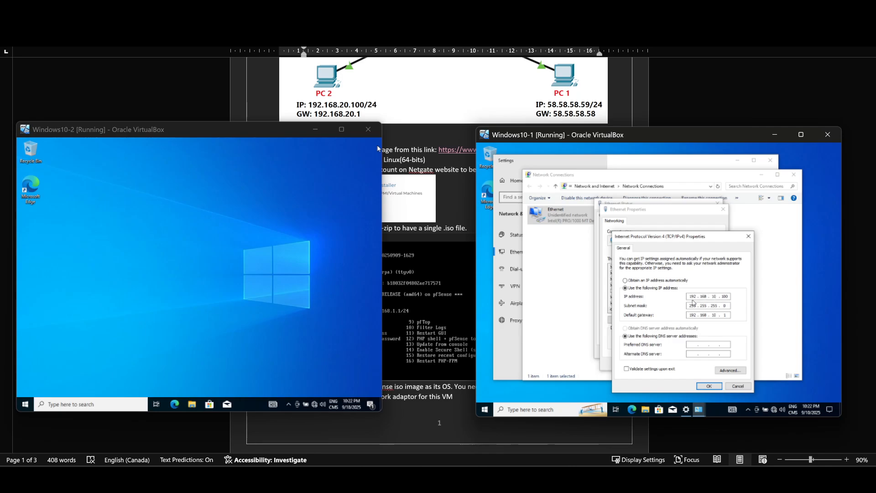
Clear the existing IP address, subnet mask and default gateway from the Windows10-1 adapter's IPv4 settings
double_click(691, 296)
click(729, 297)
key(BackSpace)
key(BackSpace)
key(BackSpace)
key(BackSpace)
key(BackSpace)
key(BackSpace)
key(BackSpace)
key(BackSpace)
click(729, 306)
key(BackSpace)
key(BackSpace)
key(BackSpace)
key(BackSpace)
key(BackSpace)
key(BackSpace)
key(BackSpace)
key(BackSpace)
key(BackSpace)
key(BackSpace)
click(725, 314)
key(BackSpace)
key(BackSpace)
key(BackSpace)
key(BackSpace)
key(BackSpace)
key(BackSpace)
key(BackSpace)
key(BackSpace)
key(BackSpace)
Set the Windows10-1 adapter's static IP address to 58.58.58.59 and advance to its subnet mask
click(693, 297)
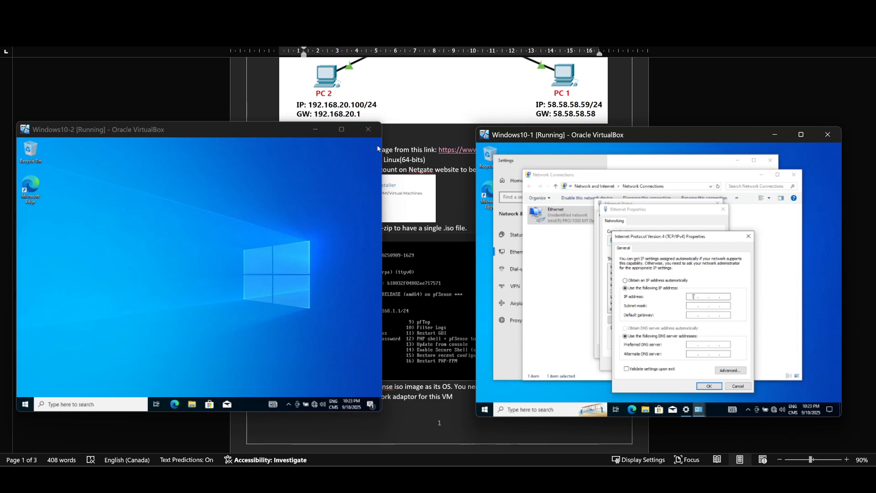
text(58 . . .)
key(period)
text(58 . 58 . 59)
key(Tab)
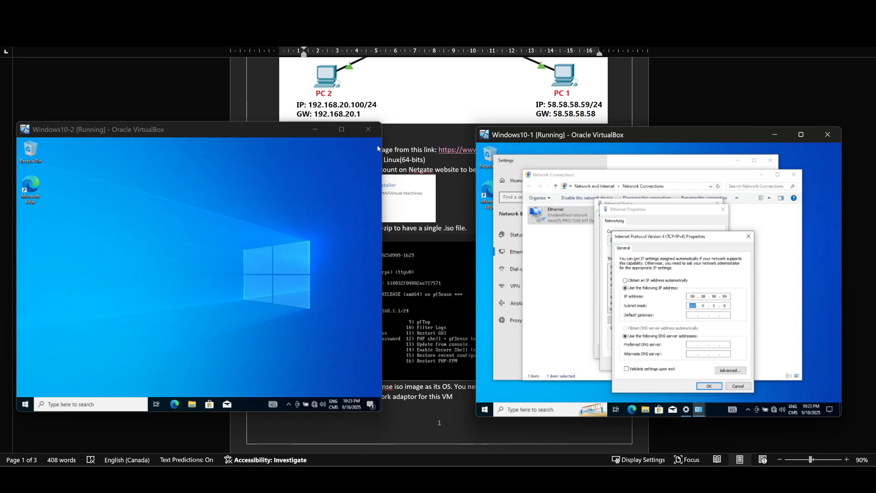
Set the Windows10-1 adapter's subnet mask to 255.255.255.0 and default gateway to 58.58.58.58, and apply the settings
text(255 . )
text(255 . )
text(255)
text(58 )
text(. 58 . 58 . )
text(58)
click(708, 385)
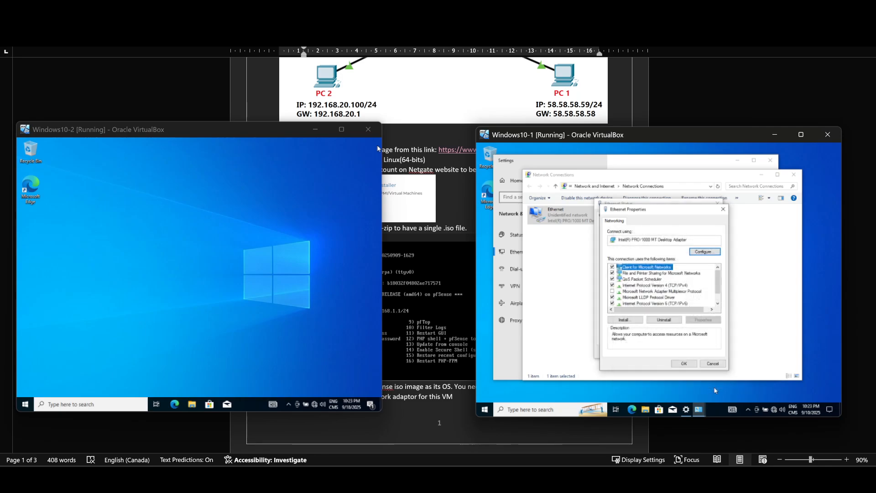
click(684, 363)
click(708, 353)
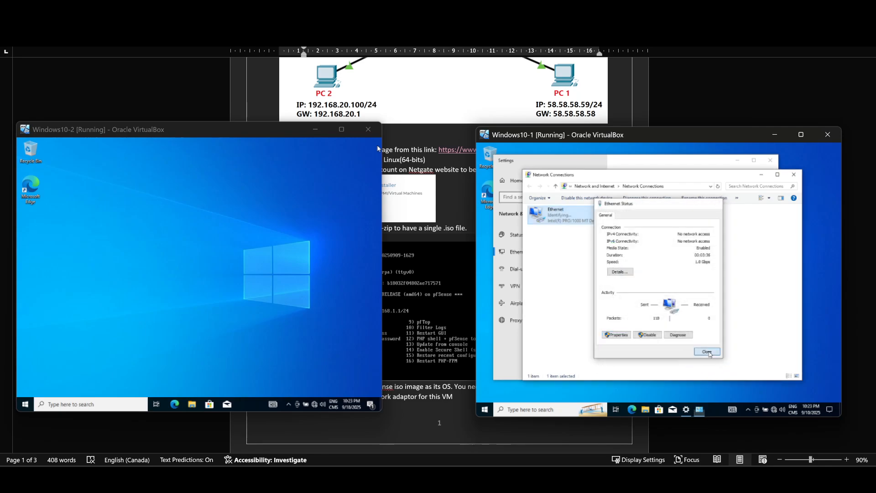
In the Windows10-2 virtual machine, open the Ethernet adapter's Internet Protocol Version 4 properties and choose manual IP addressing
click(315, 405)
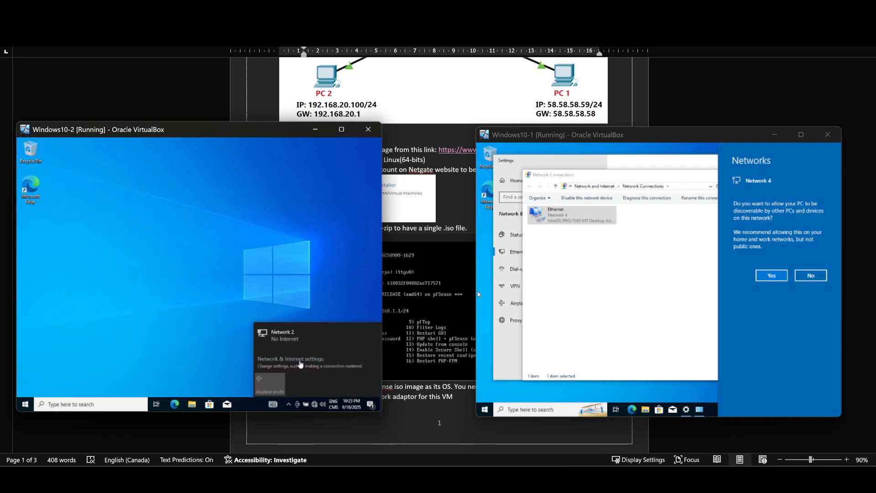
click(301, 360)
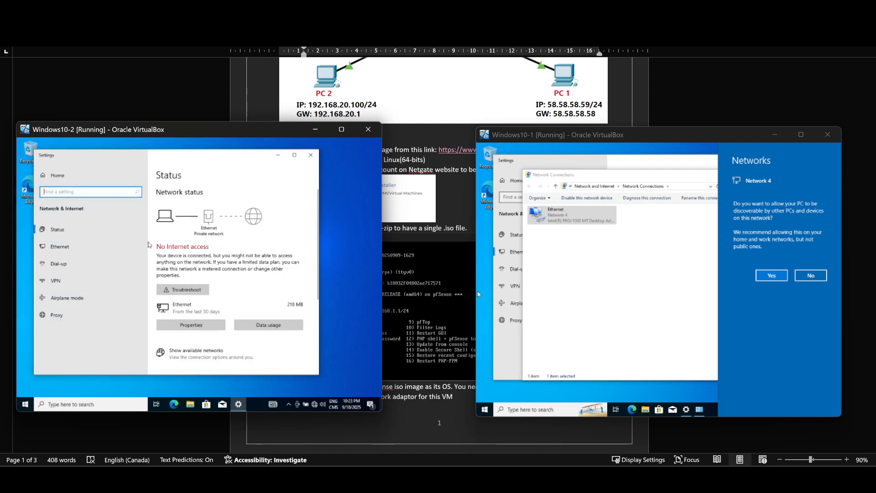
click(62, 247)
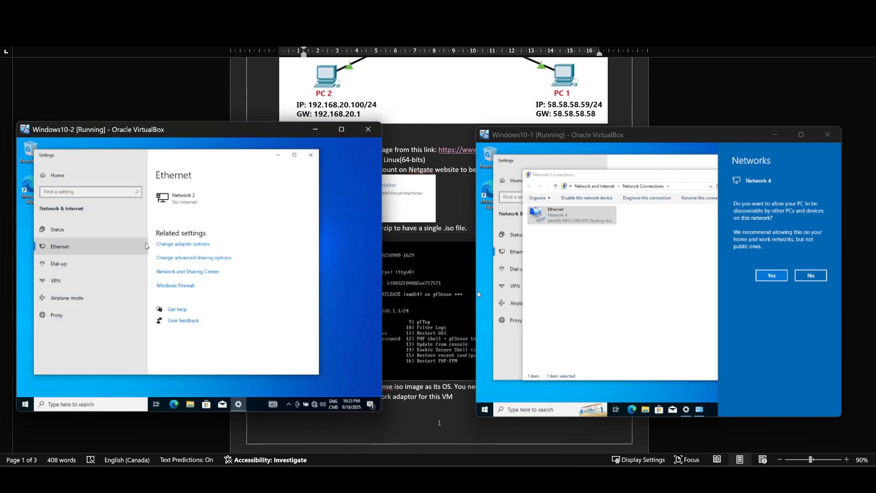
click(159, 245)
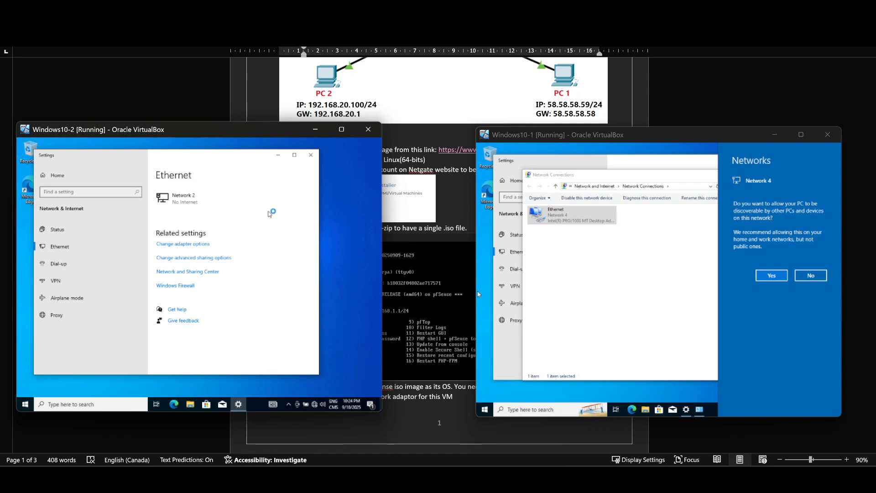
click(109, 216)
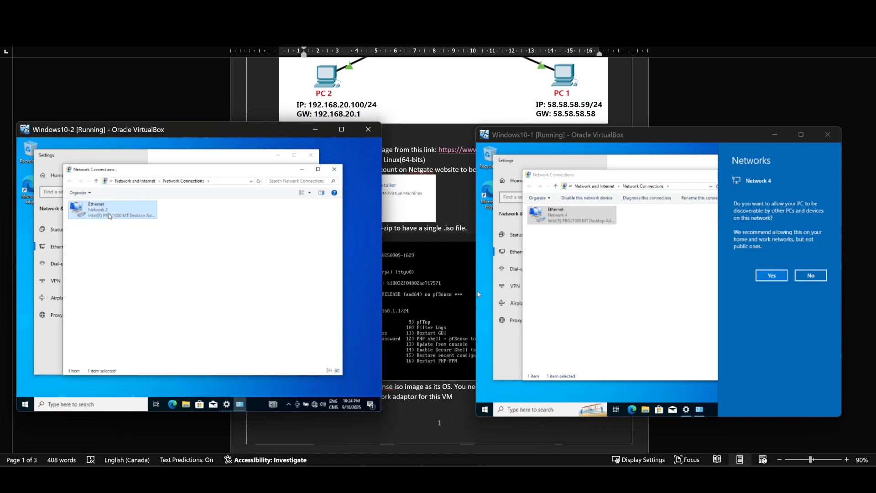
double_click(110, 216)
click(158, 330)
double_click(205, 280)
click(210, 276)
click(206, 283)
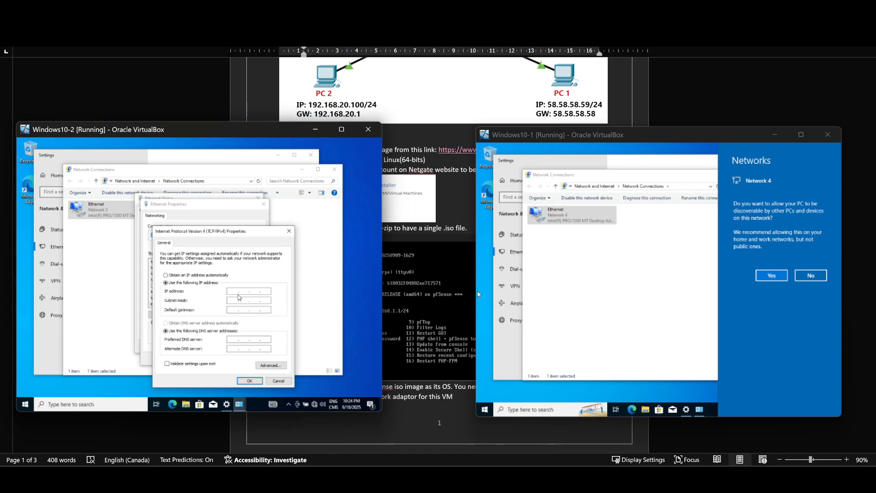
Set the Windows10-2 adapter's static IP address to 192.168.20.100 with subnet mask 255.255.255.0
text(192)
key(BackSpace)
key(BackSpace)
text(168 . 20 . 100)
key(Tab)
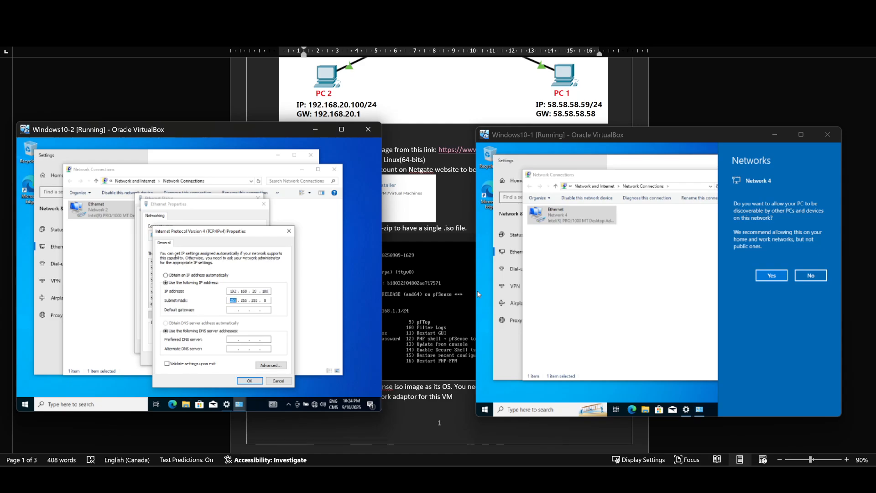
Set the Windows10-2 adapter's default gateway to 192.168.20.1, apply the settings and close the adapter's dialogs
key(Tab)
text(192 . 168 . 20 . 1)
click(249, 380)
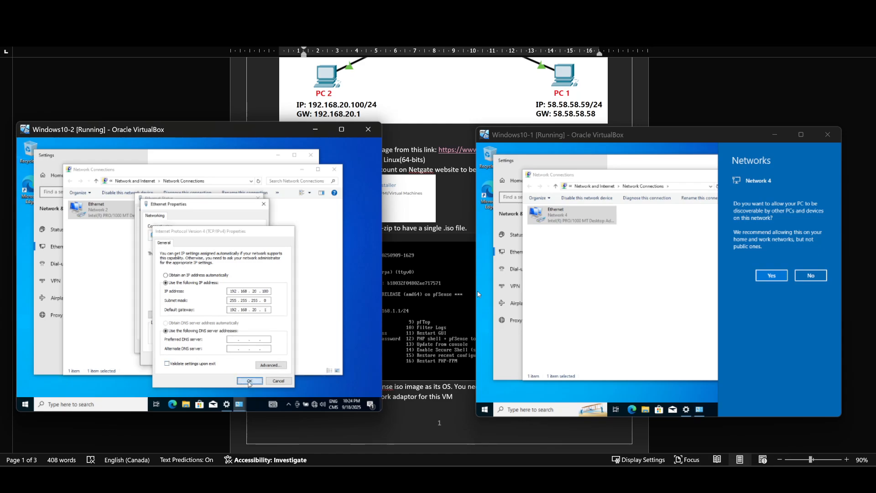
click(233, 358)
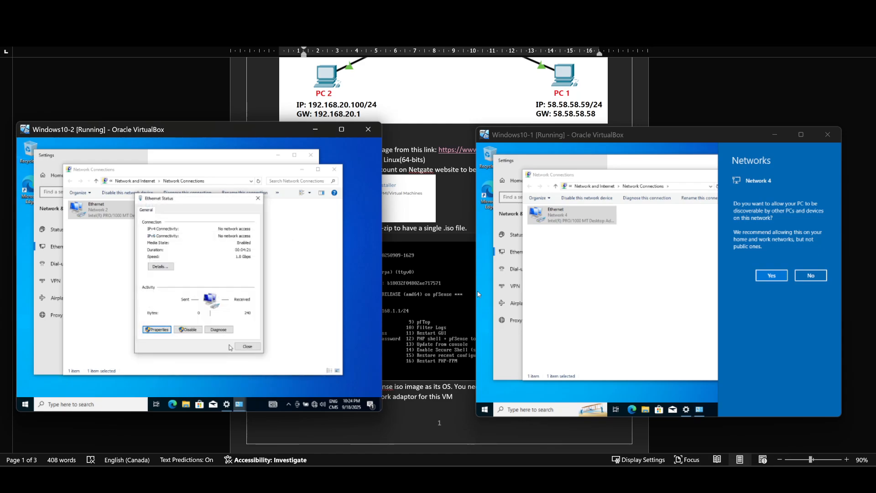
click(246, 347)
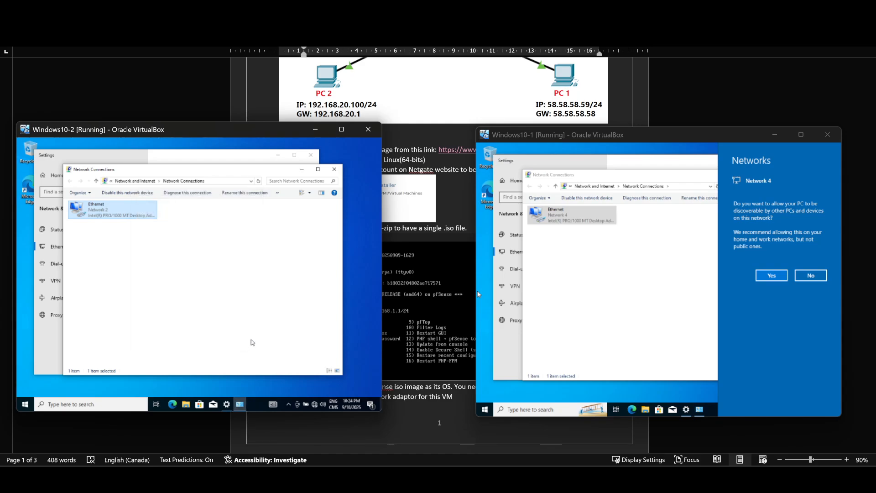
Allow Windows10-1 to be discoverable on its network and open a Command Prompt in both Windows virtual machines
click(770, 279)
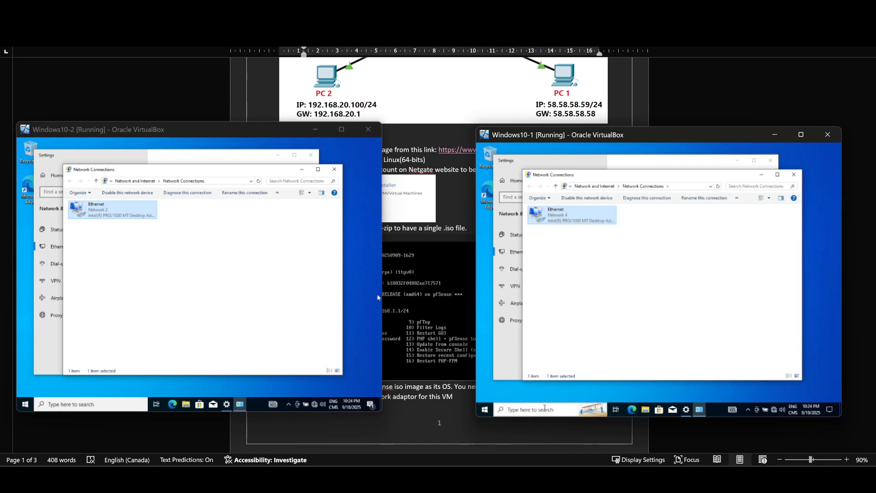
click(541, 409)
text(cmd)
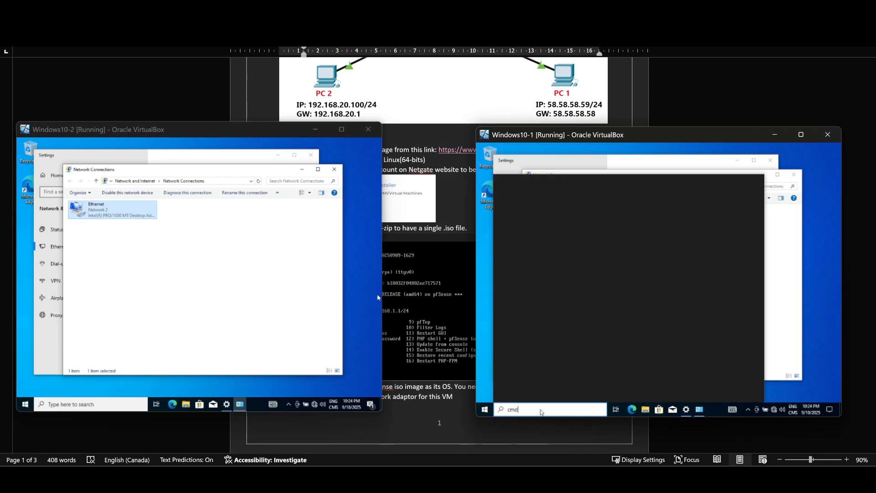
key(Return)
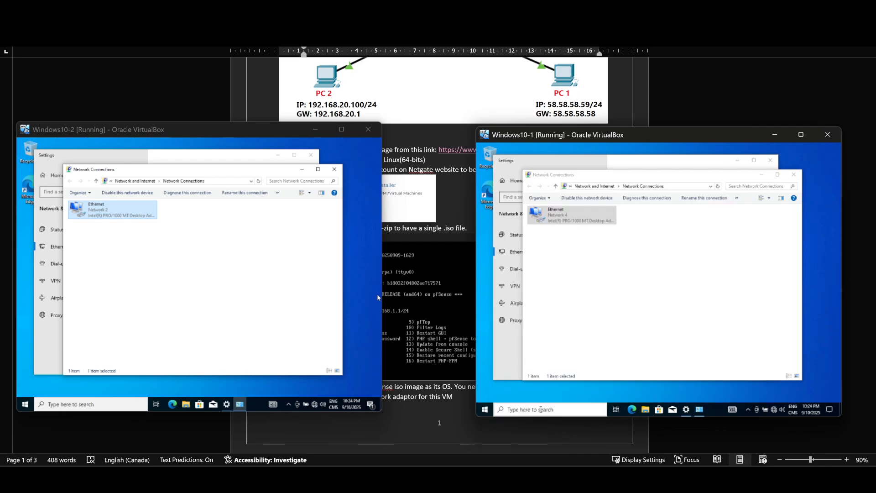
click(112, 406)
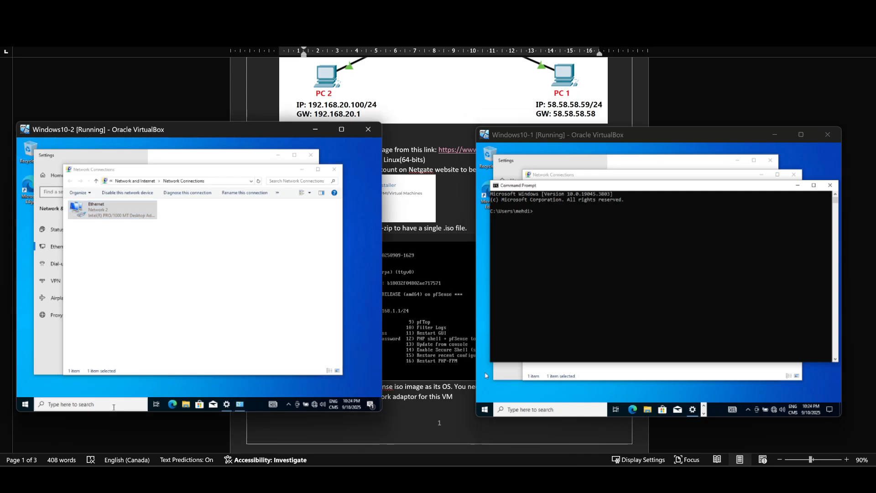
text(cmd)
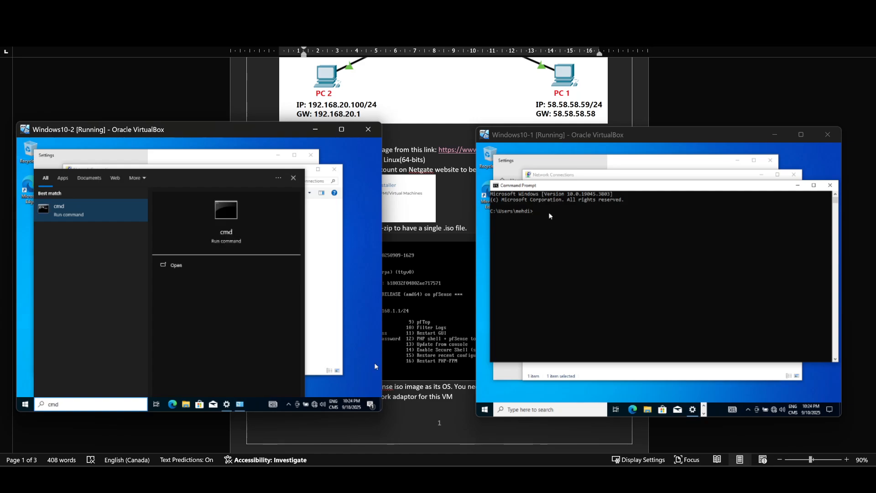
key(Return)
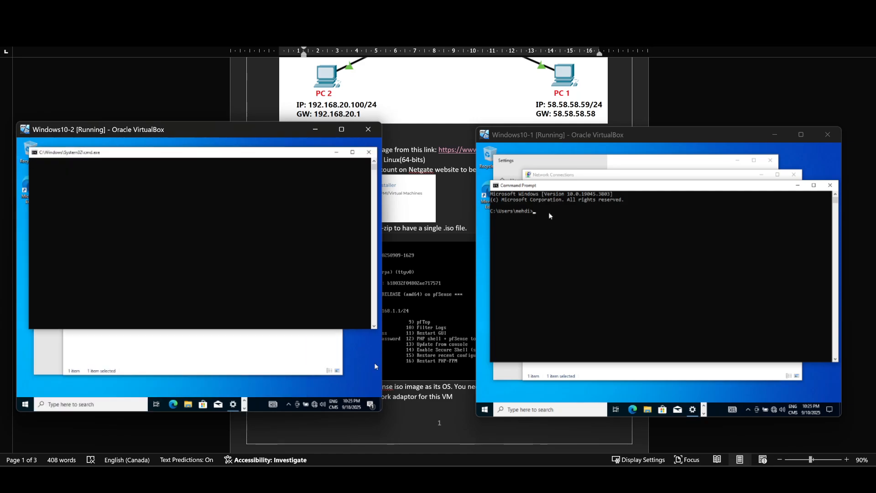
Run ipconfig in the Windows10-2 Command Prompt to check its IP configuration
text(ip)
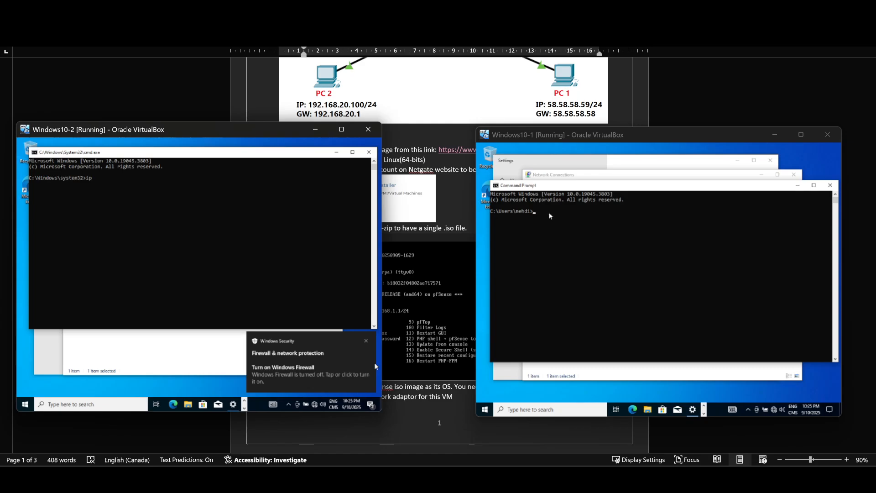
text(config)
key(Return)
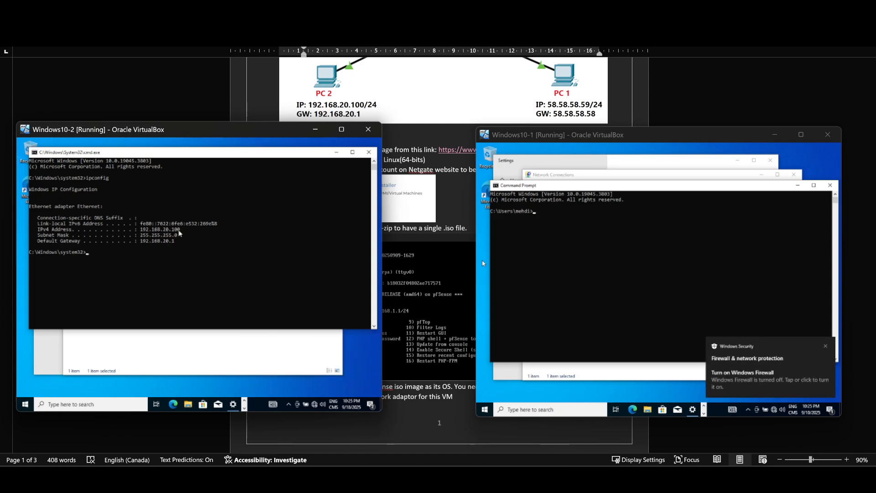
Run ipconfig in the Windows10-1 Command Prompt to check its IP configuration
click(554, 217)
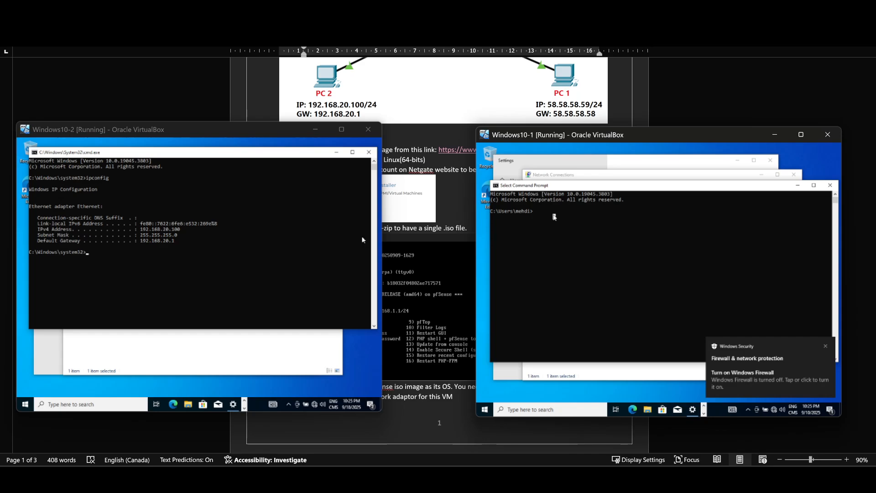
text(ipconfig)
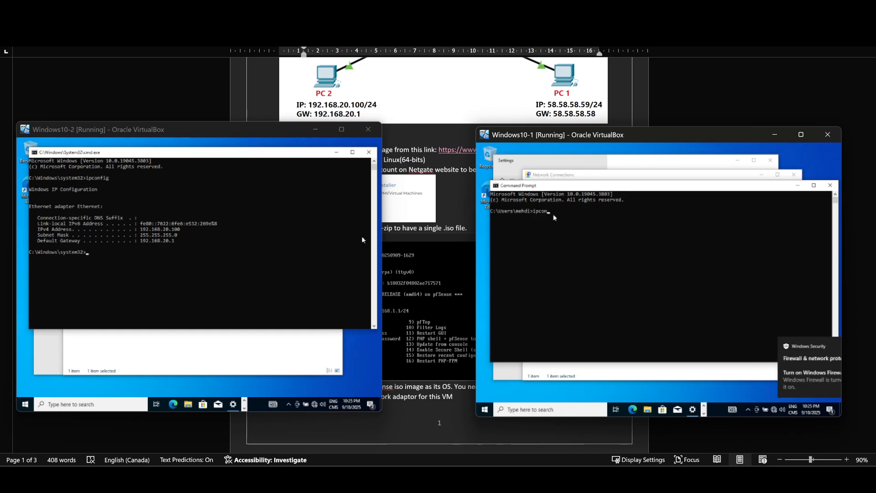
key(BackSpace)
key(BackSpace)
text(fig)
key(Return)
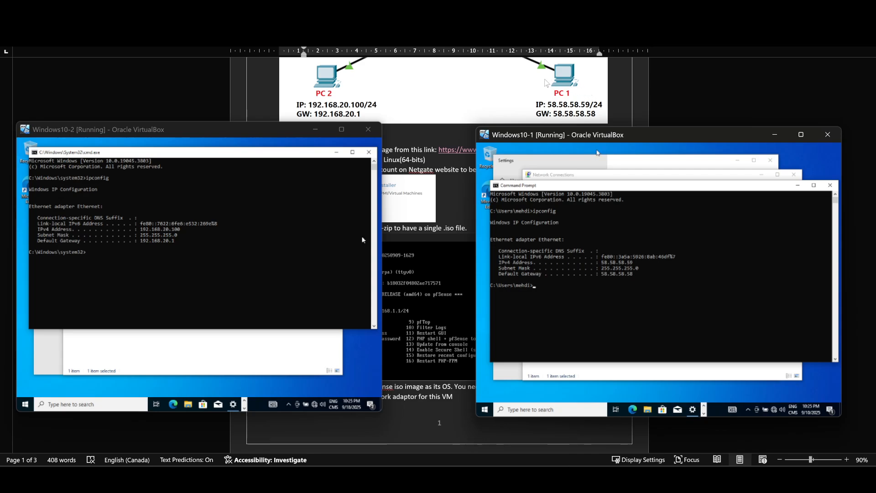
Compare the lab diagram's internal networks with the network adapter details of Windows10-1 and Windows10-2 in VirtualBox Manager
scroll(561, 96, up, 3)
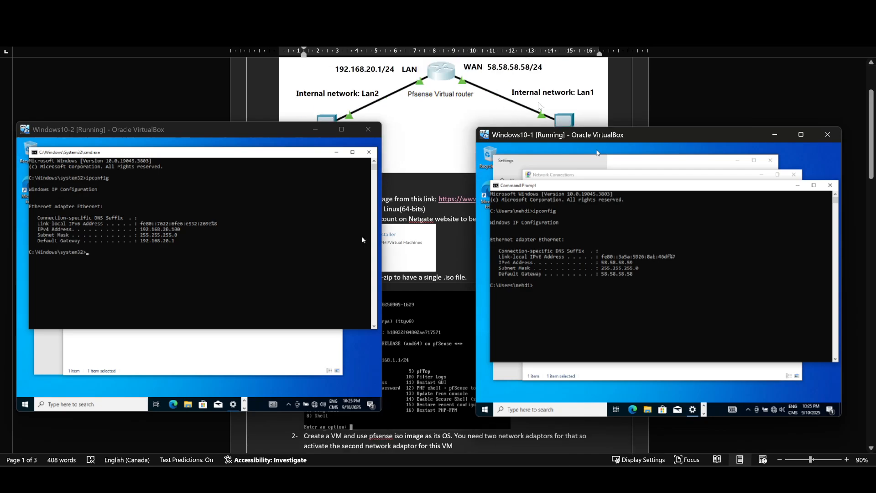
scroll(545, 98, down, 1)
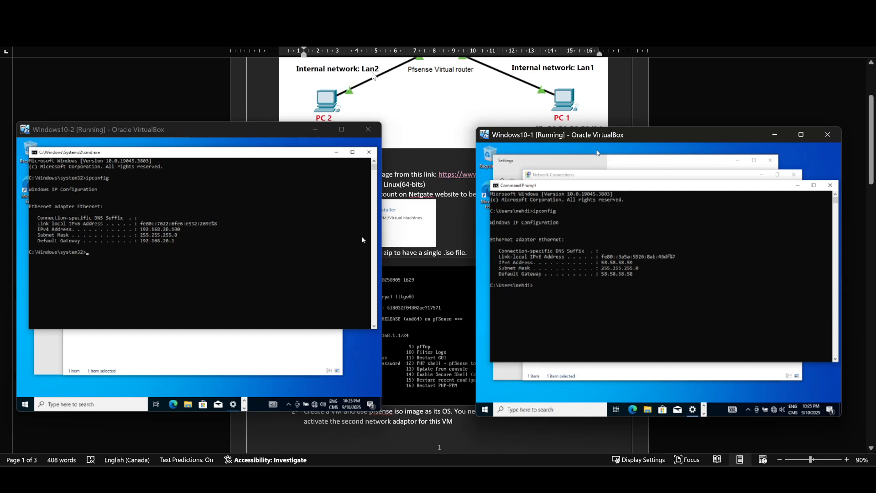
click(586, 478)
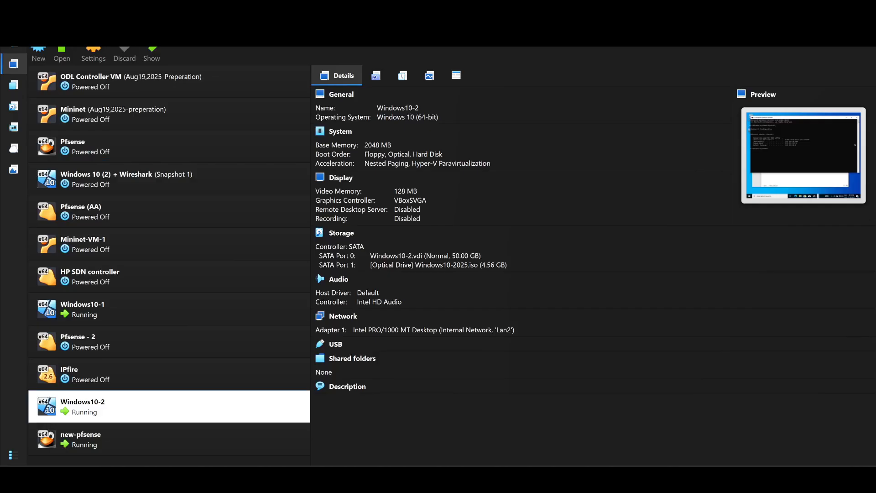
click(107, 310)
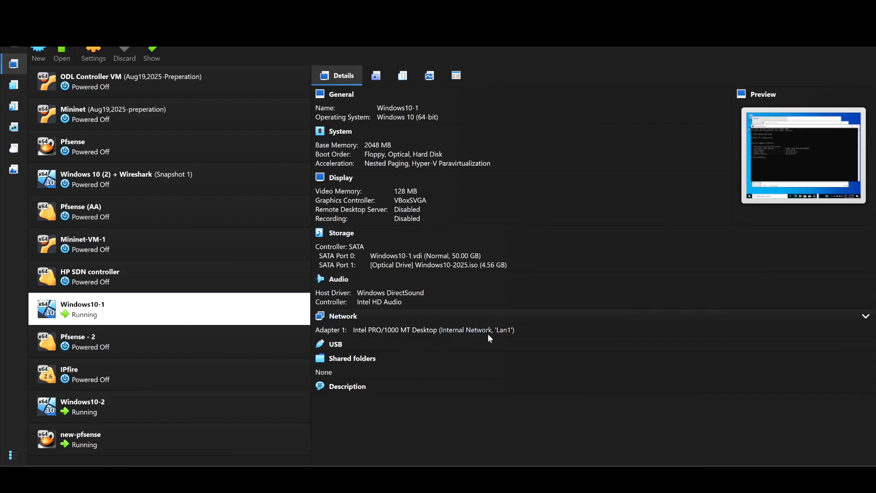
click(133, 411)
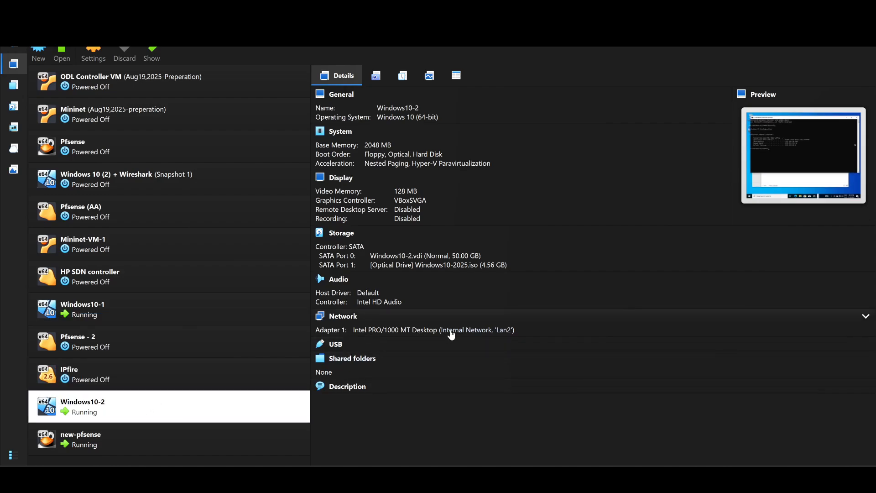
Switch back to Pfsense lab.docx in Word and bring the Windows10-1 and Windows10-2 virtual machine windows in front of it
mouse_move(611, 484)
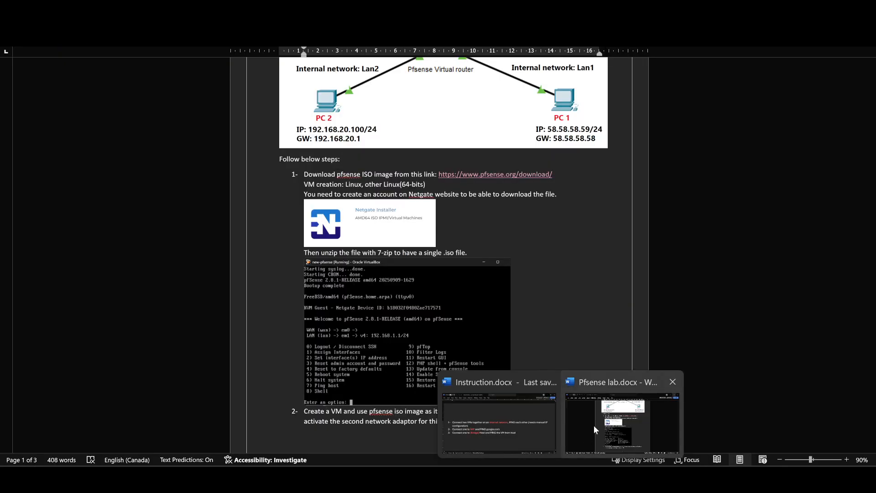
click(593, 425)
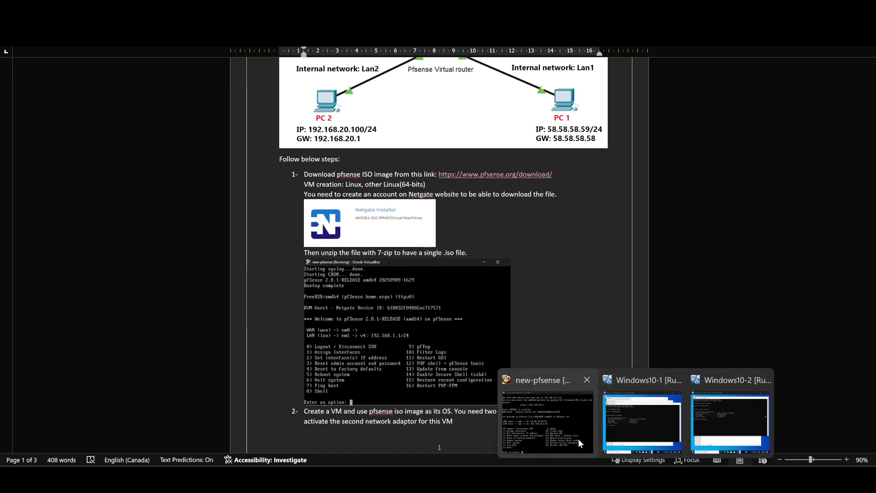
click(637, 434)
mouse_move(634, 476)
click(727, 428)
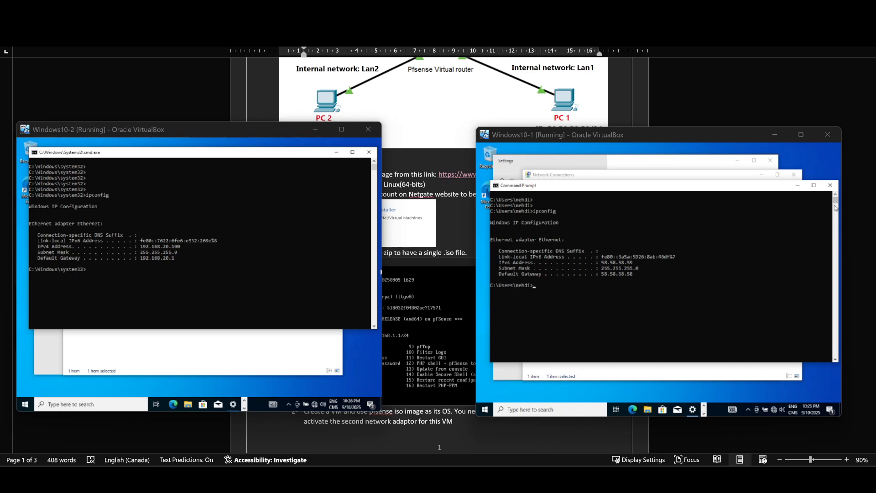
Move both virtual machine windows below the lab document's network diagram and activate the Windows10-2 Command Prompt
scroll(326, 117, up, 1)
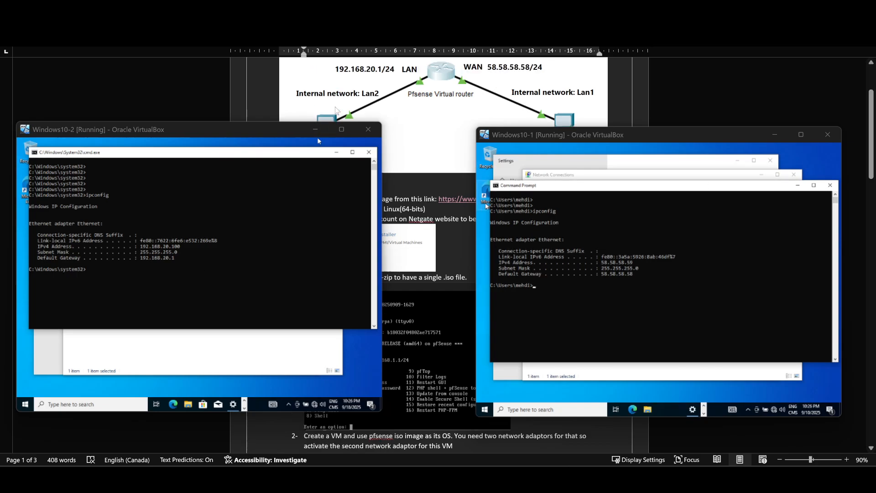
drag(281, 132, 304, 174)
drag(653, 139, 643, 178)
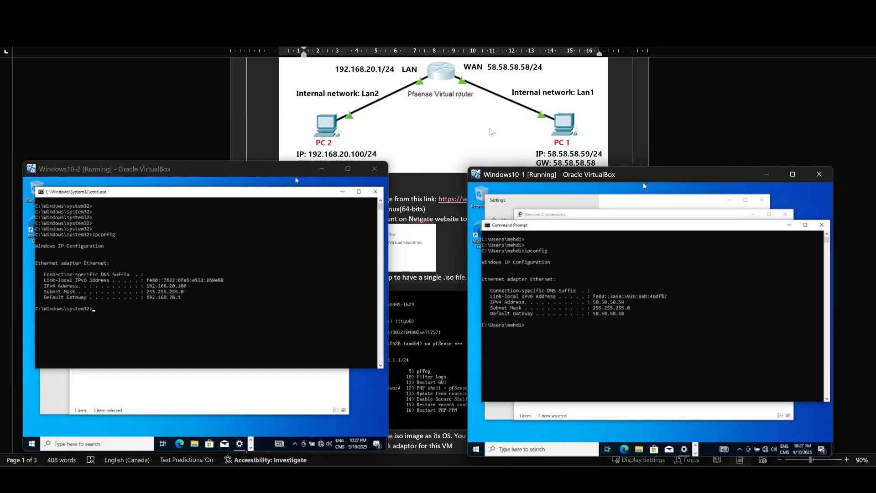
scroll(484, 131, down, 1)
scroll(483, 130, up, 1)
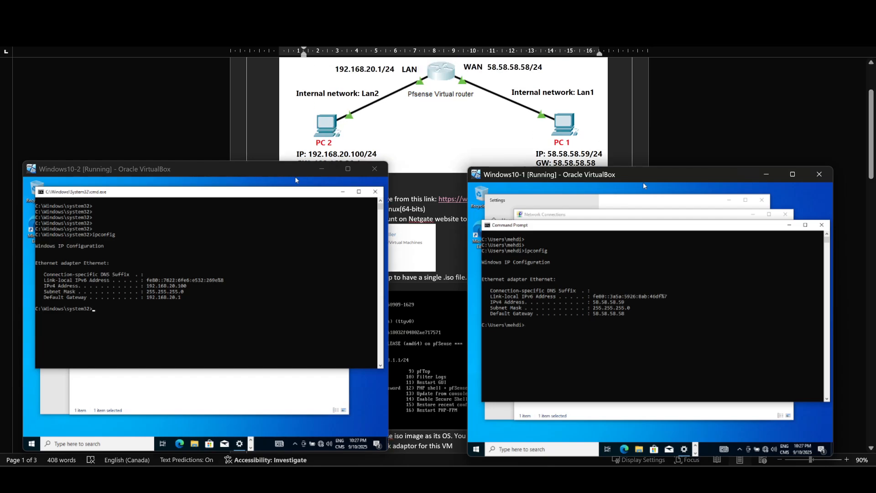
click(122, 303)
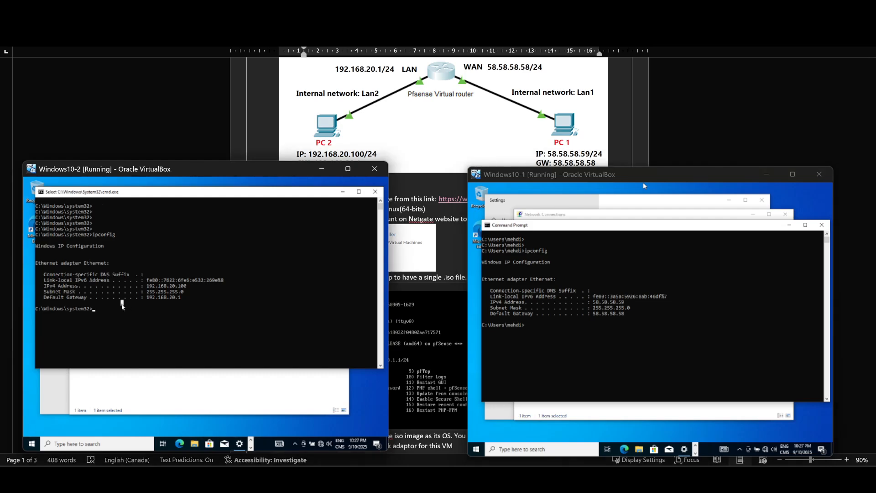
Ping 58.58.58.59 from the Windows10-2 Command Prompt
text(ping 58.58.58.59)
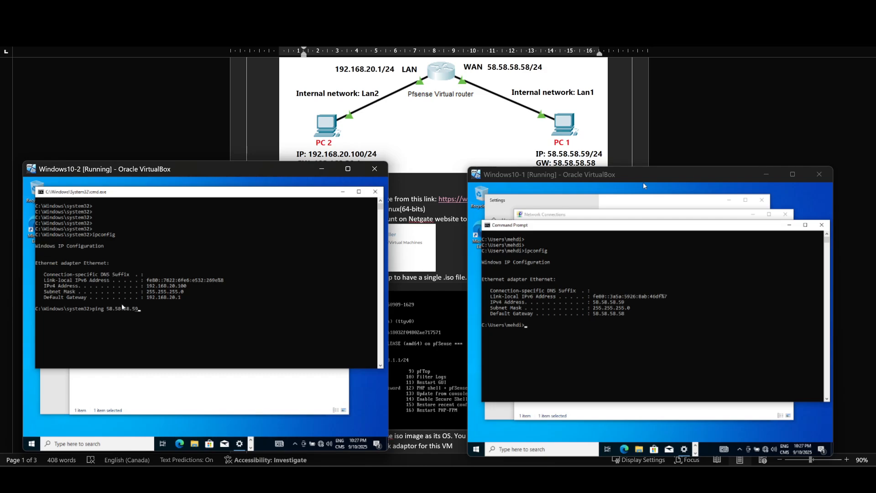
key(Return)
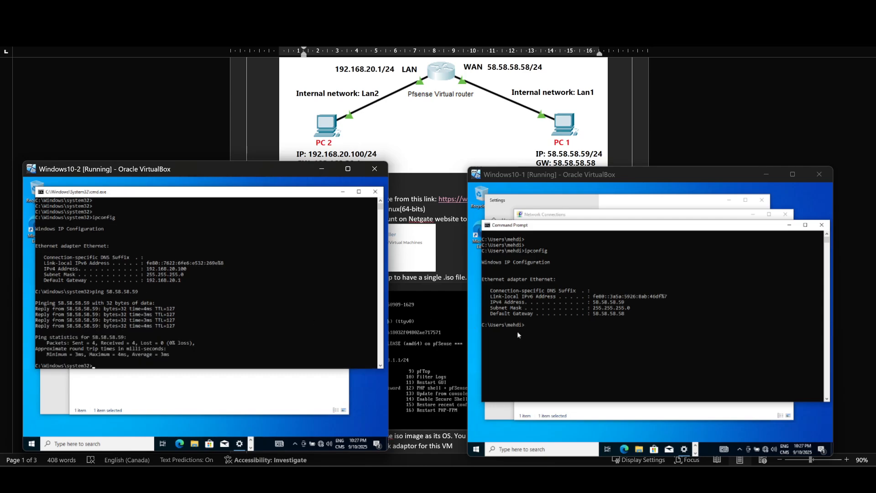
Ping 192.168.20.100 from the Windows10-1 Command Prompt
click(540, 324)
text(pin)
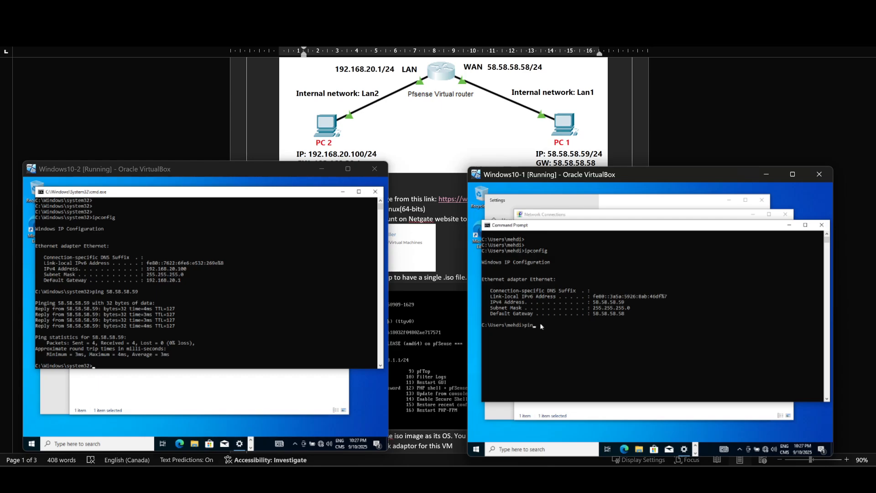
text(g 192.168.20.100)
key(Return)
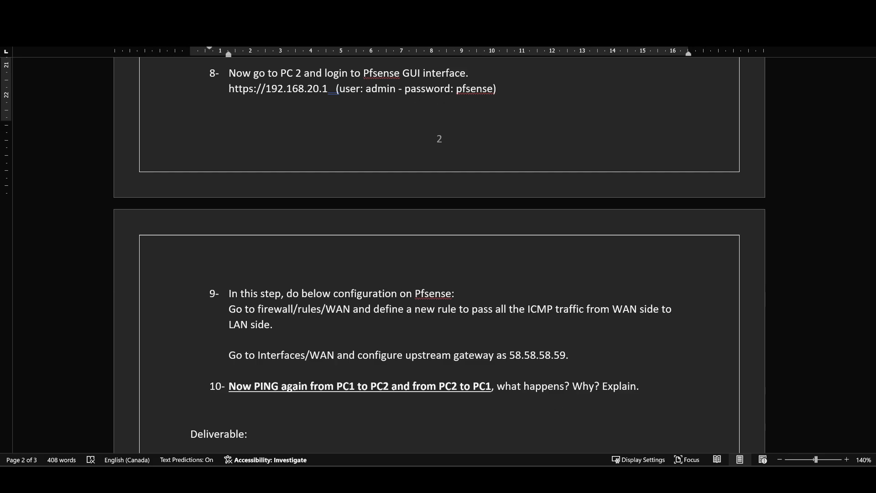
Bring the Windows10-1 and Windows10-2 virtual machine windows in front of the lab document
mouse_move(611, 478)
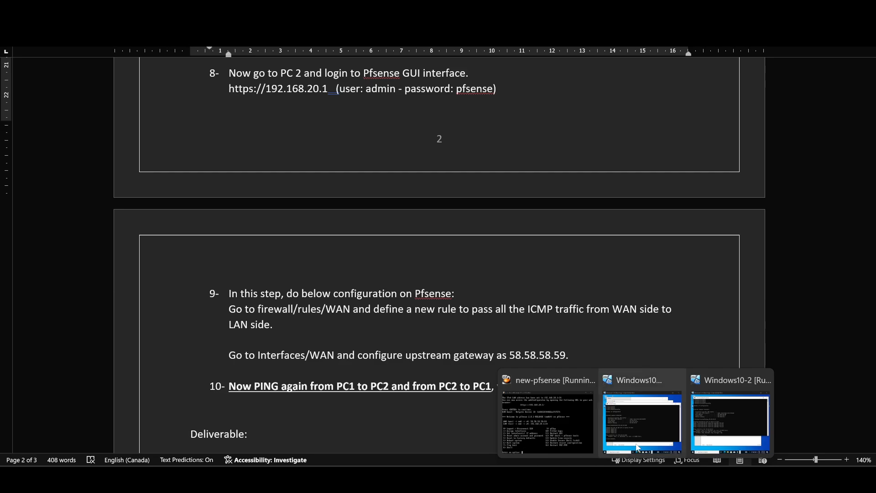
click(638, 450)
click(645, 425)
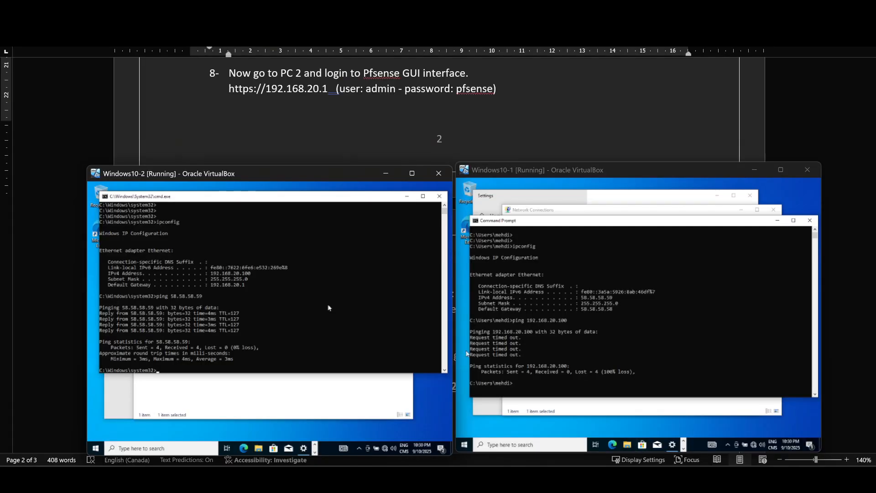
Start Microsoft Edge in Windows10-2 and complete its first-run setup without signing in
click(243, 363)
click(243, 448)
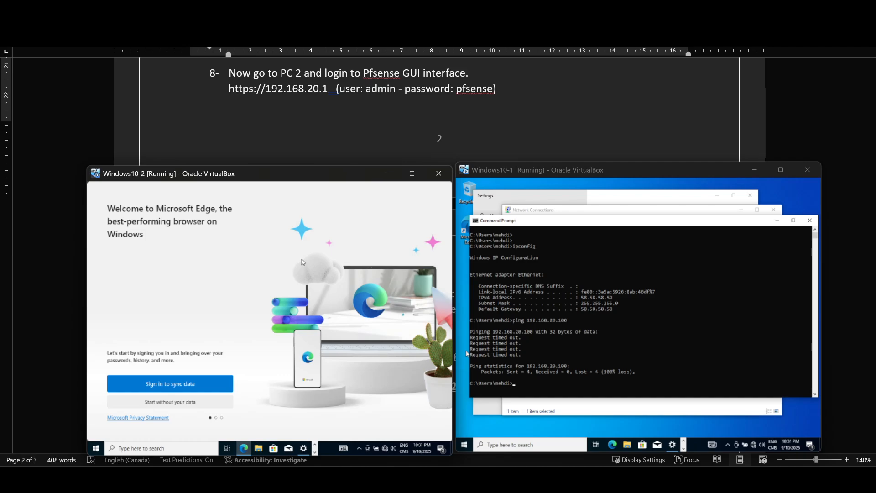
click(172, 403)
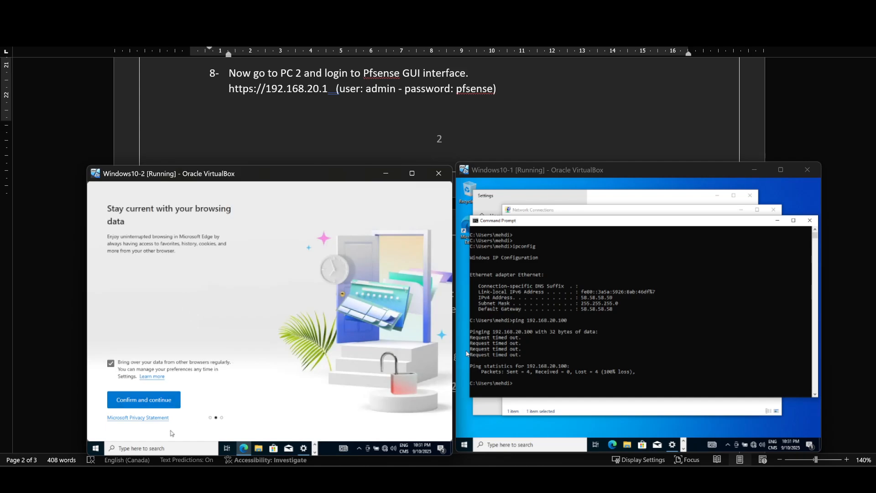
click(160, 401)
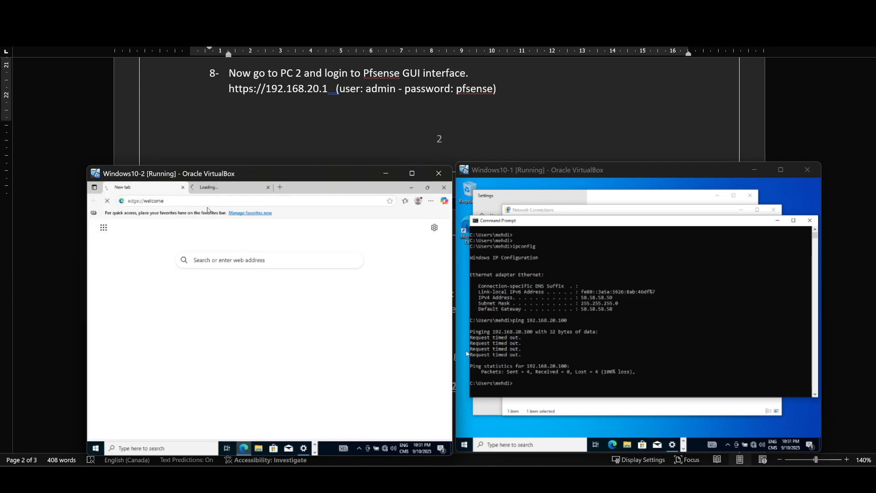
Load the pfSense web interface at 192.168.20.1 in Edge on Windows10-2 and proceed past the certificate warning
click(188, 201)
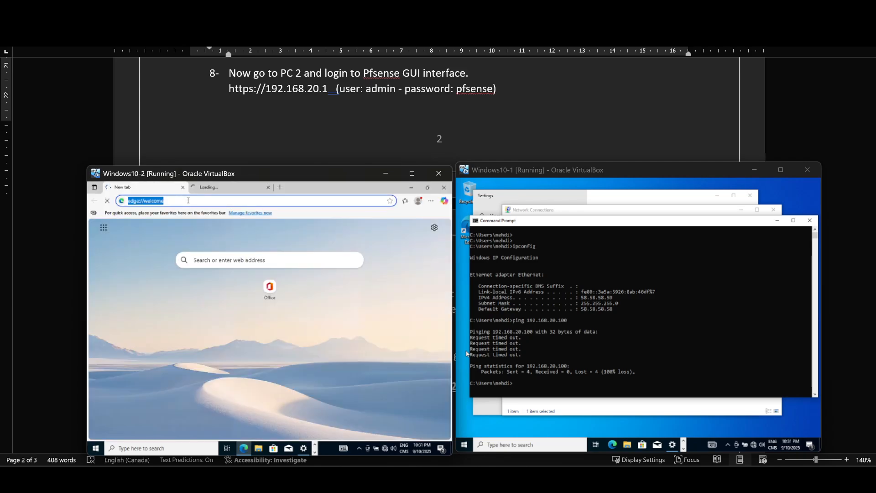
text(192.168.20.1)
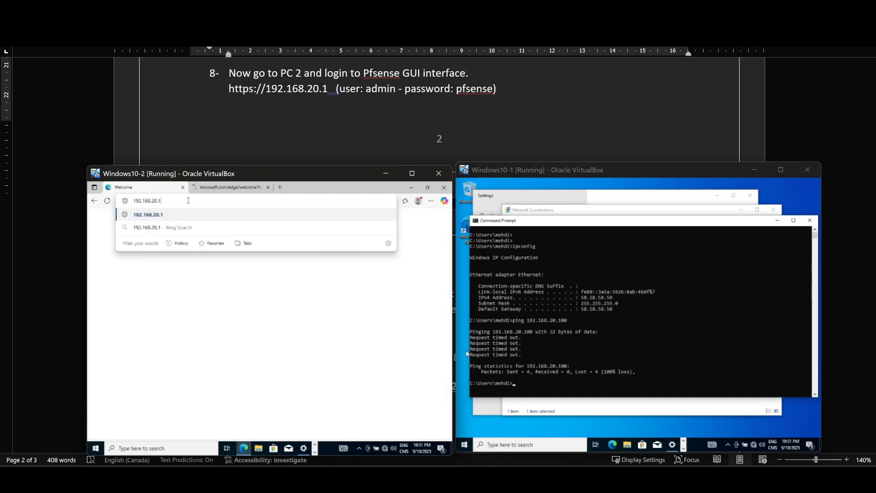
key(Return)
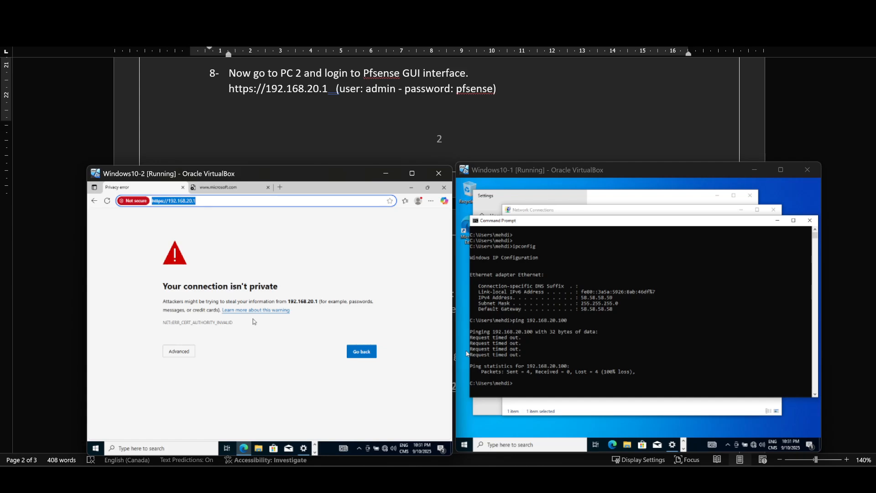
click(182, 352)
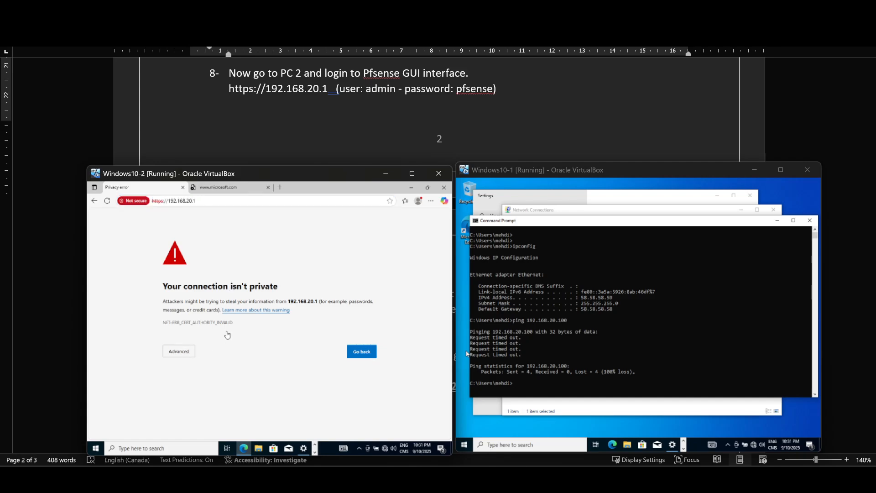
click(207, 408)
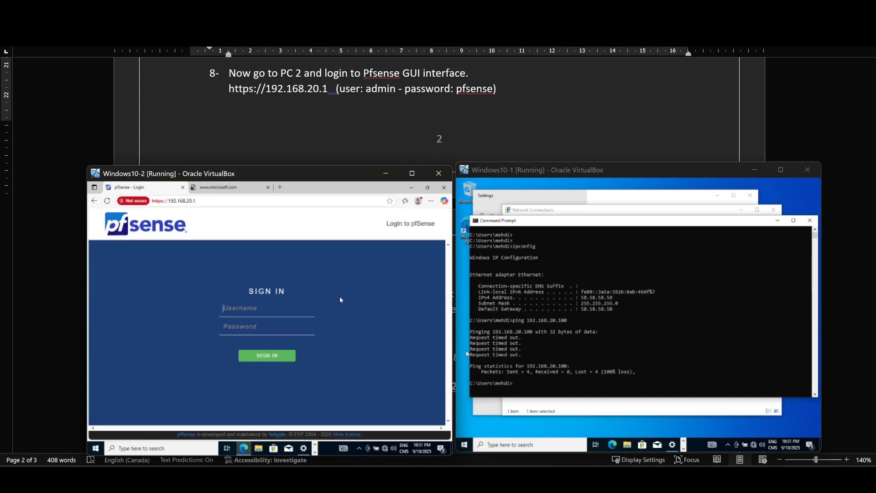
Sign in to pfSense as admin with the account password and save the login in the browser
click(306, 327)
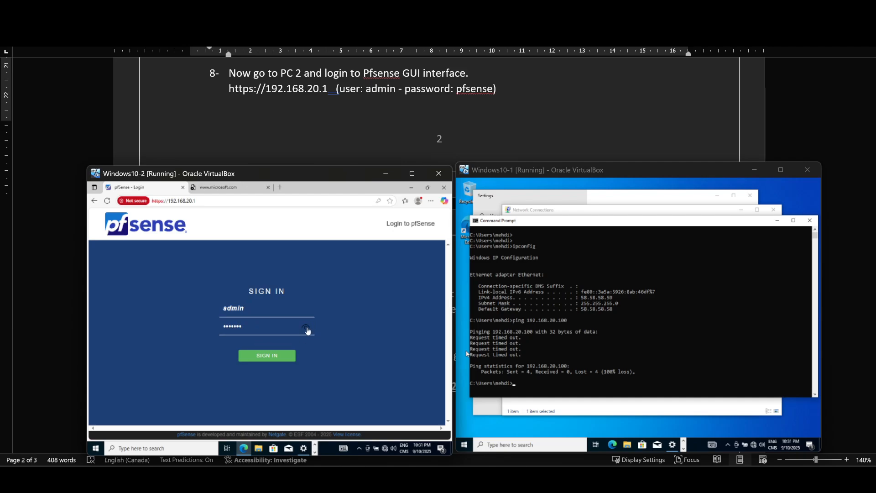
click(262, 356)
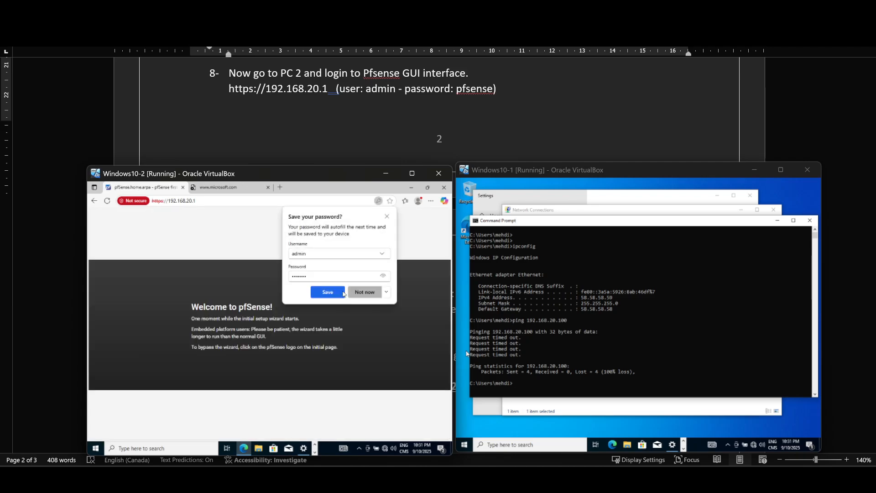
click(337, 293)
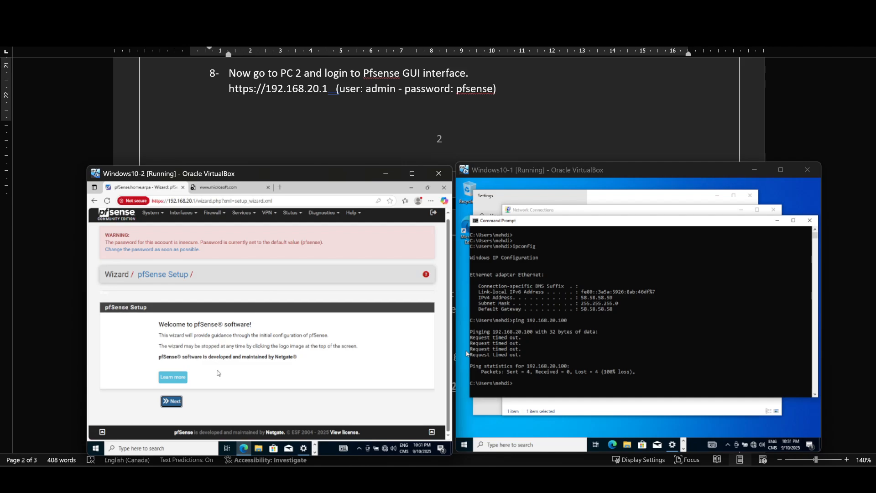
Open the pfSense firewall rules and start a new rule at the top of the LAN rule list
click(220, 217)
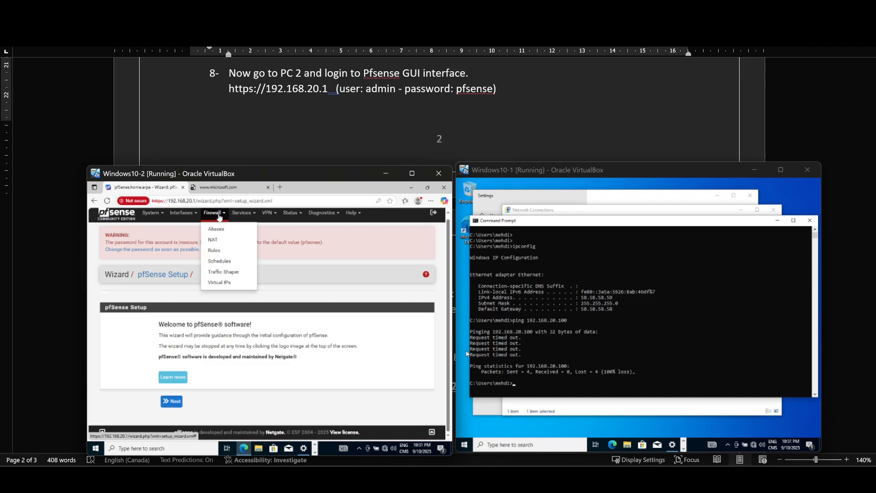
click(217, 251)
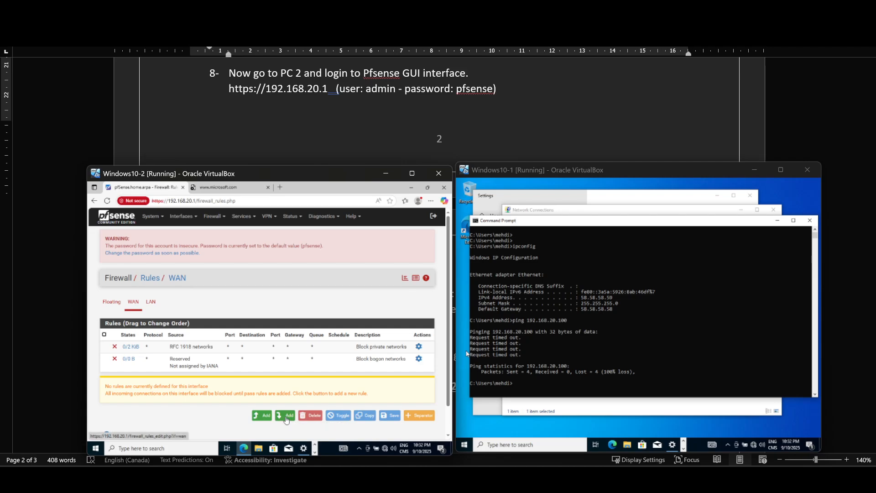
click(152, 302)
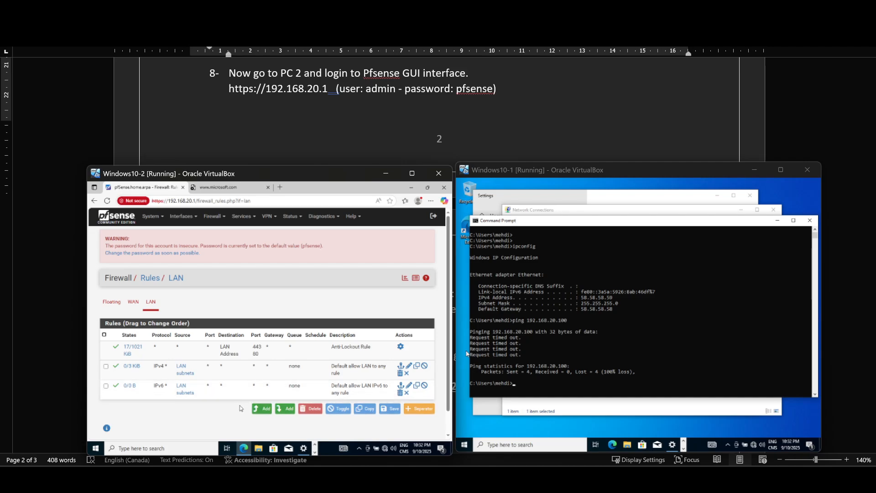
click(286, 412)
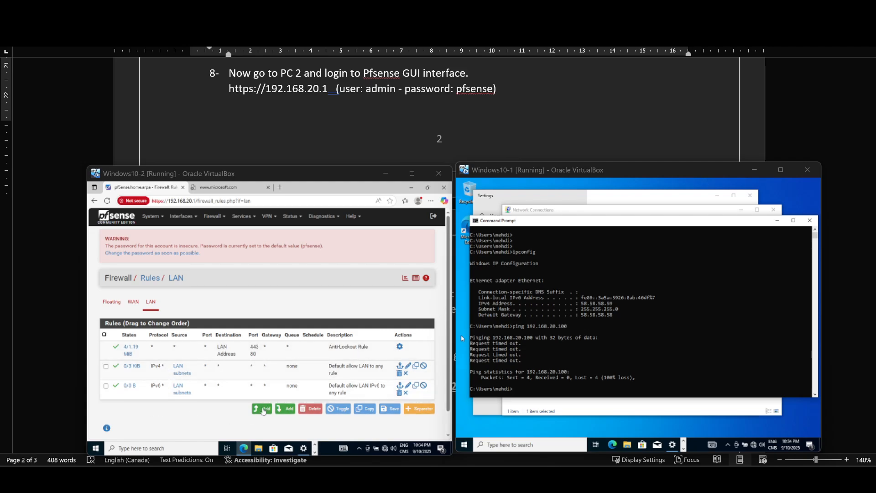
click(263, 409)
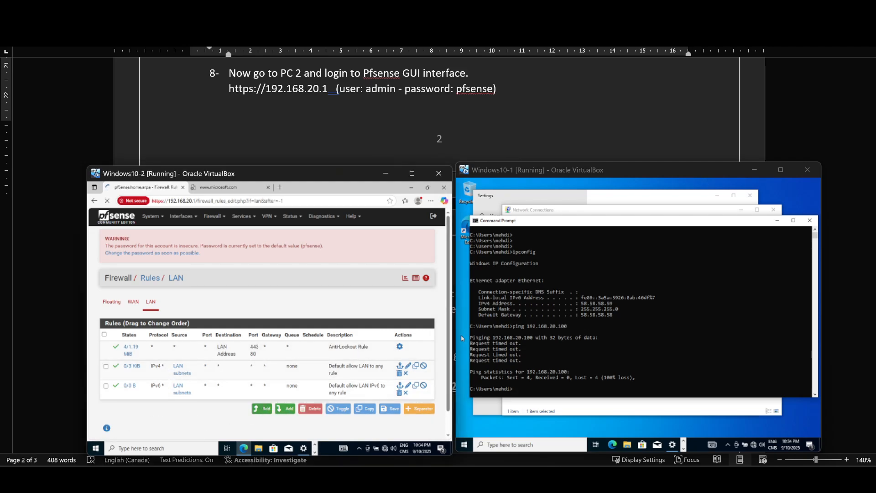
Set the new pass rule's interface to WAN and its protocol to ICMP
scroll(256, 273, down, 1)
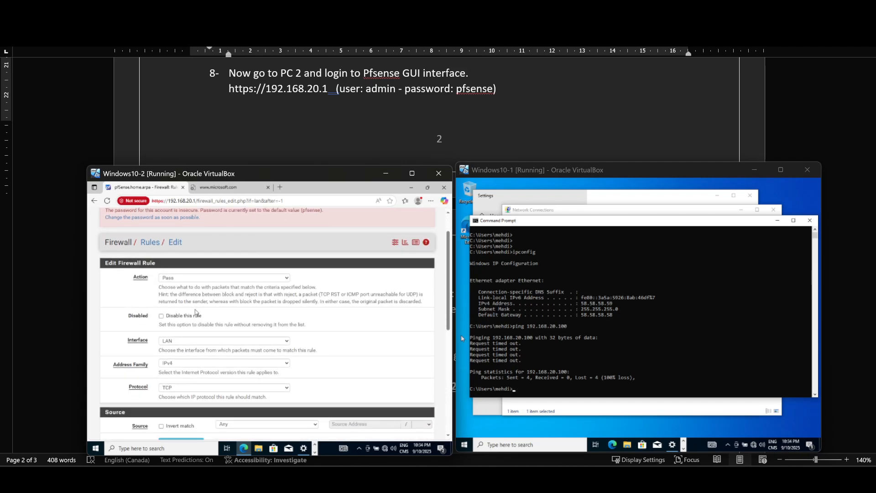
scroll(196, 312, down, 1)
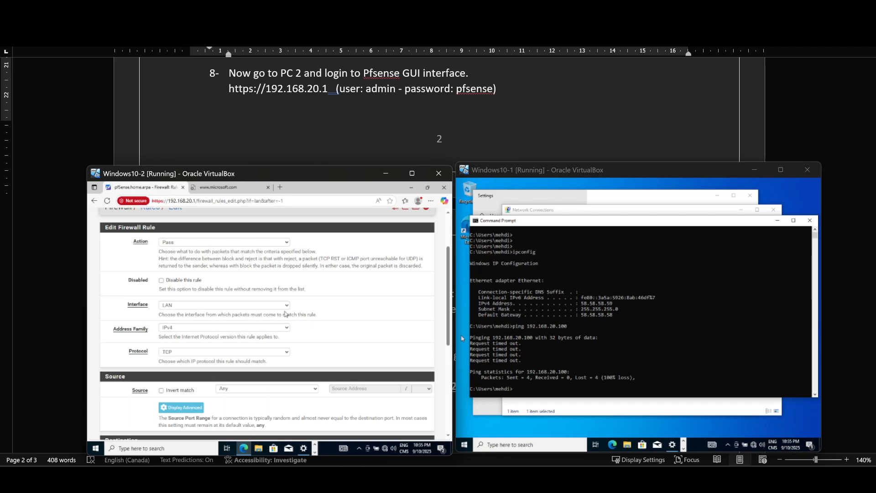
click(281, 305)
click(206, 306)
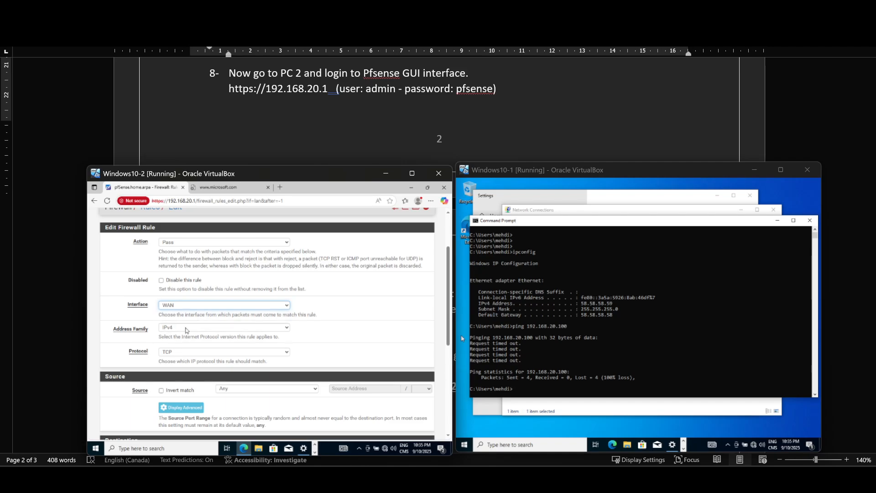
click(191, 352)
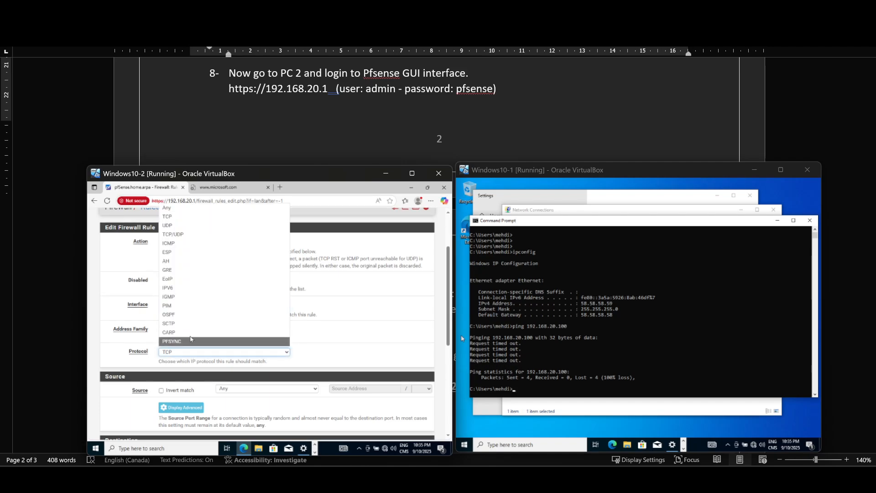
click(188, 297)
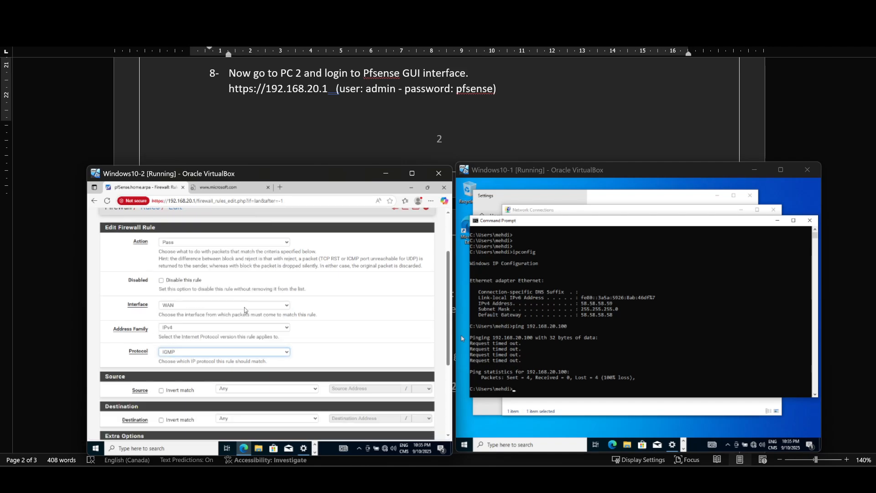
scroll(284, 328, down, 2)
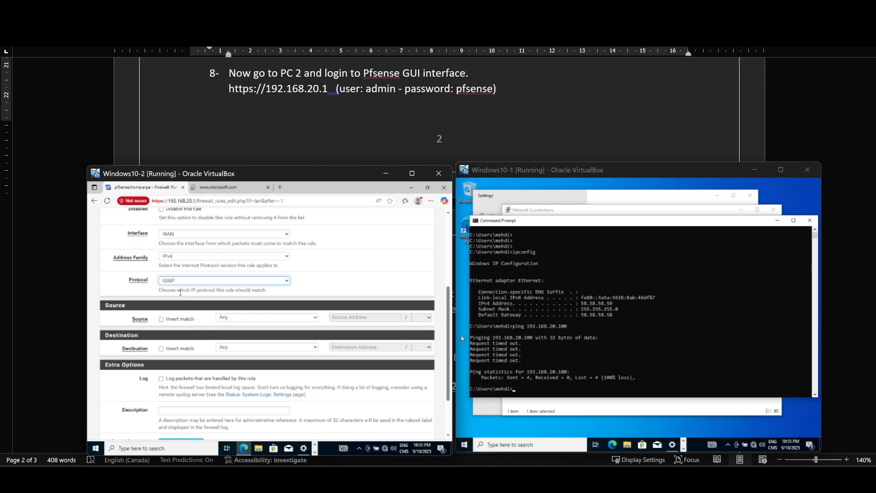
click(183, 282)
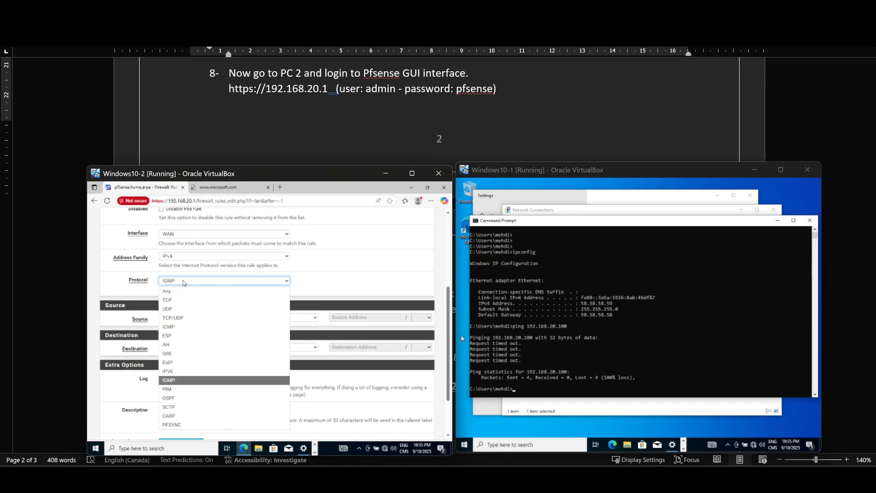
click(183, 326)
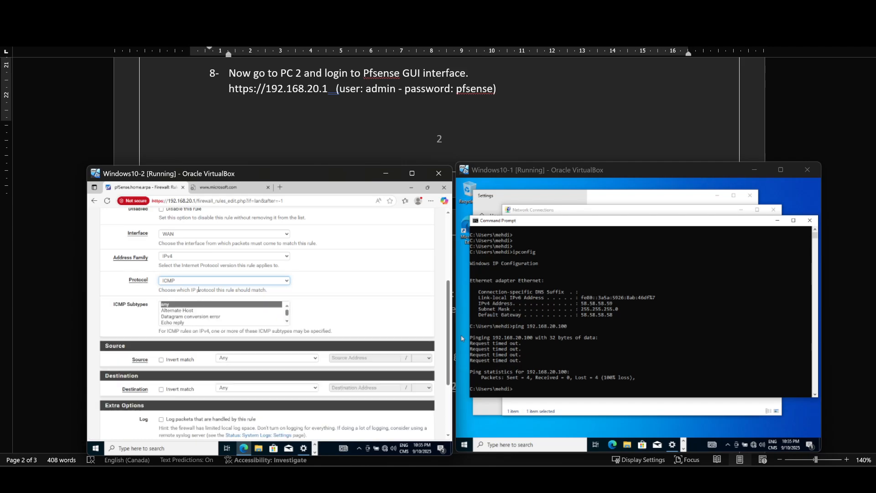
Save the ICMP rule with source and destination left at Any, and apply the firewall changes
scroll(201, 291, down, 1)
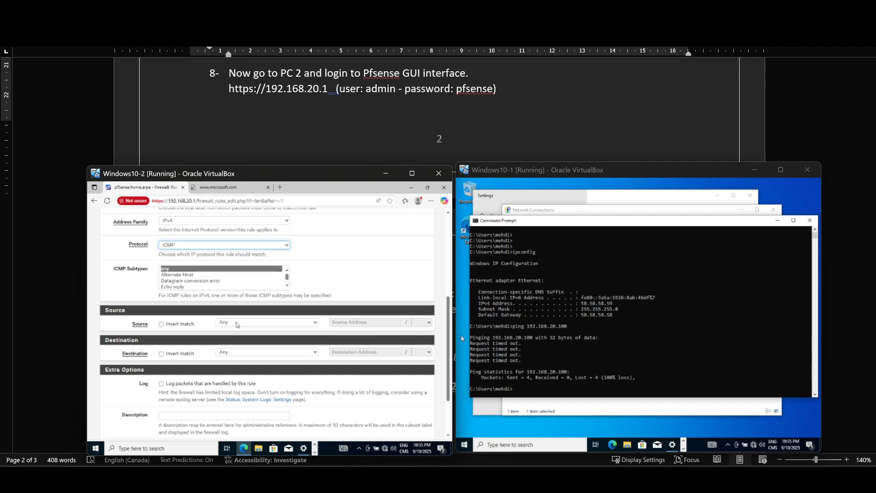
scroll(242, 357, down, 2)
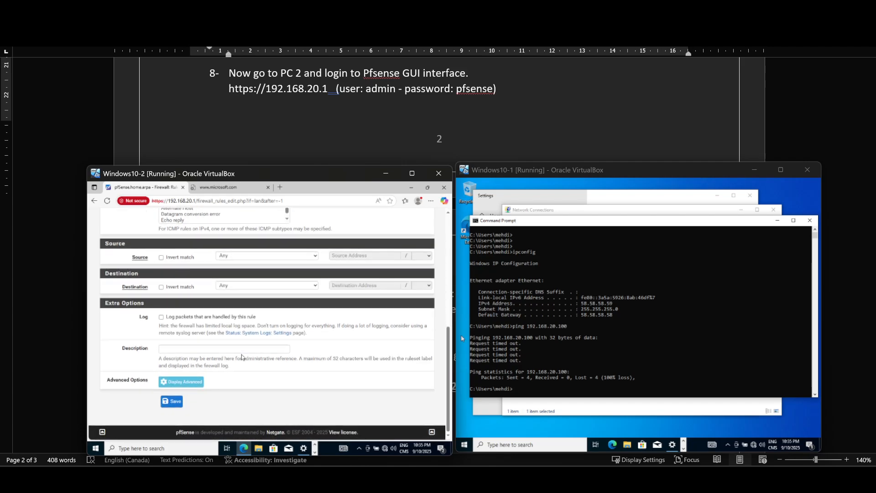
click(175, 400)
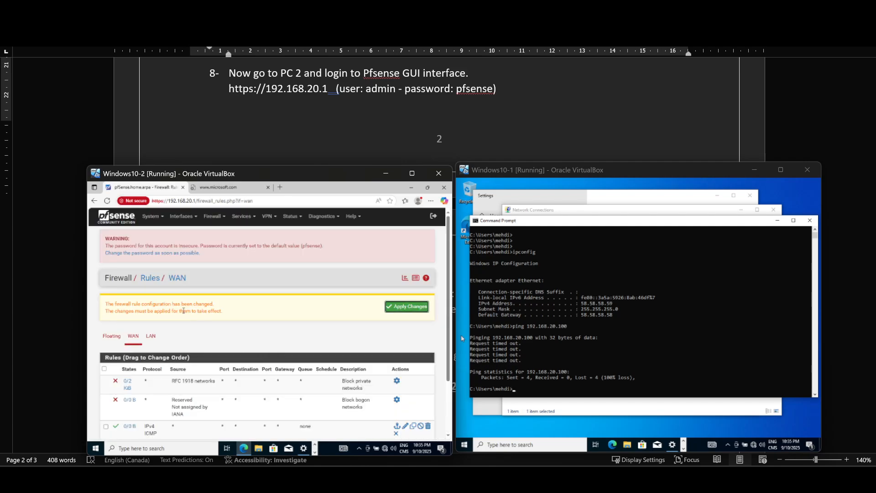
click(410, 306)
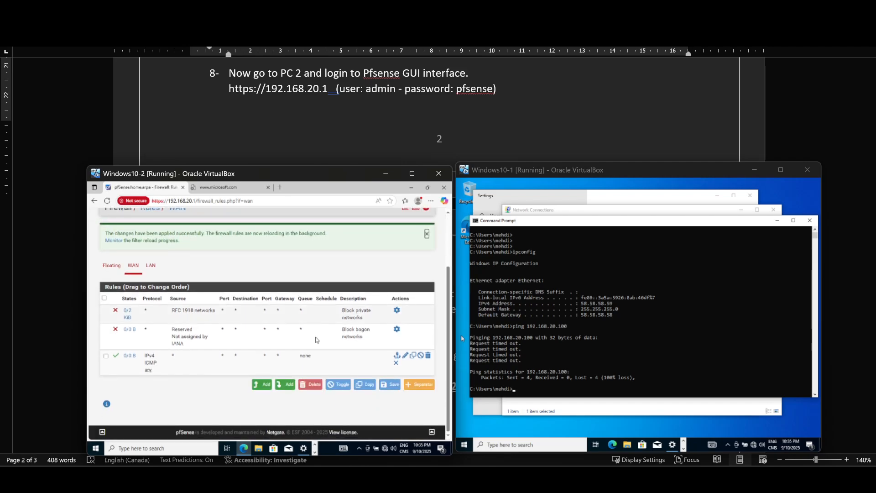
Ping PC 2 at 192.168.20.100 again from the Windows10-1 command prompt
click(542, 389)
key(Escape)
key(Up)
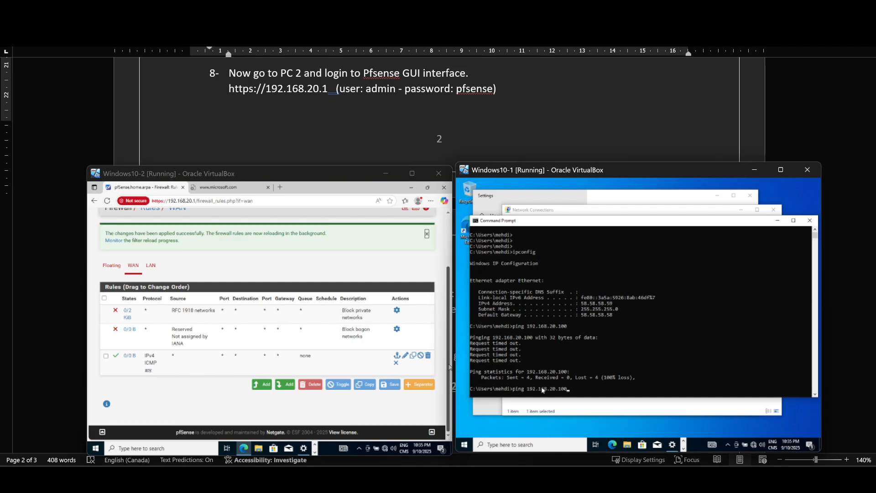
key(Return)
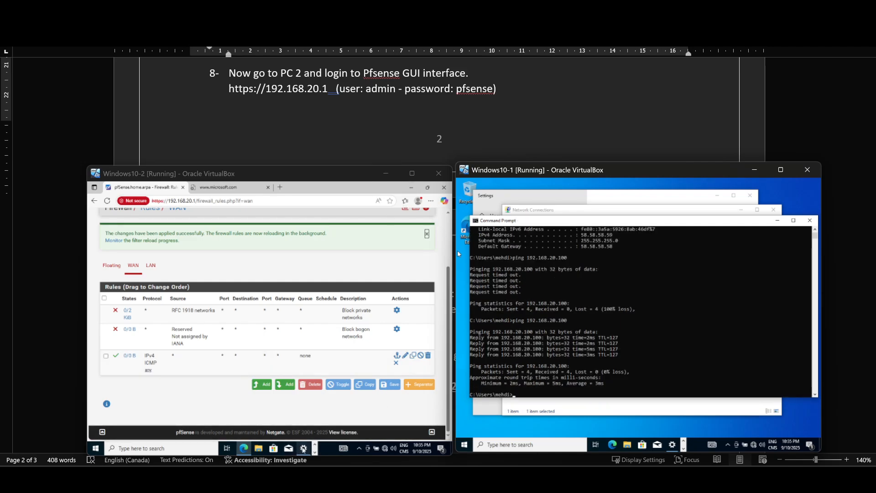
Bring up the command prompt in Windows10-2 over the browser and ping PC 1 at 58.58.58.59 again
mouse_move(304, 450)
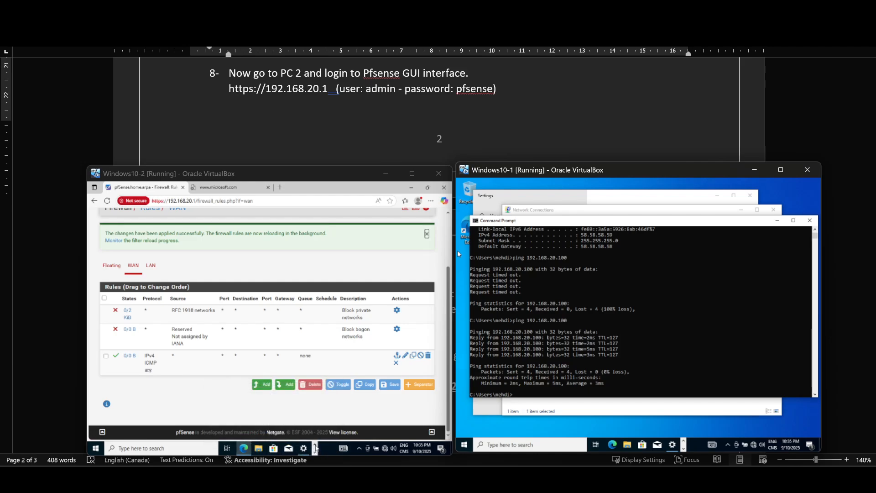
click(315, 448)
click(315, 452)
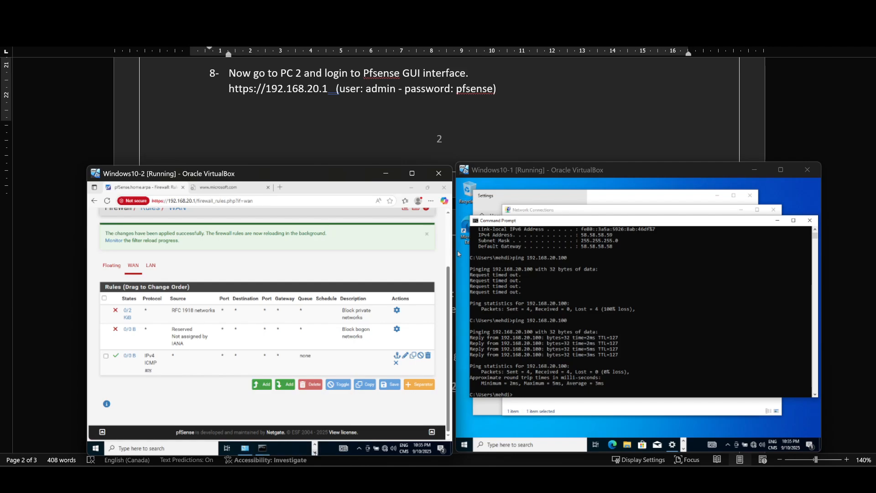
click(263, 448)
click(286, 326)
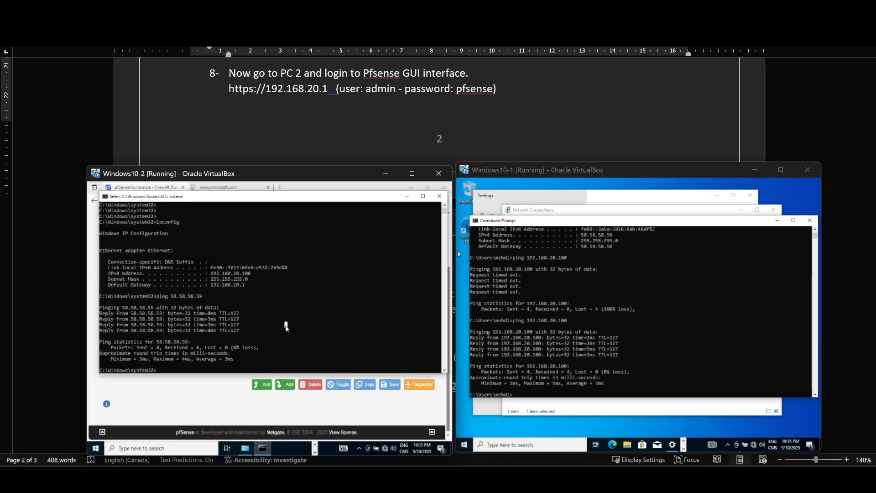
drag(250, 197, 251, 219)
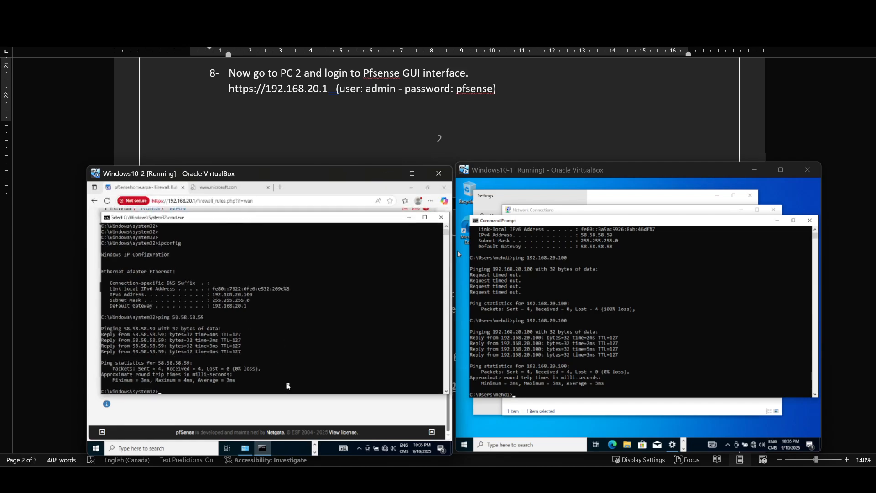
key(Escape)
key(Up)
key(Return)
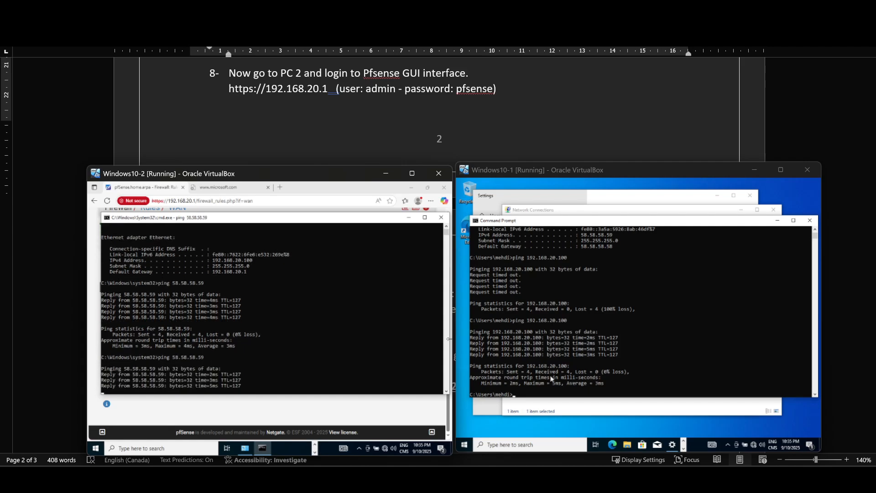
Return to Windows10-1 and repeat the ping to 192.168.20.100 once more
click(555, 393)
key(Escape)
key(Up)
key(Return)
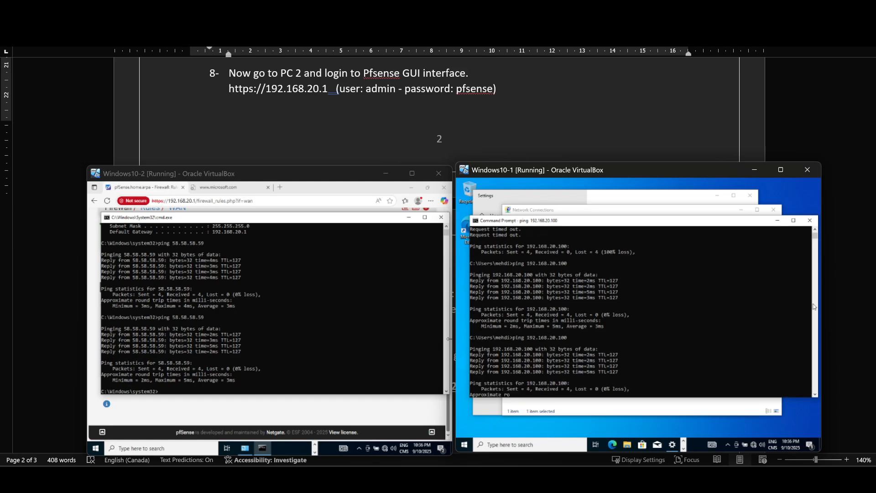
Review the Part 1 network topology diagram in the Word lab instructions, then return to the Windows10-2 virtual machine
click(581, 130)
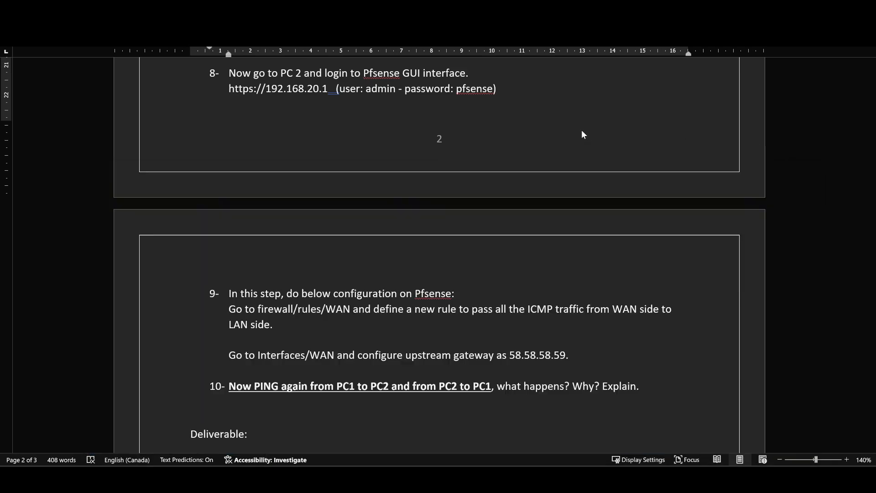
scroll(695, 138, up, 8)
scroll(694, 138, up, 10)
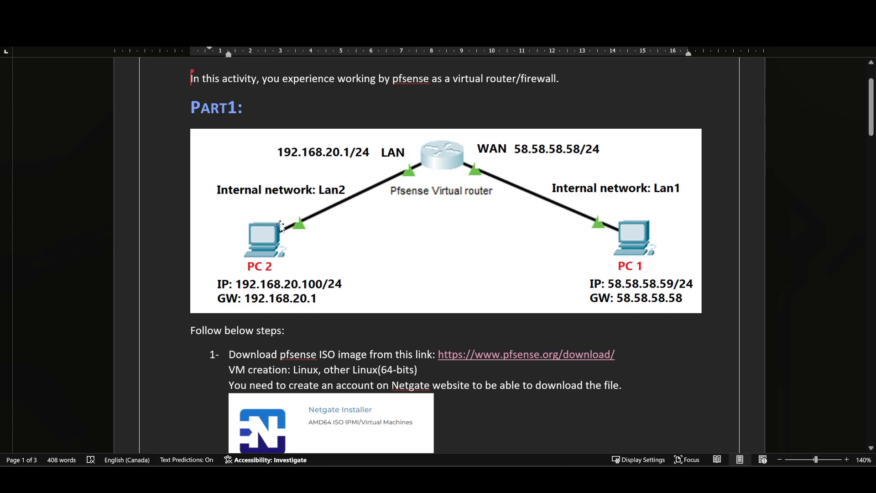
mouse_move(635, 484)
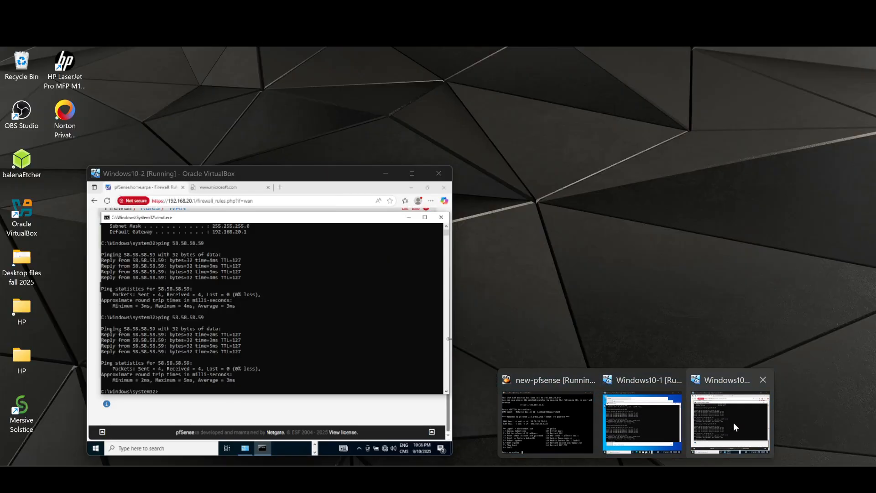
click(733, 421)
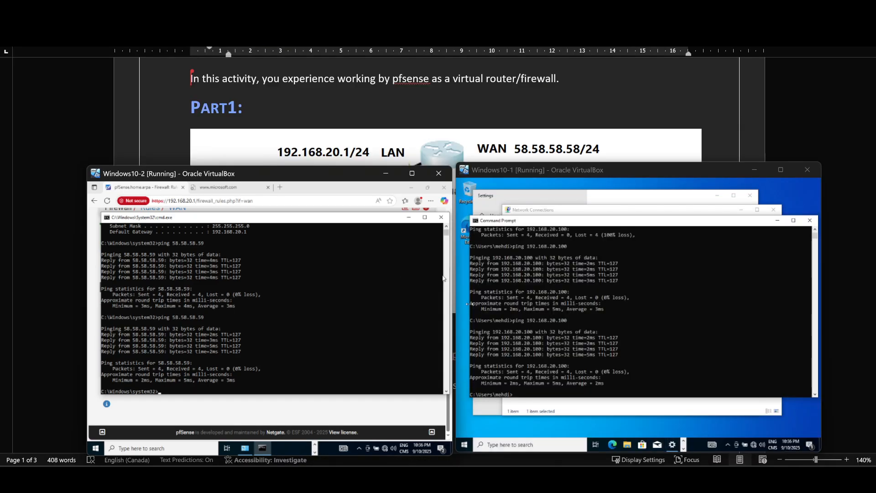